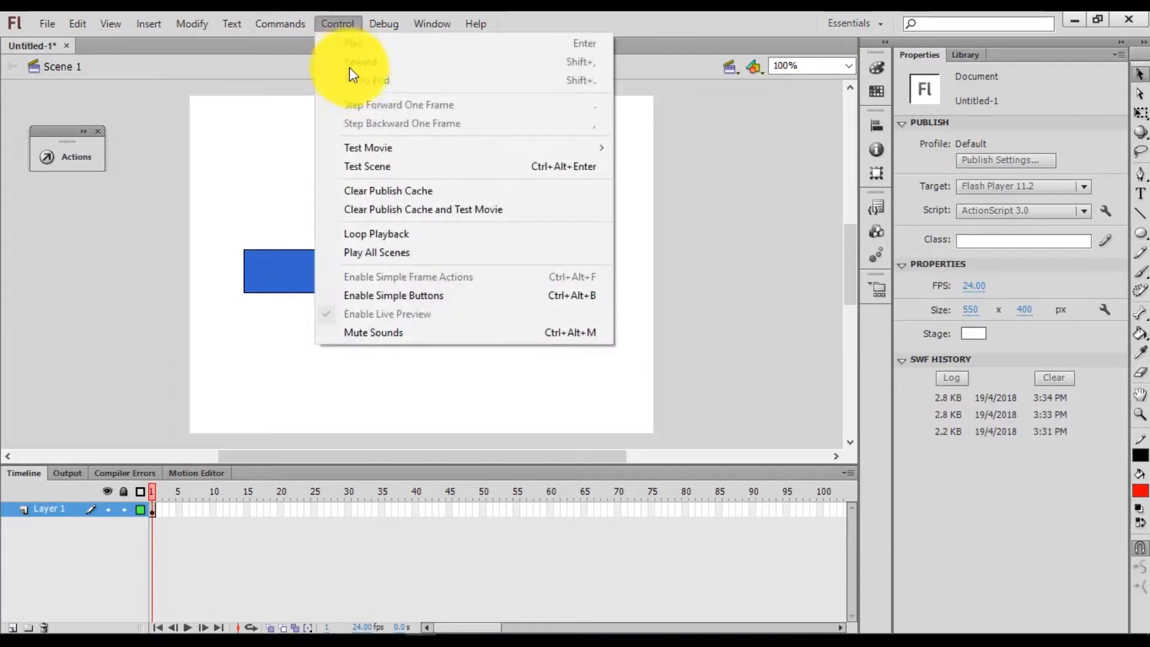
Test the movie and try the blue rectangle, grey circle and PUSH ME buttons, closing the preview when done
mouse_move(510, 148)
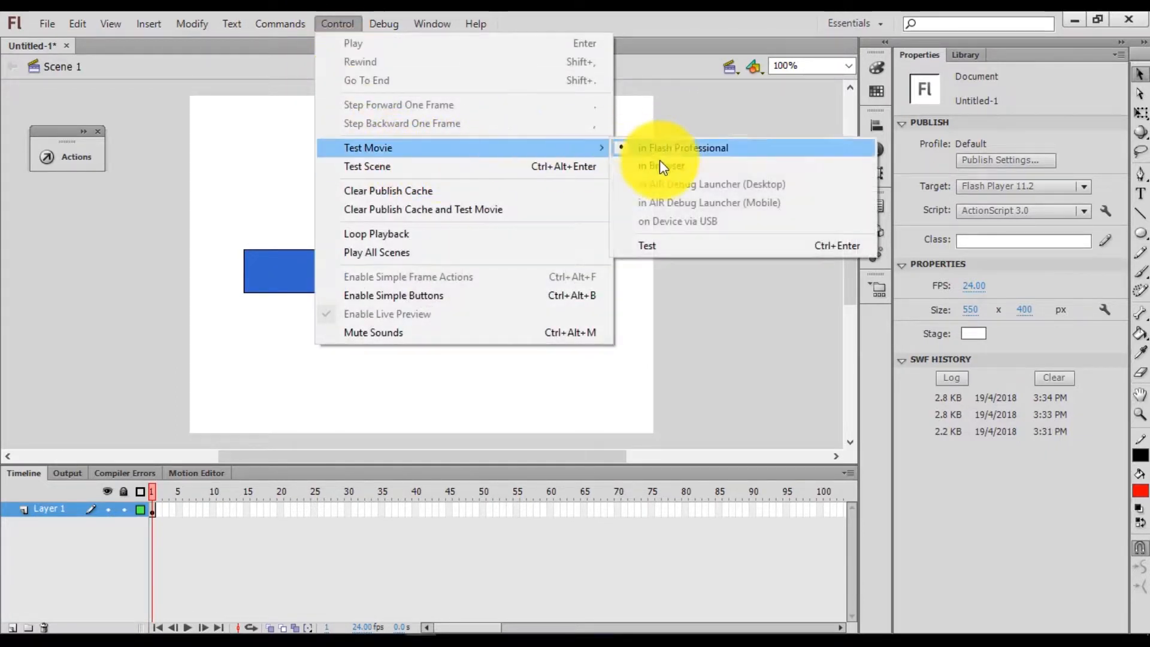
left_click(675, 251)
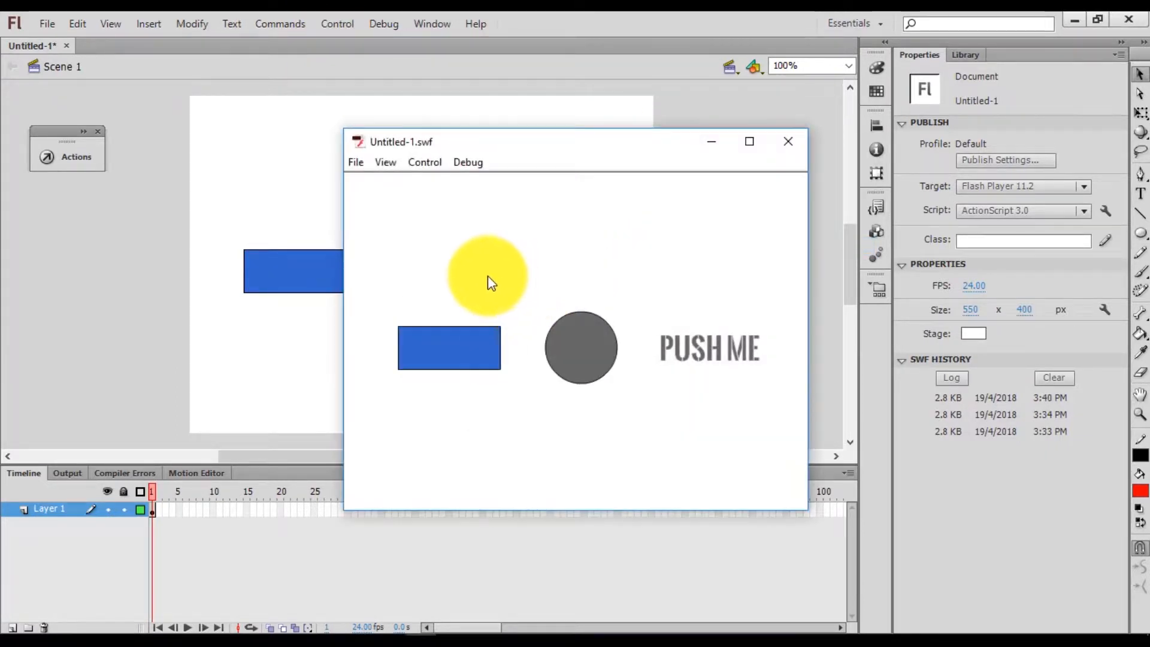
left_click(433, 361)
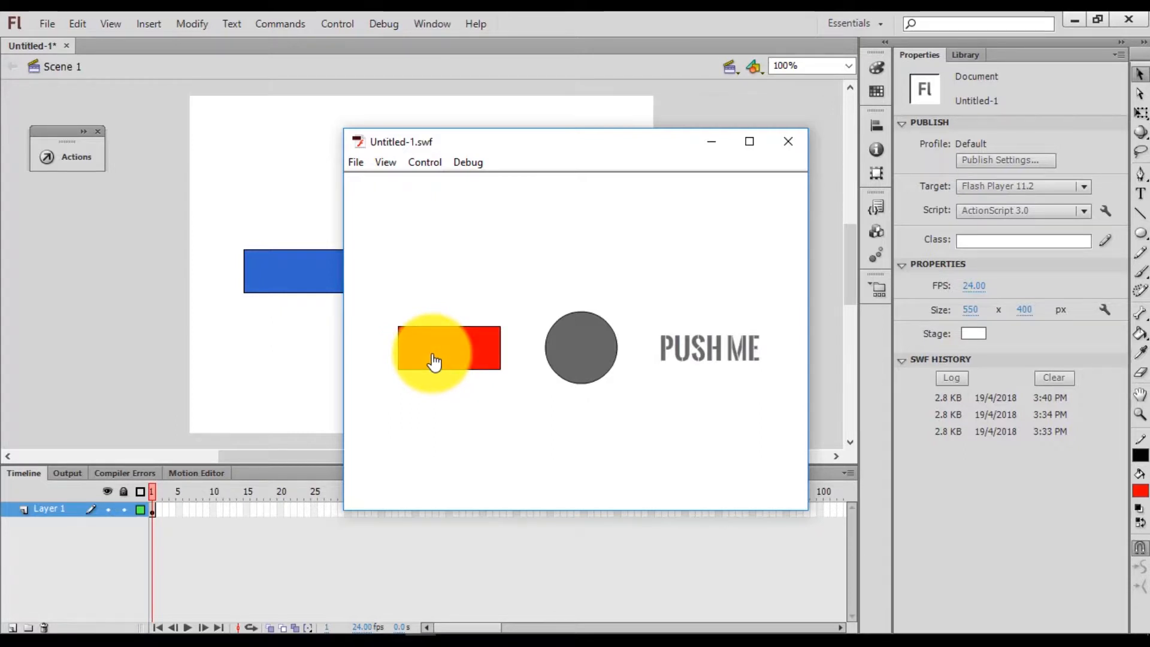
left_click(570, 366)
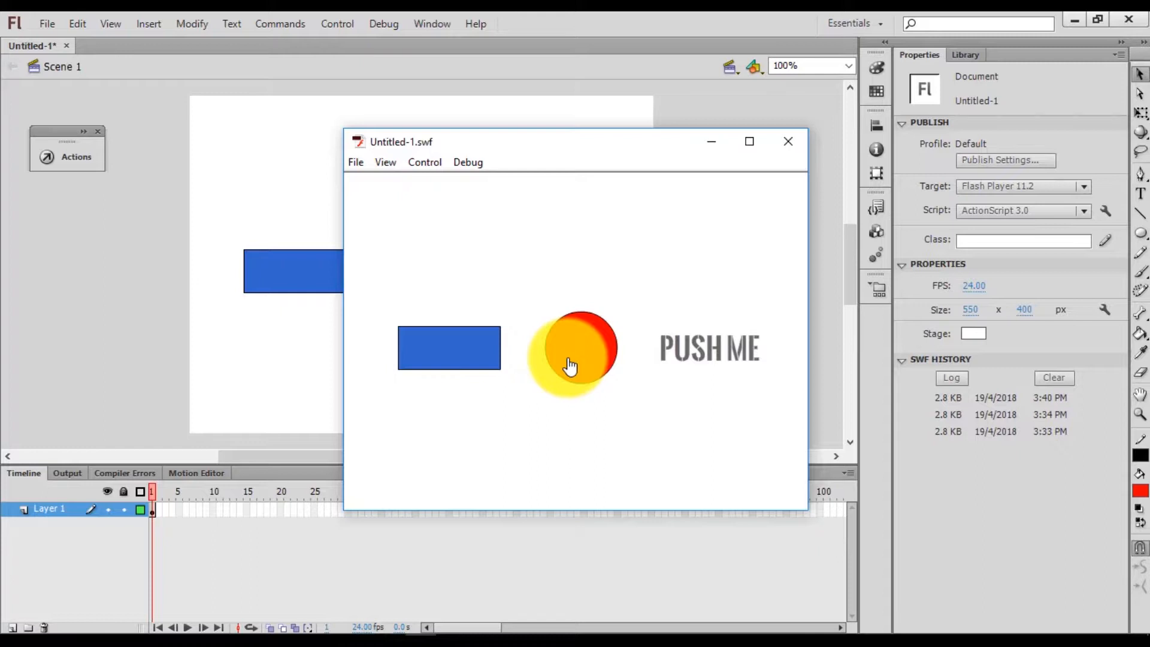
left_click(708, 364)
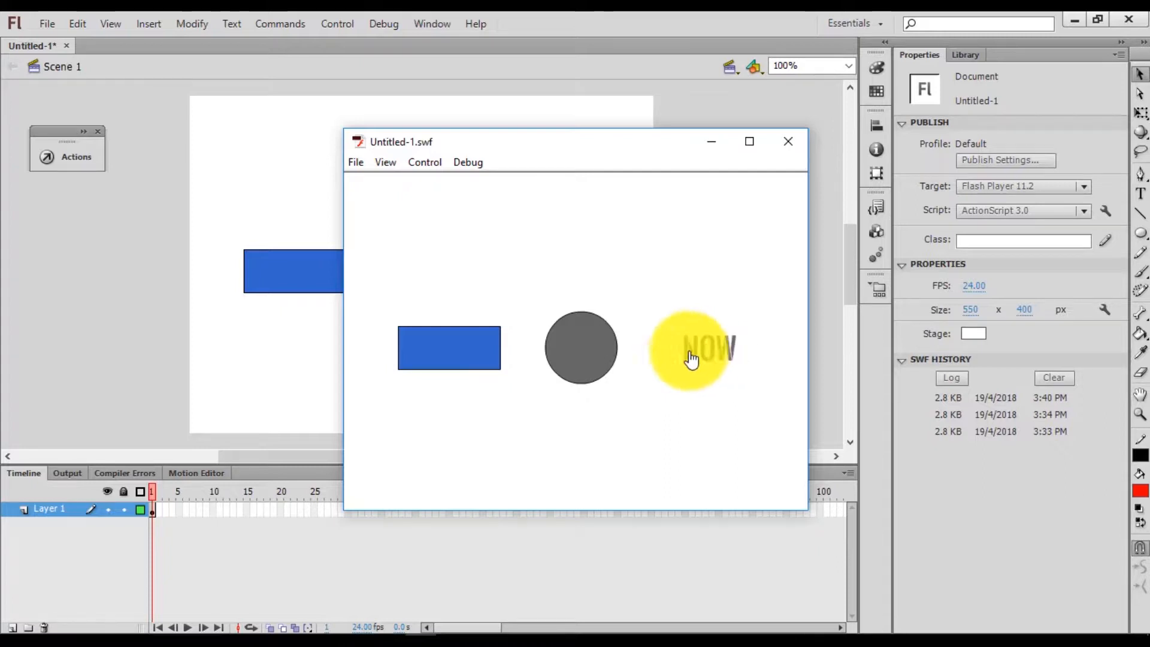
left_click(785, 141)
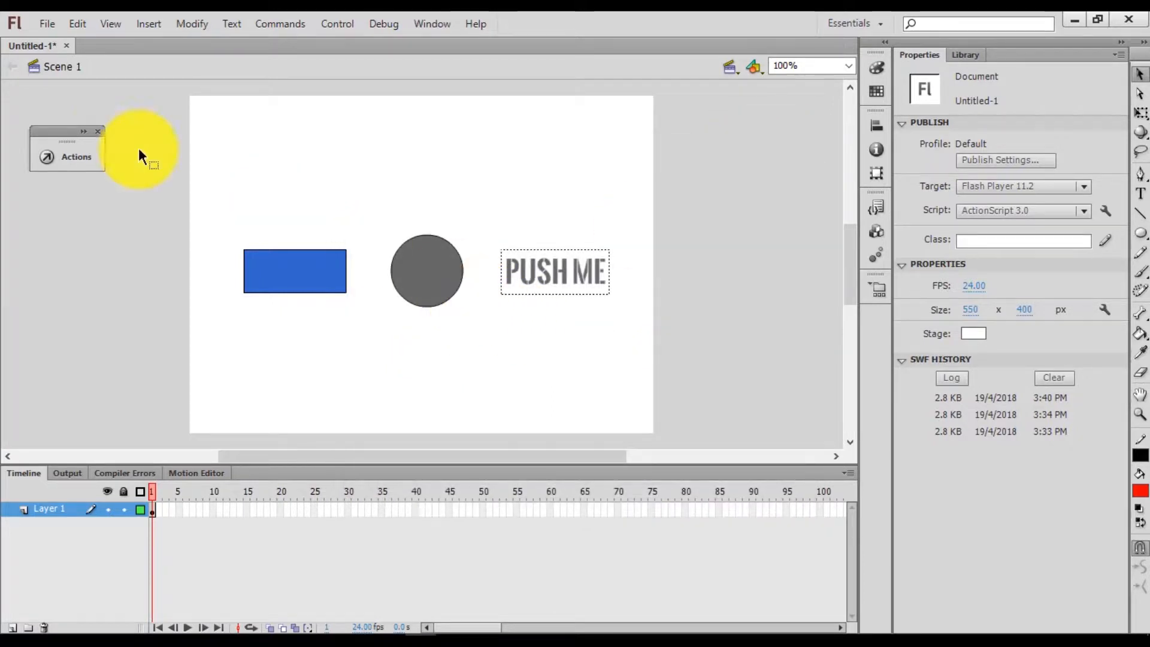
Create a new ActionScript 3.0 document with a 550 x 400 px stage at 24 fps
left_click(47, 25)
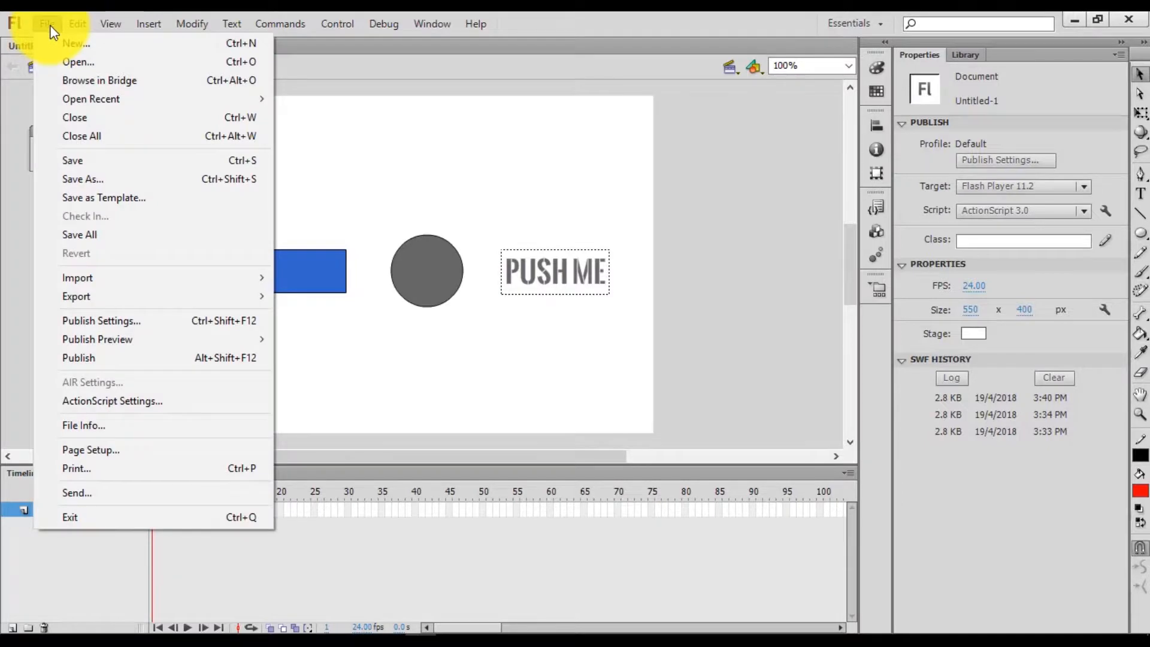
left_click(53, 42)
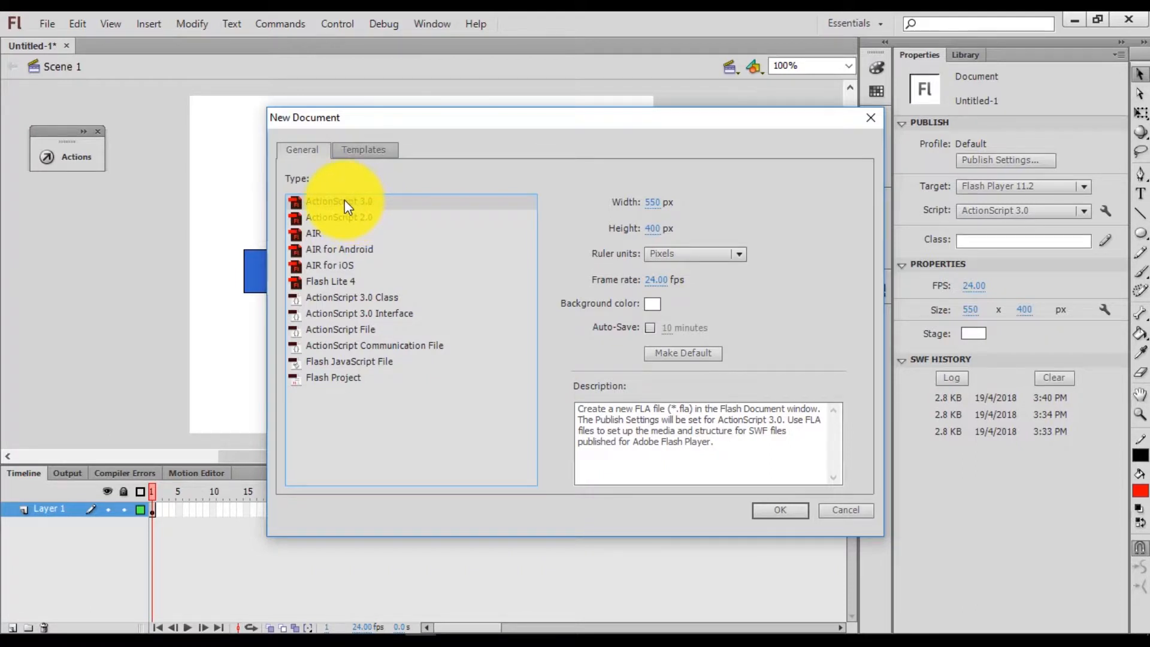
left_click(773, 511)
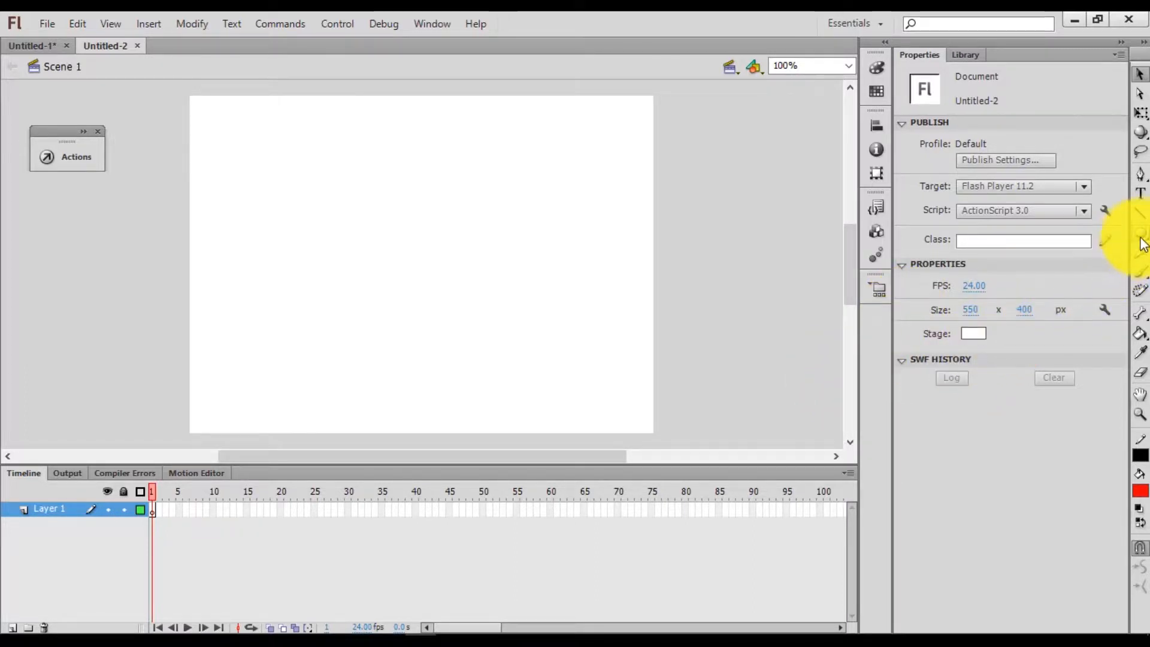
Draw a blue-filled, black-outlined rectangle about 123 x 56 px in the upper-left part of the stage
left_click(1140, 235)
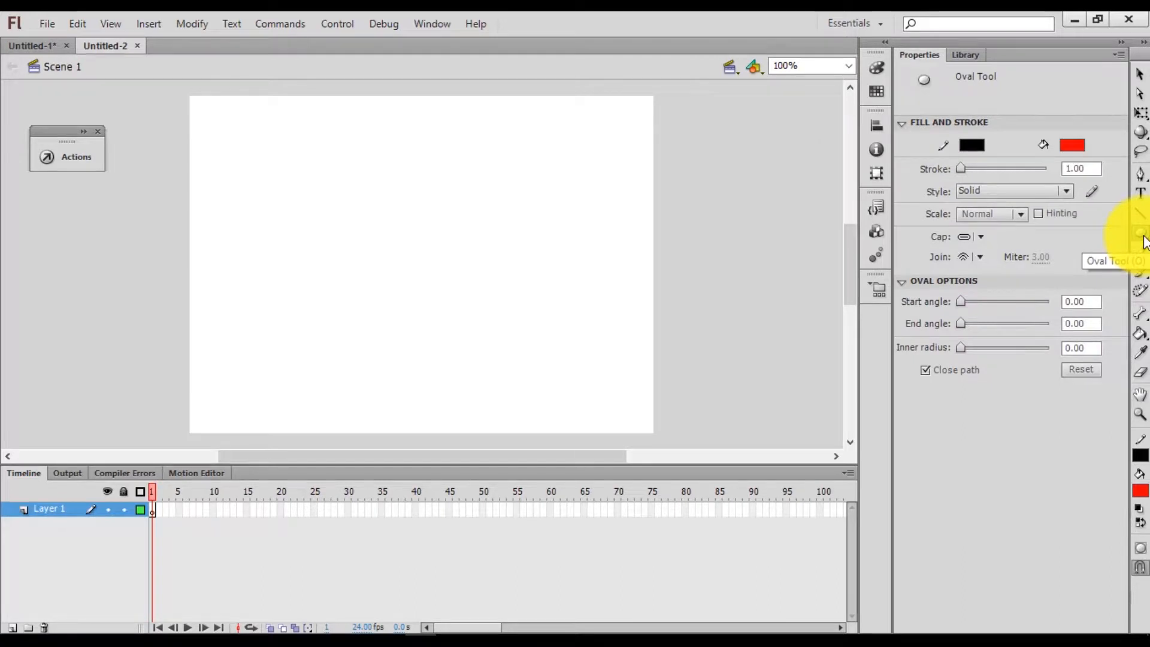
left_click(1142, 239)
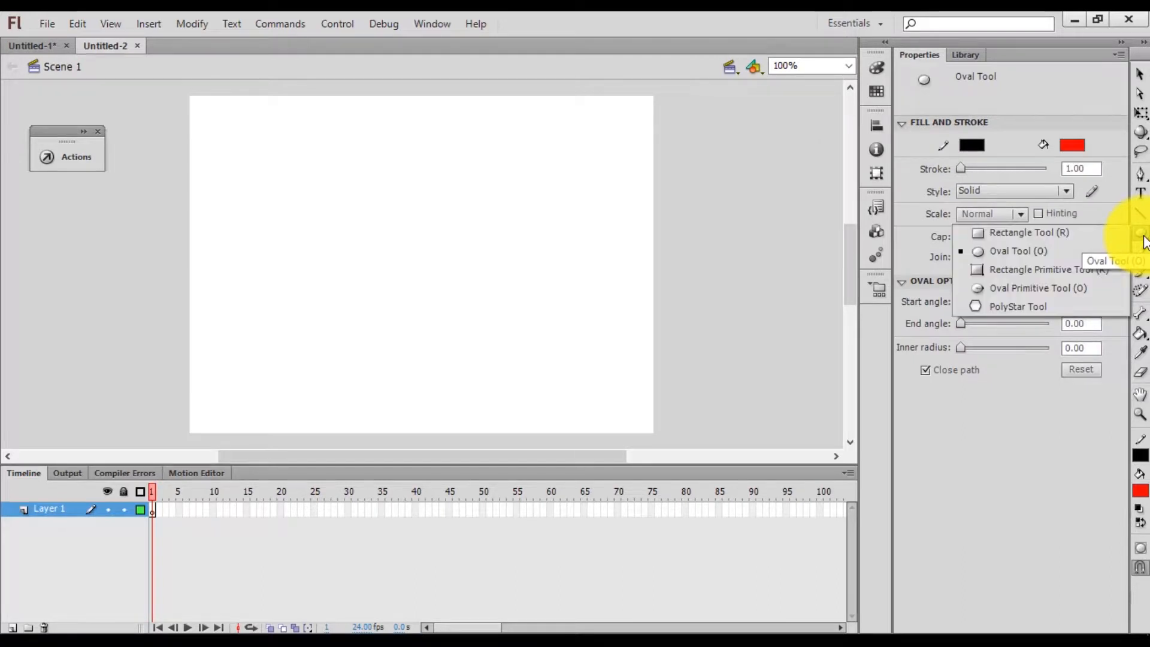
left_click(1097, 235)
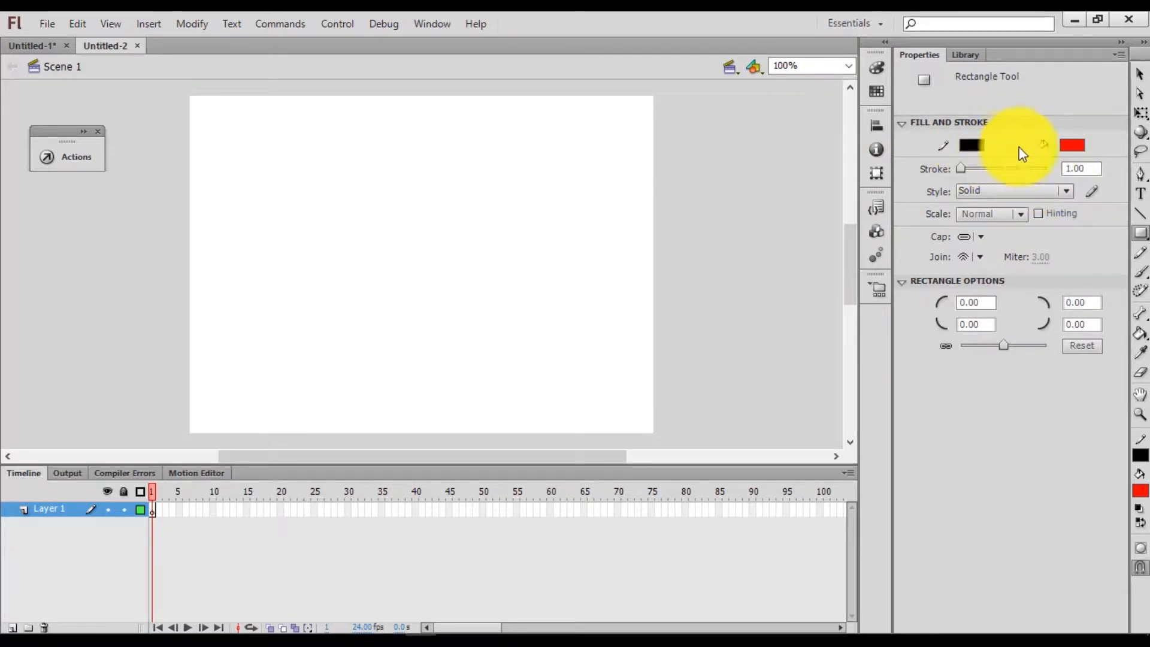
left_click(1072, 144)
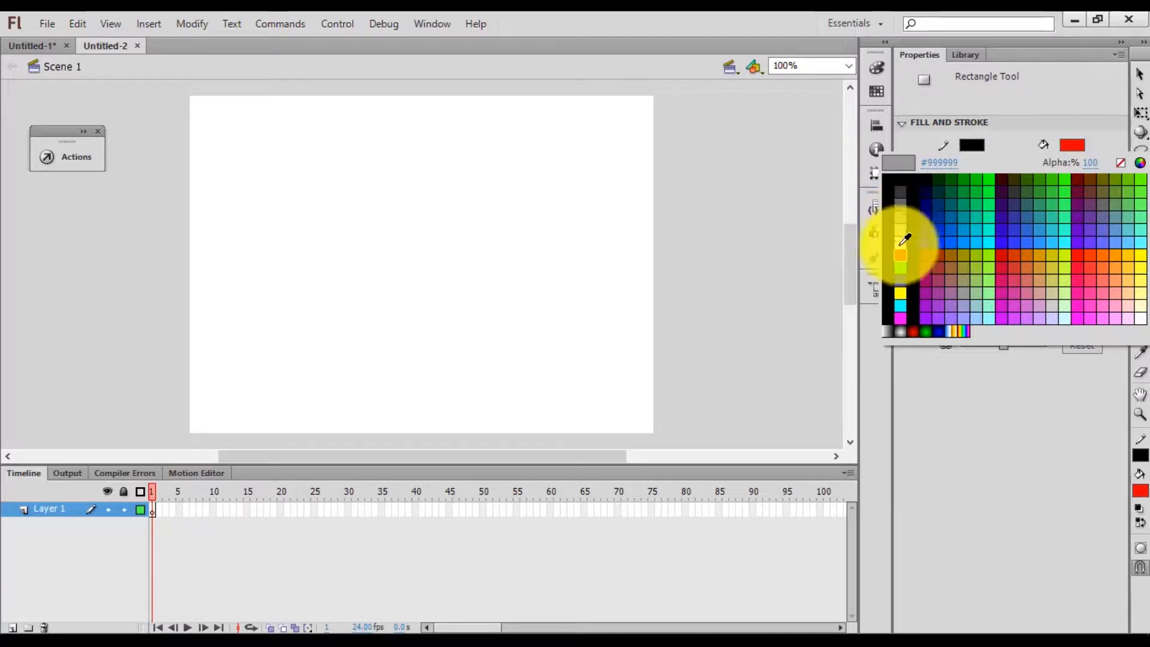
left_click(899, 280)
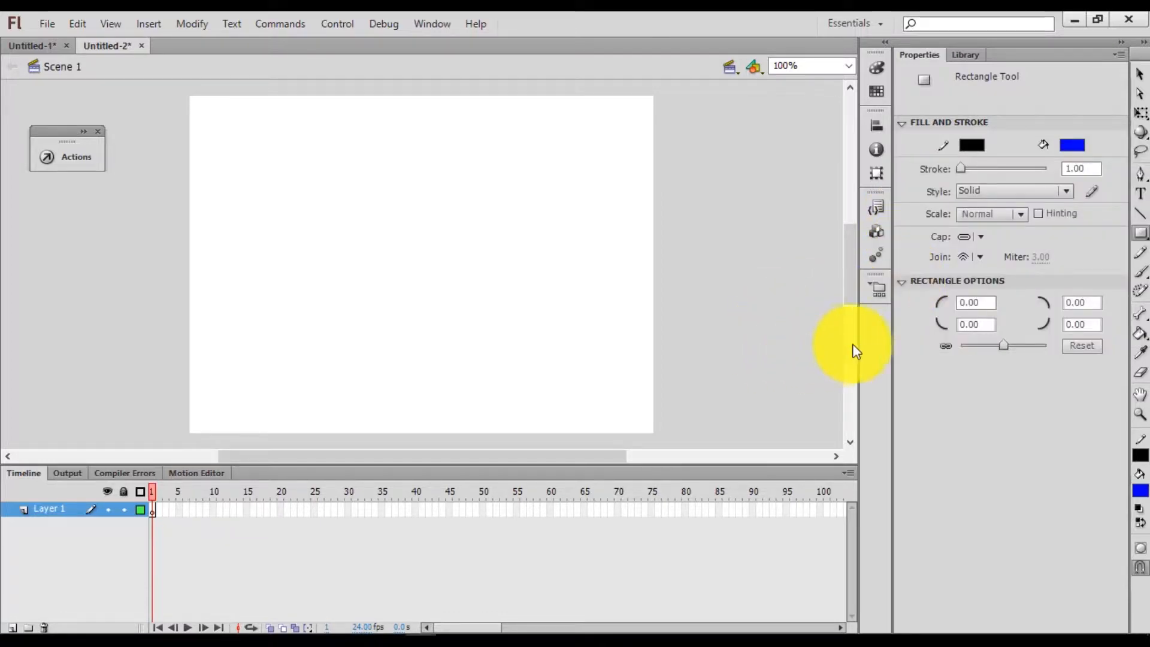
left_click_drag(244, 215, 347, 262)
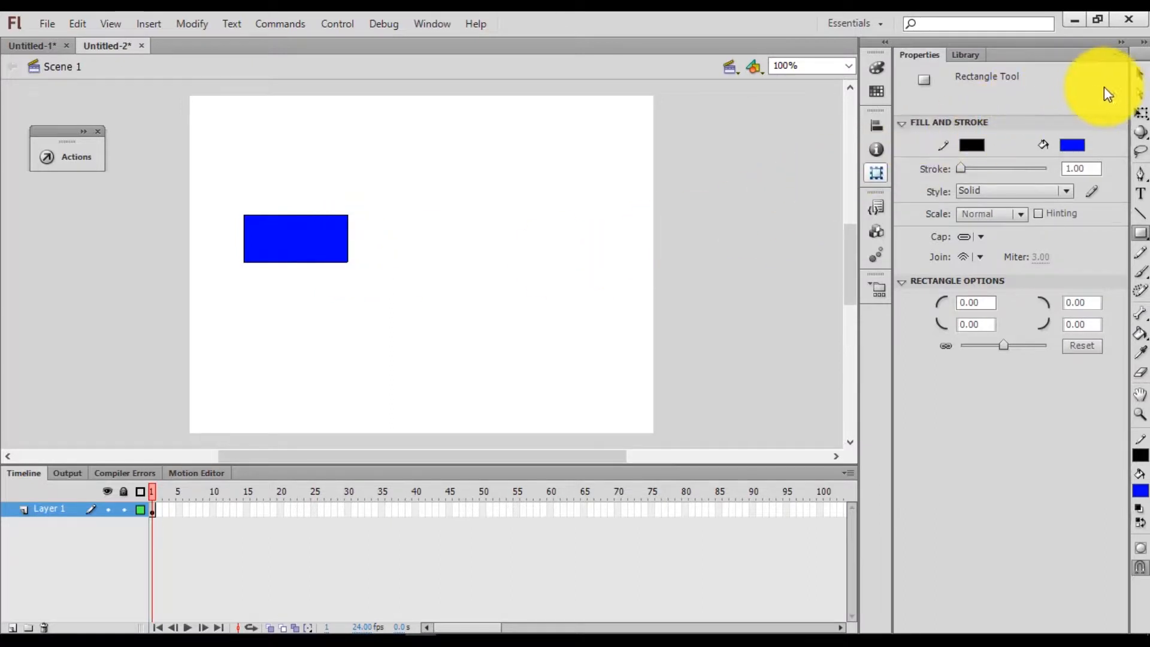
Compare selecting only the rectangle's fill with selecting its fill and outline together, using the Selection tool
left_click(1139, 74)
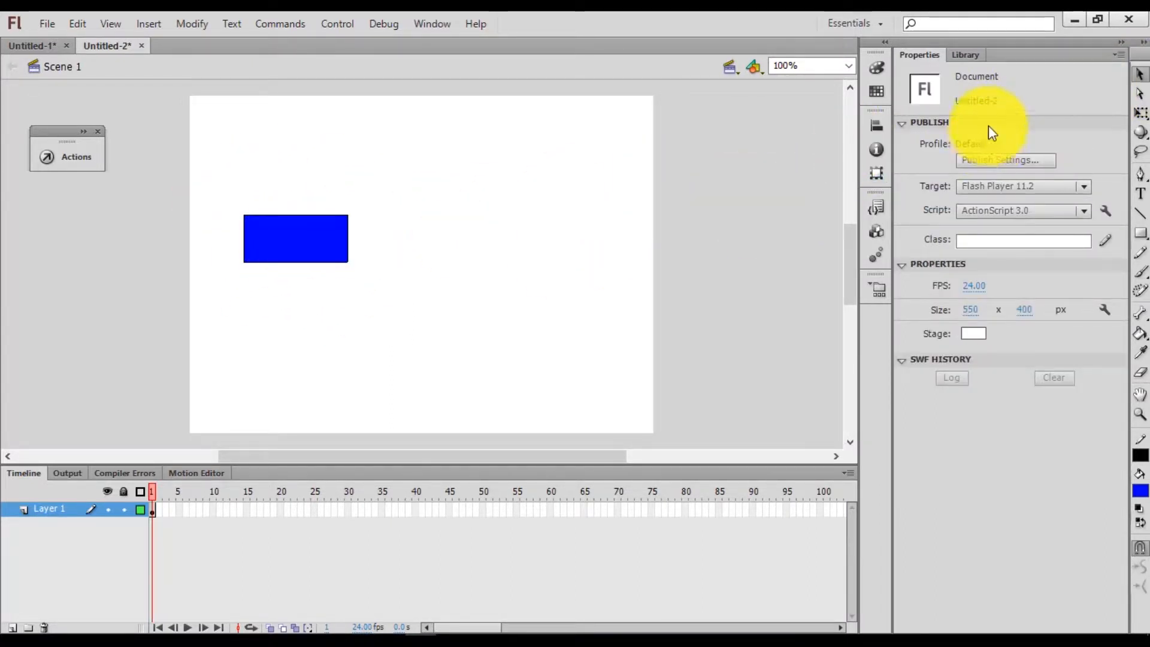
left_click(277, 242)
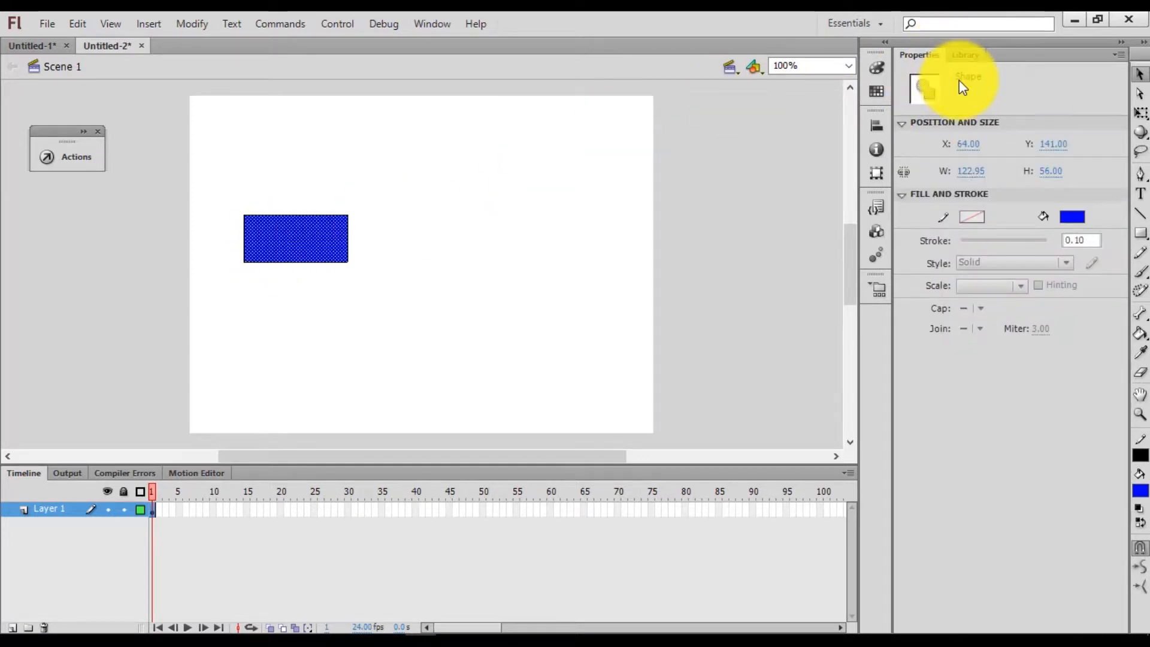
double_click(267, 242)
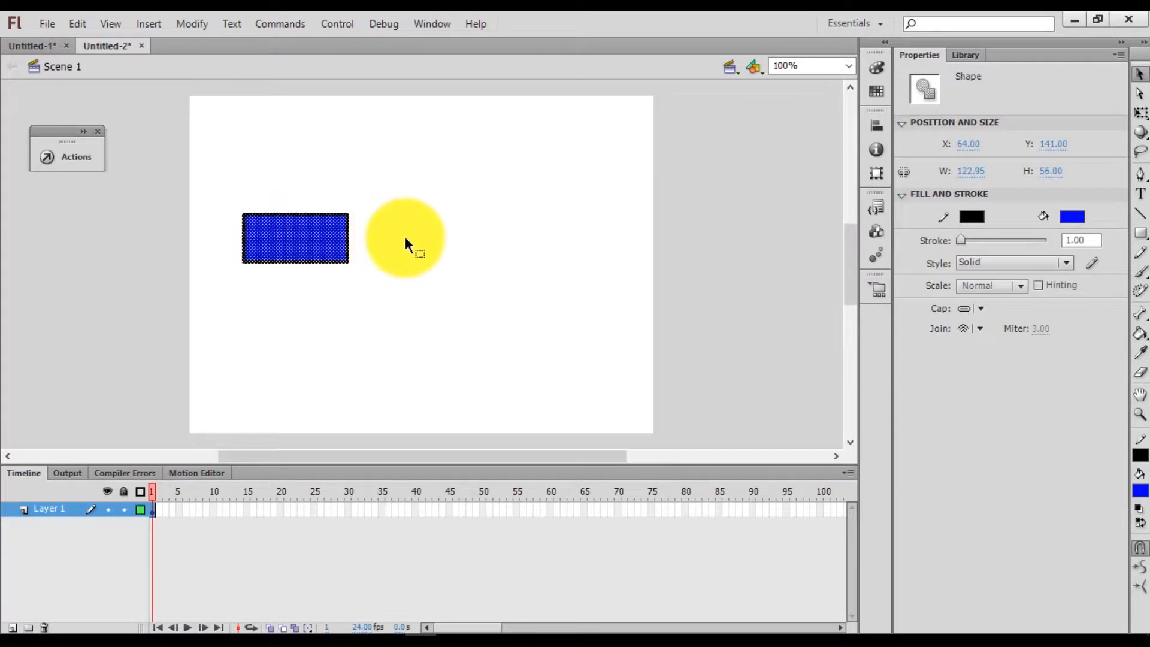
left_click(405, 235)
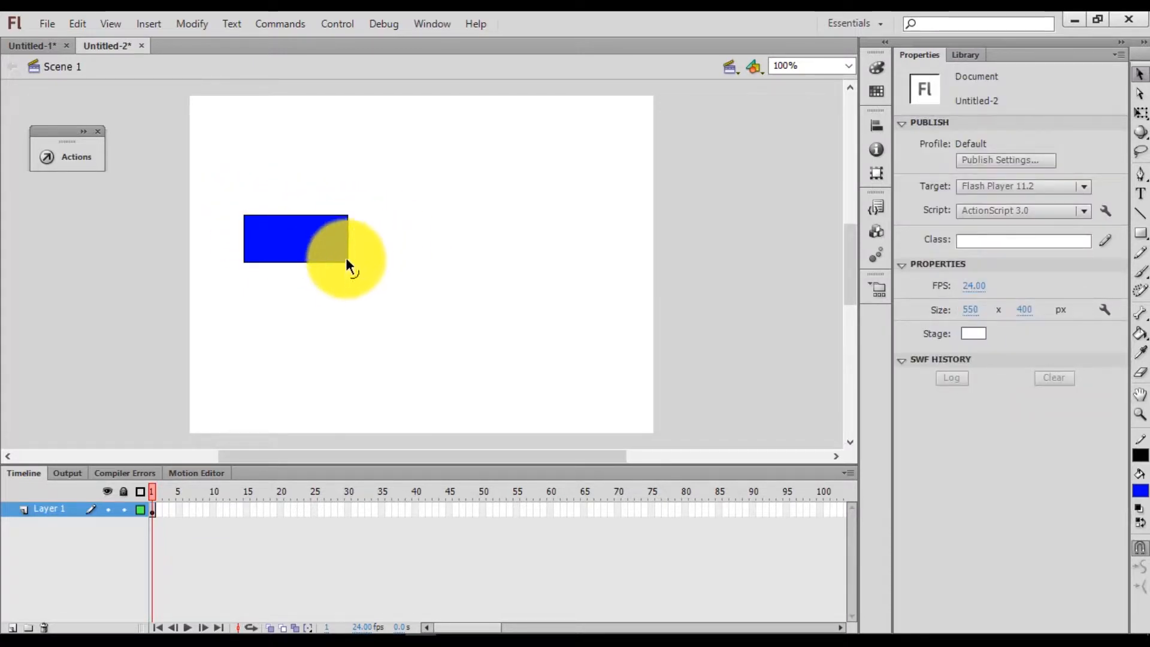
left_click(310, 235)
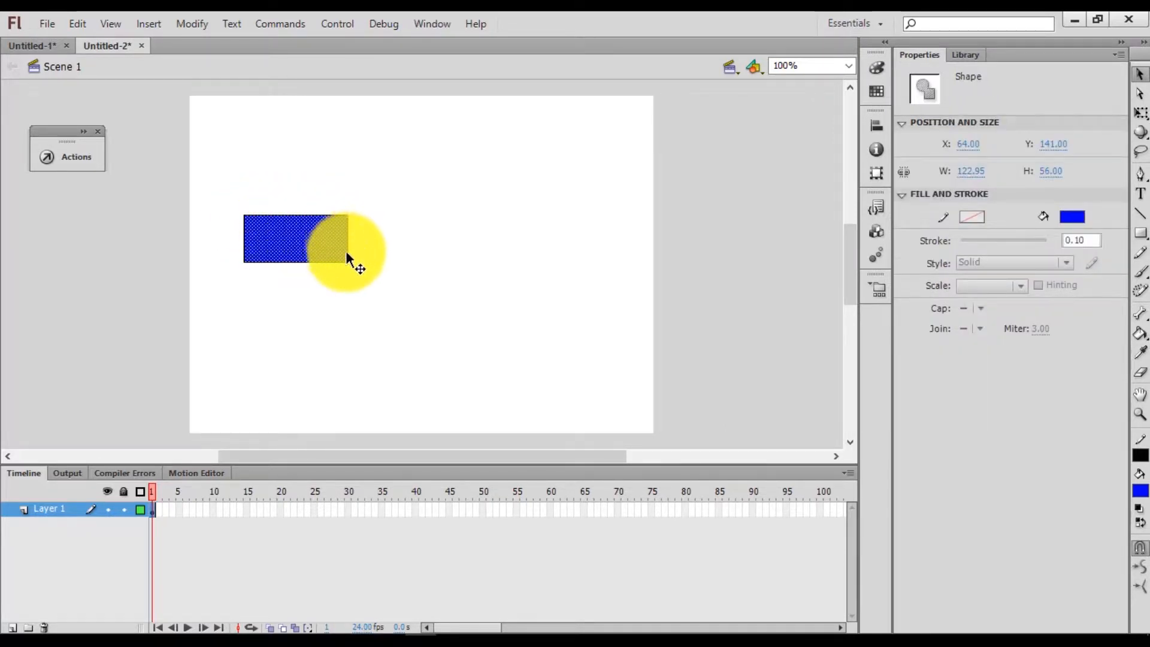
Convert the rectangle, including its outline, to a button symbol named btn_rect with centre registration
double_click(281, 237)
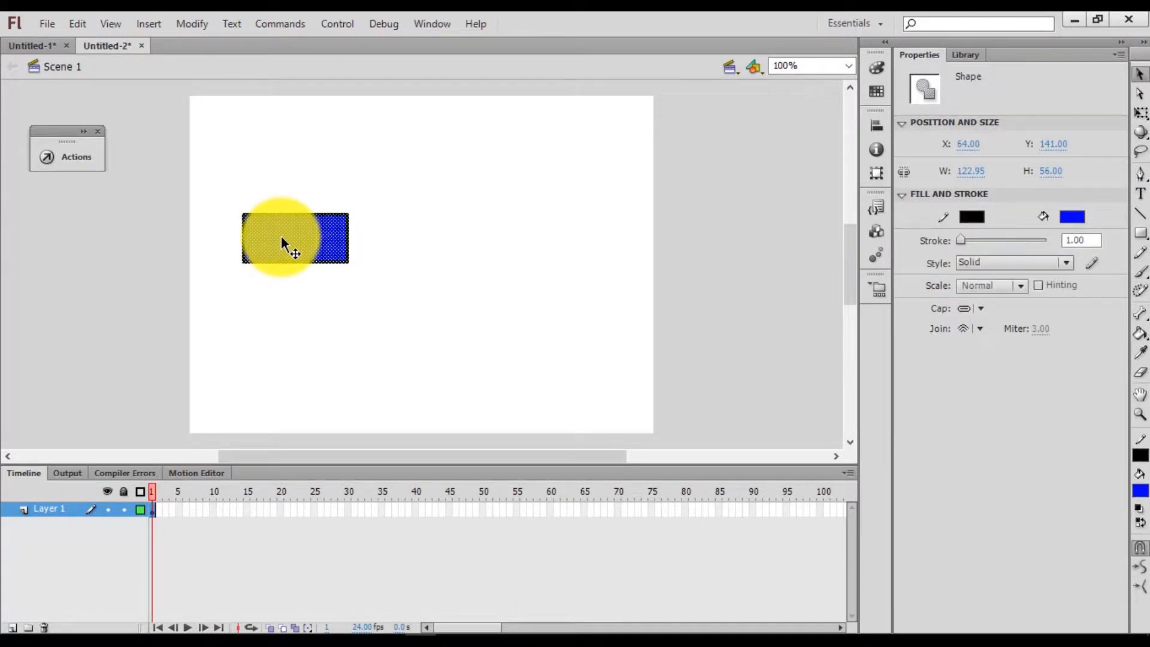
right_click(281, 238)
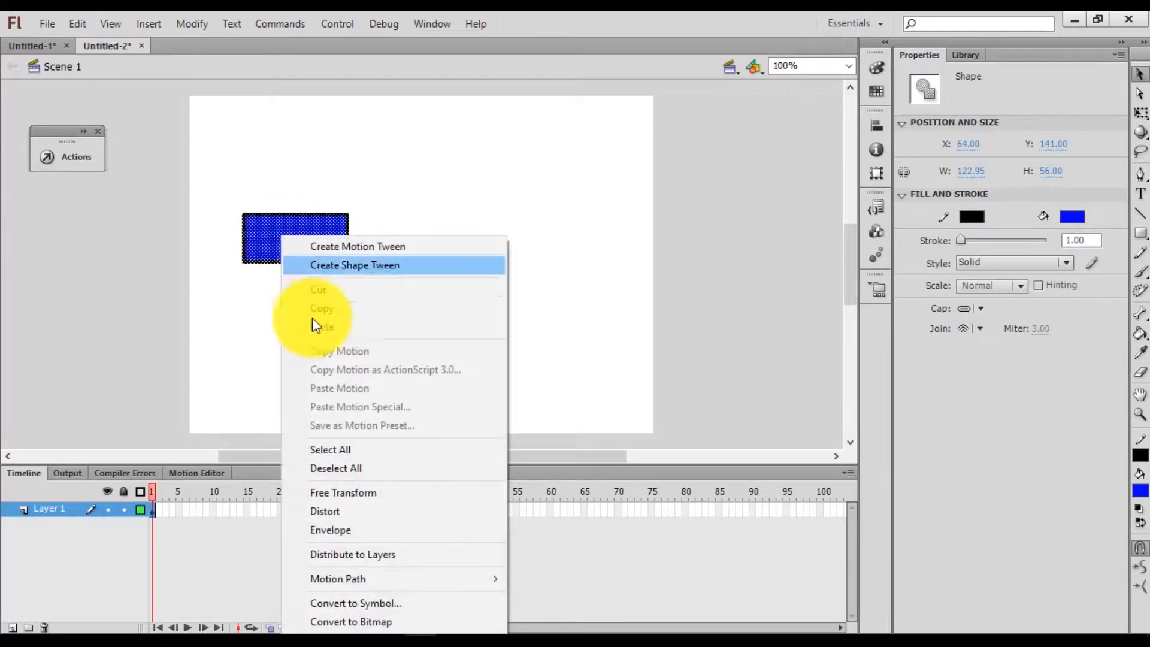
left_click(338, 602)
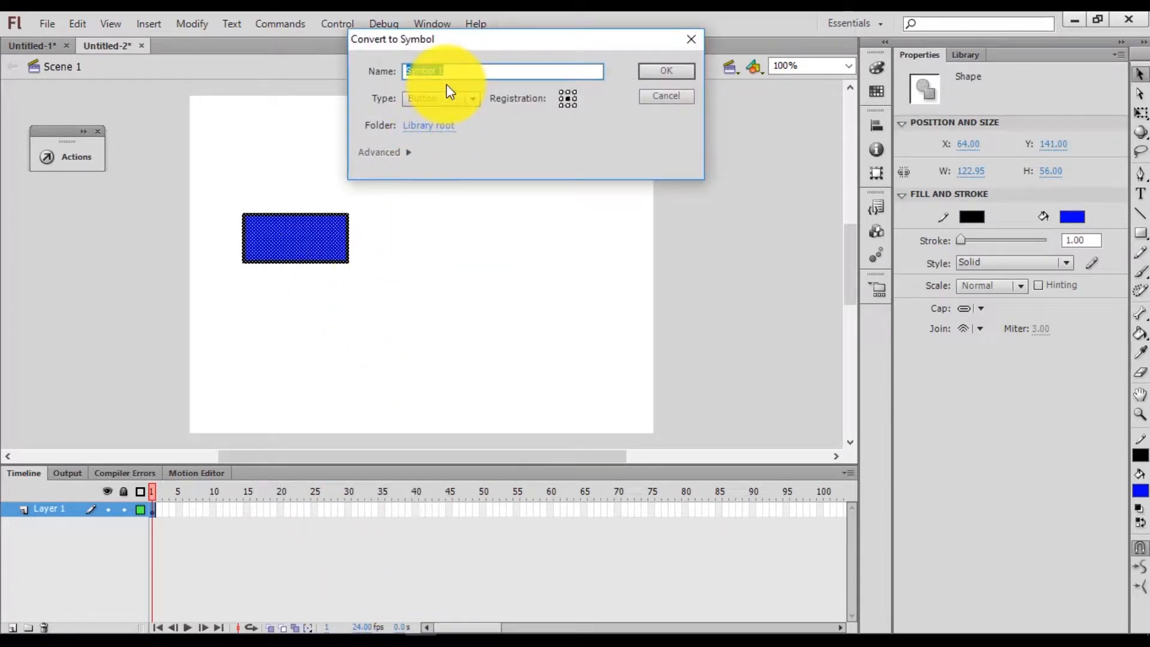
type("btn_rect")
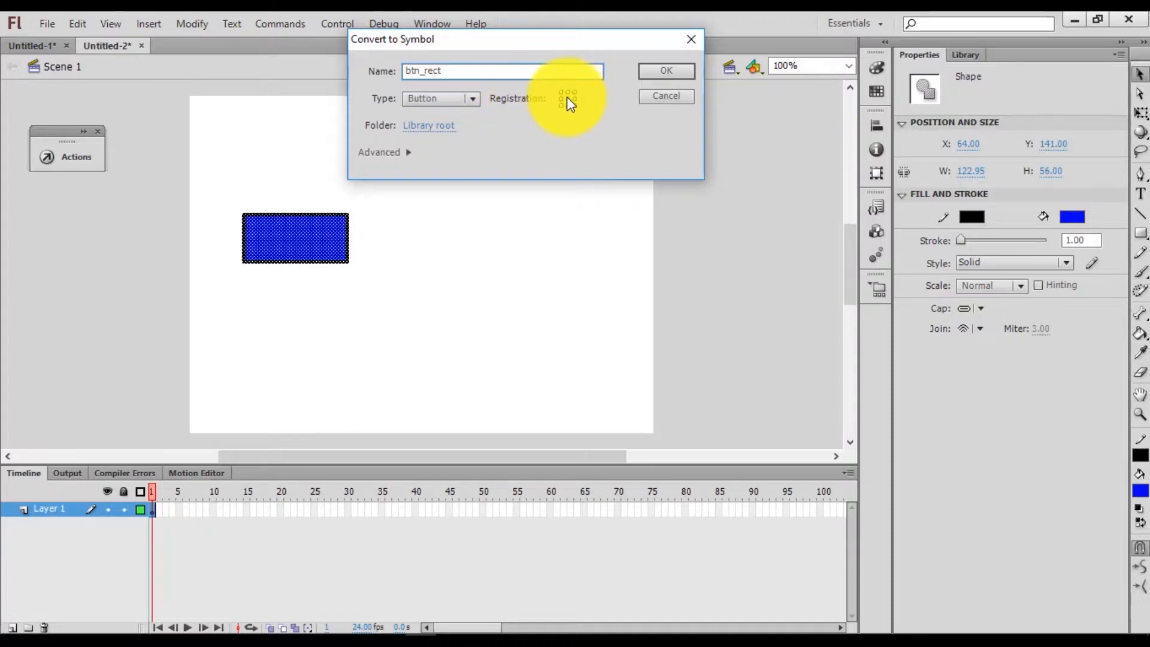
left_click(652, 73)
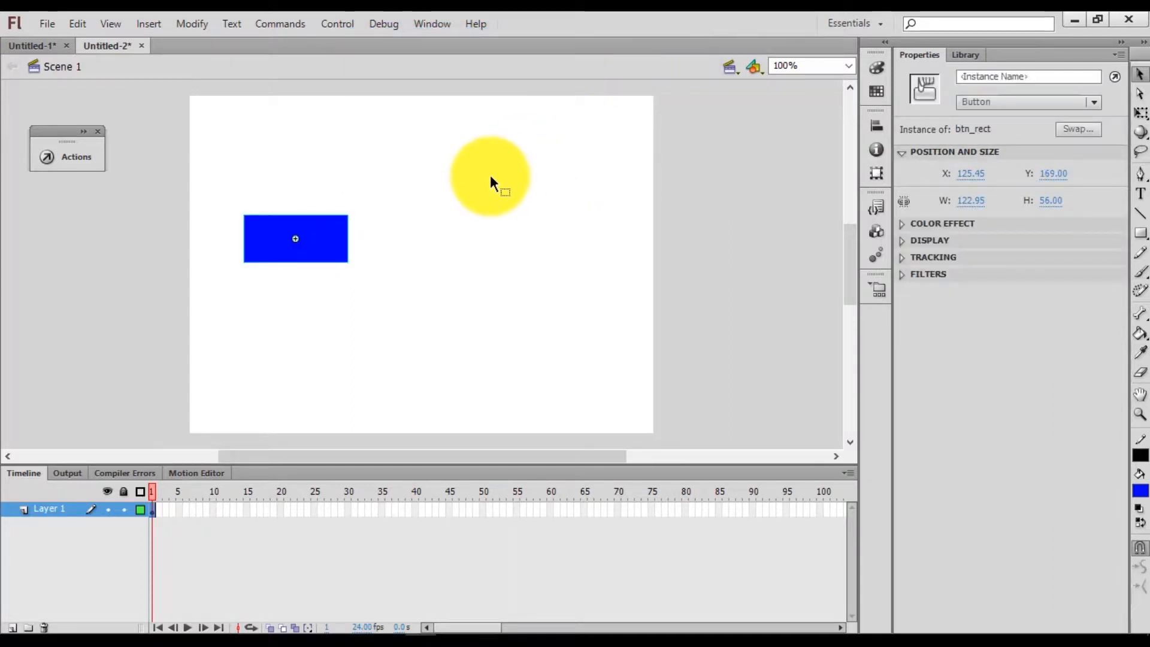
left_click(372, 202)
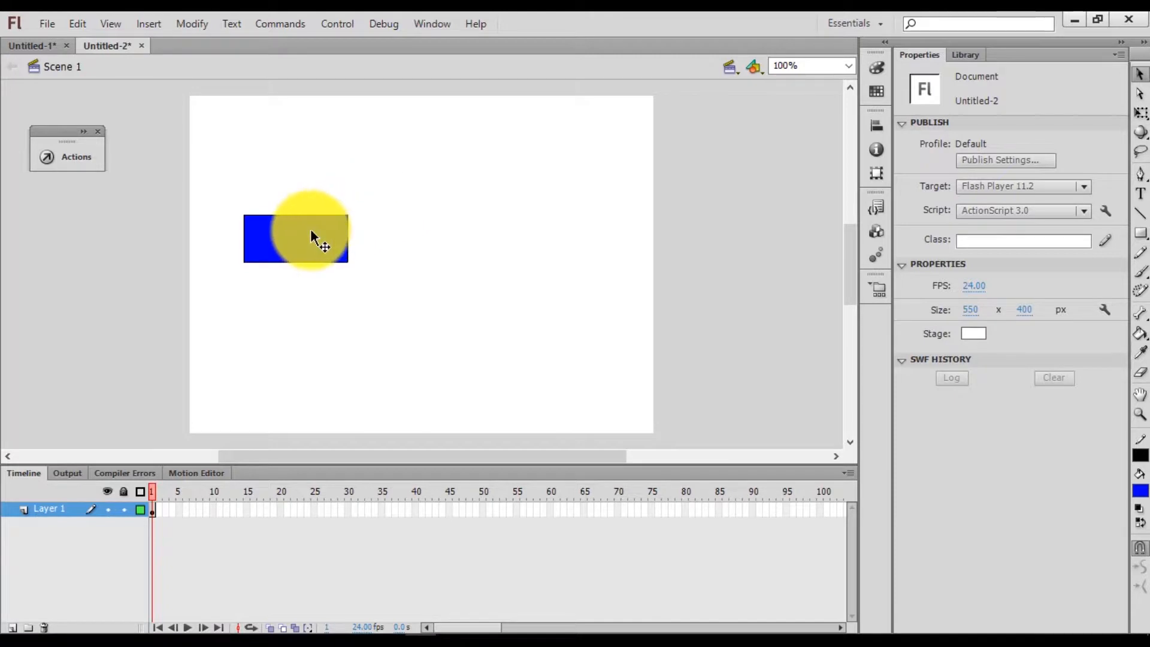
Check the btn_rect symbol in the library and return to the properties of its instance on the stage
left_click(310, 229)
left_click(966, 54)
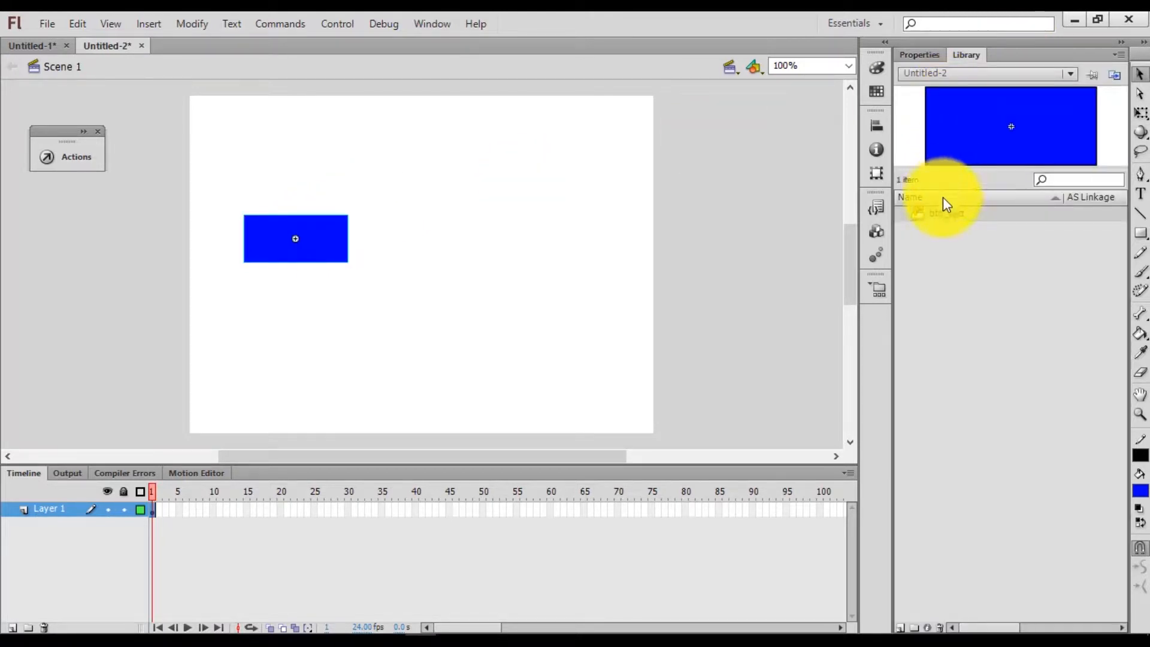
left_click(919, 55)
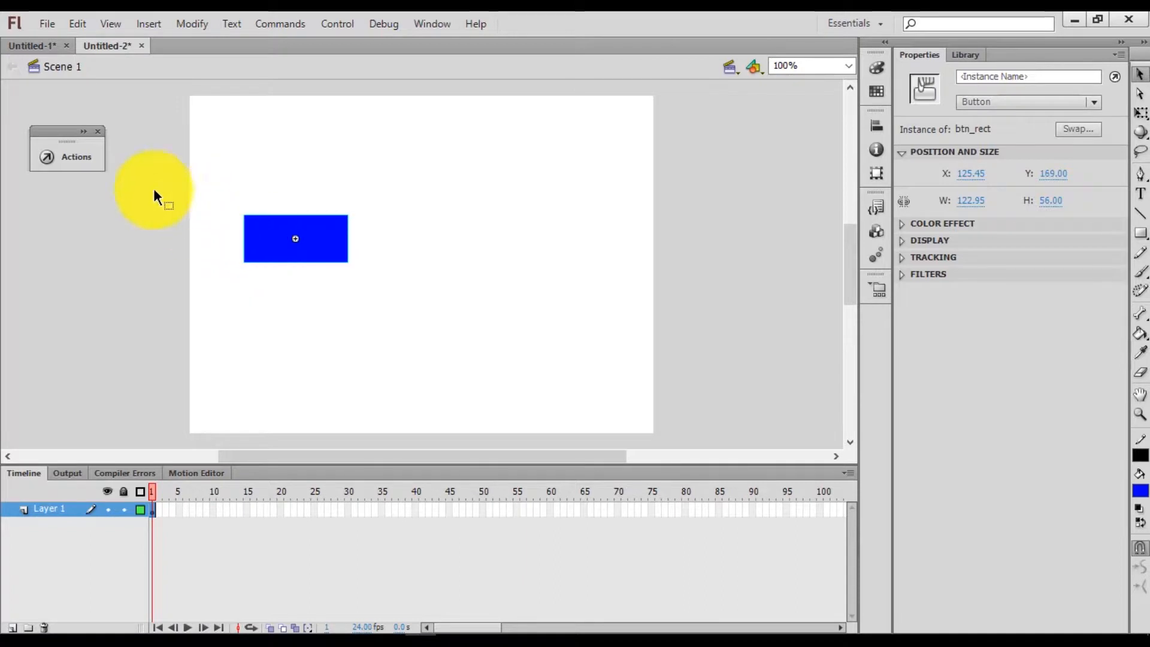
Open the btn_rect button for editing and go through its Up, Over, Down and Hit frames
double_click(327, 234)
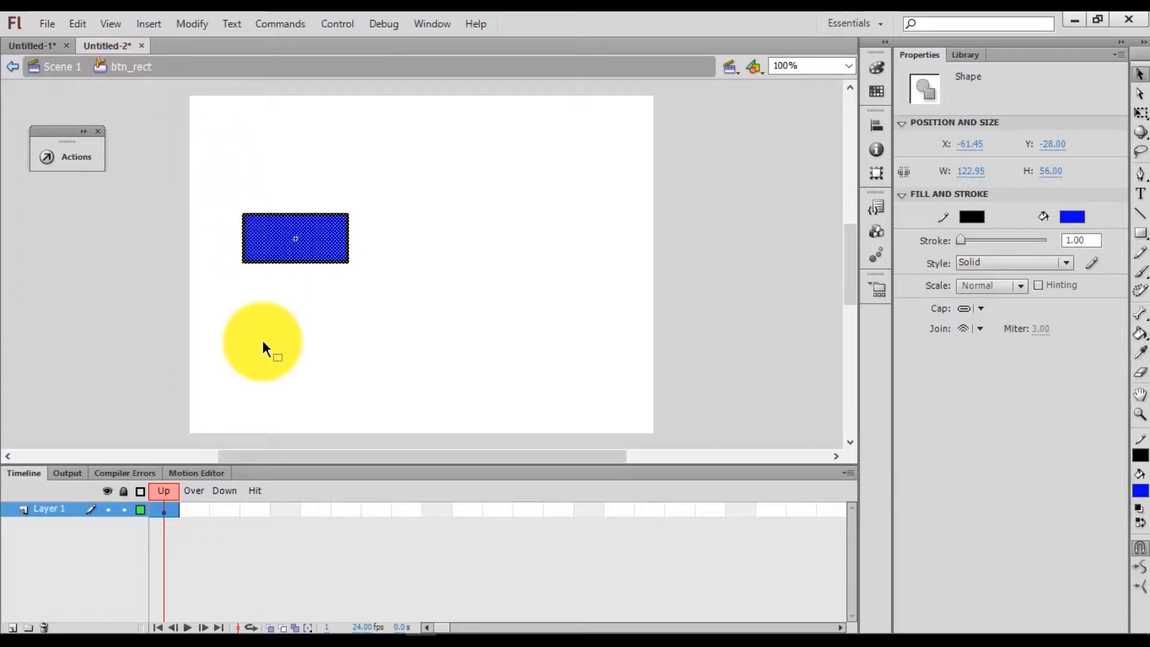
left_click(173, 492)
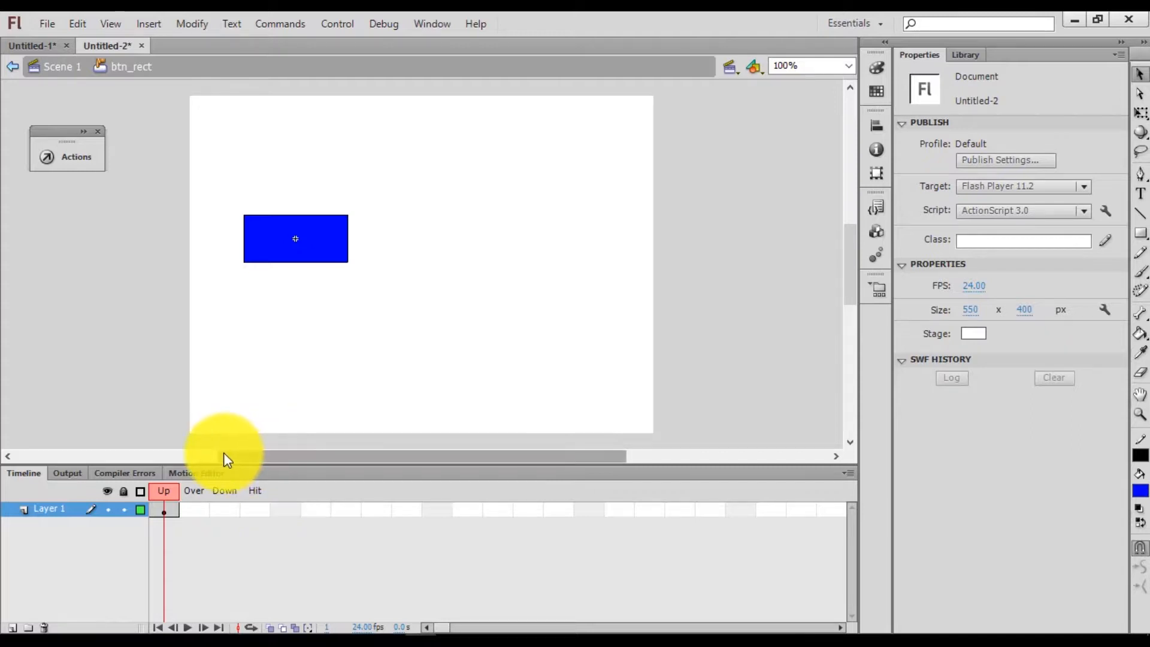
left_click(171, 507)
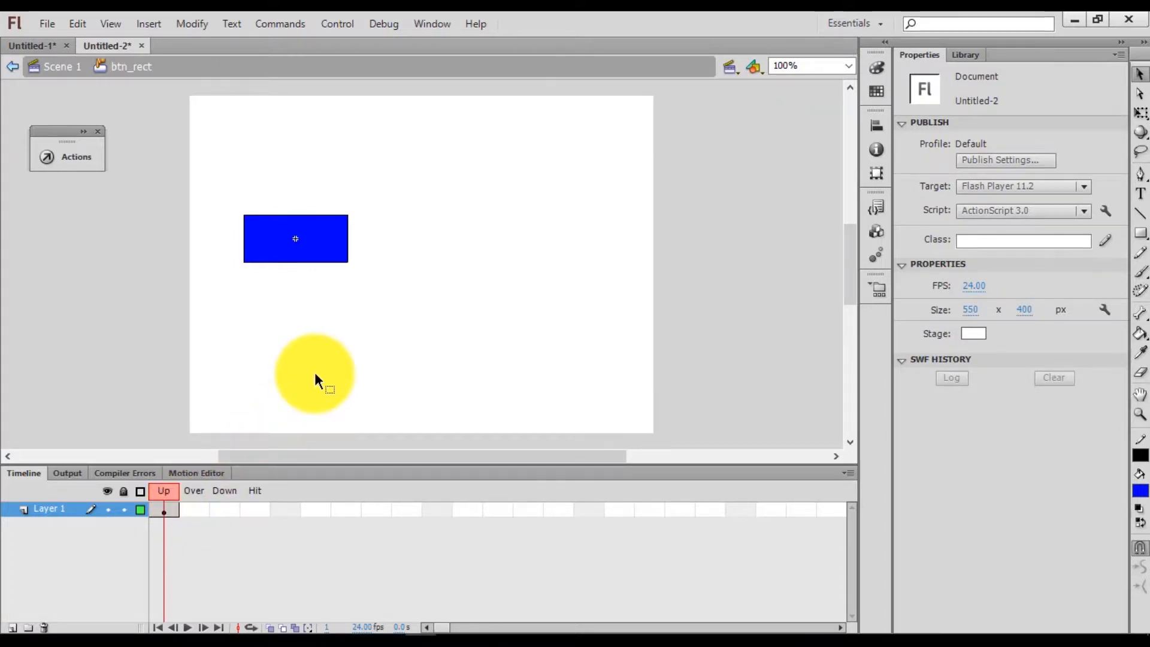
left_click_drag(315, 373, 299, 321)
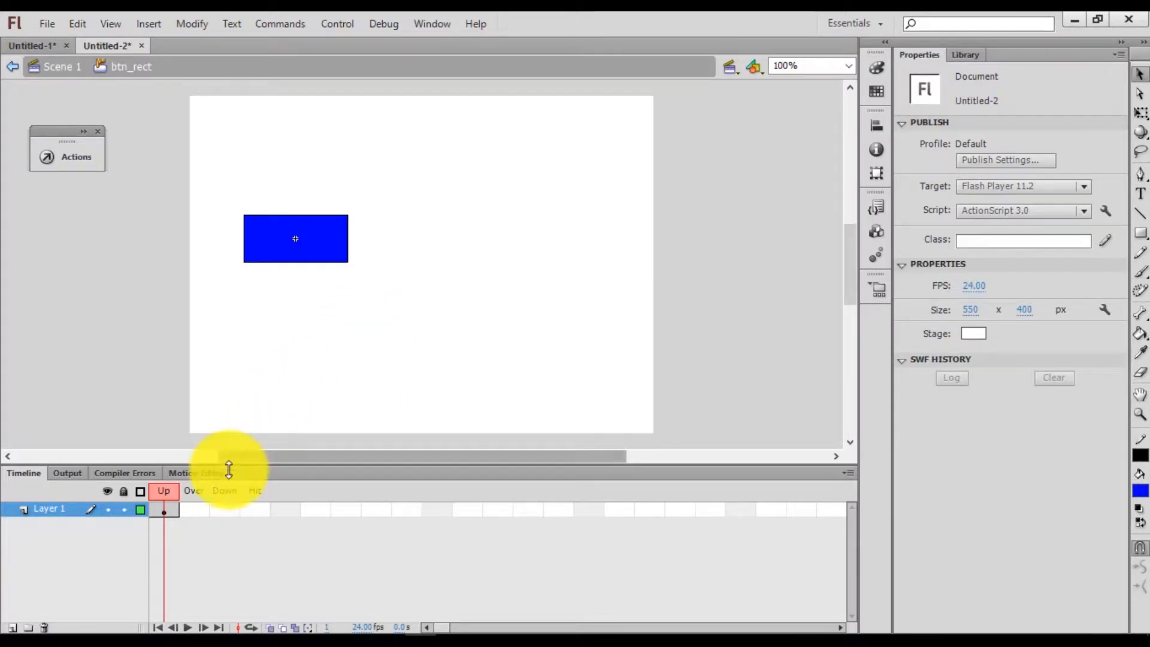
left_click(193, 509)
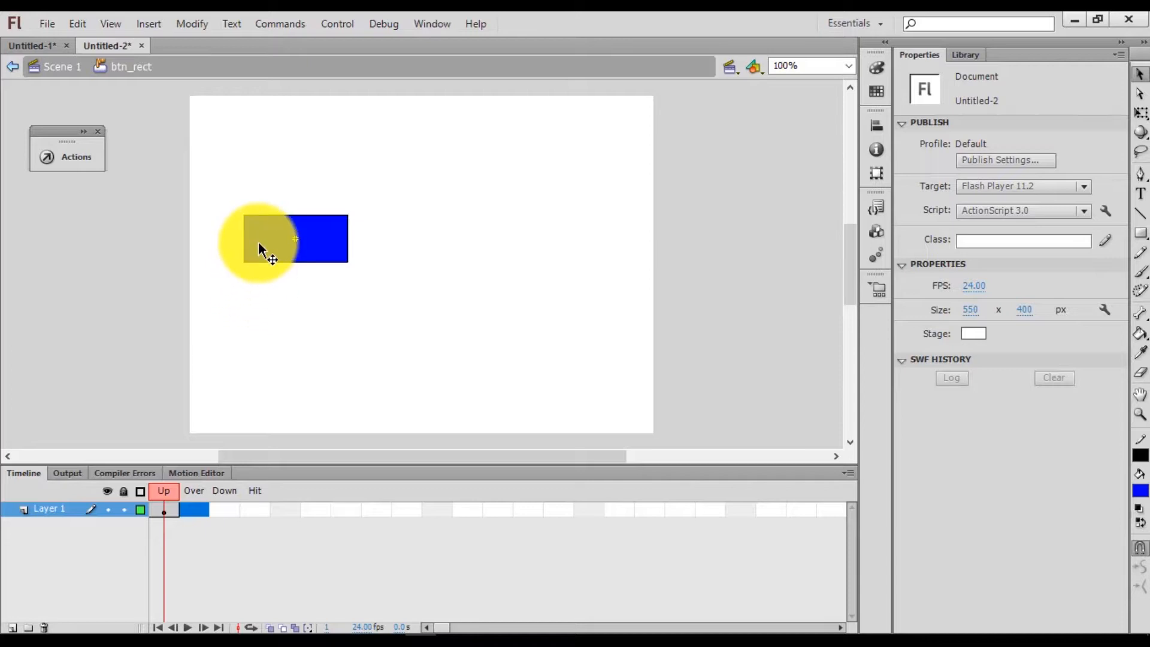
left_click(230, 507)
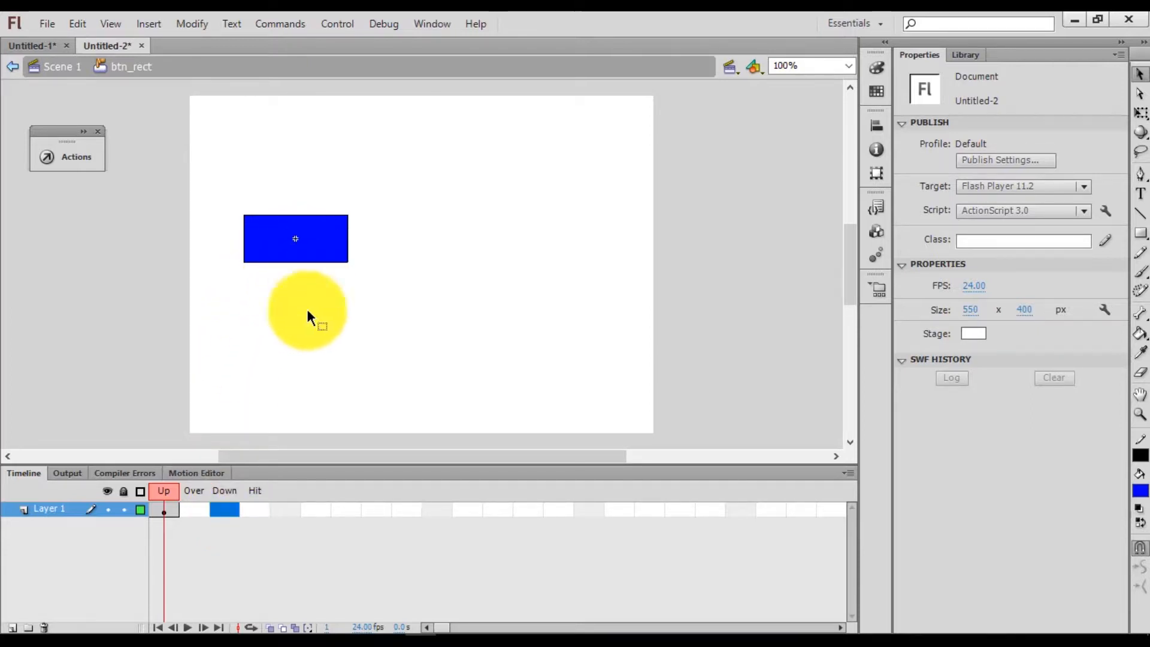
left_click(254, 510)
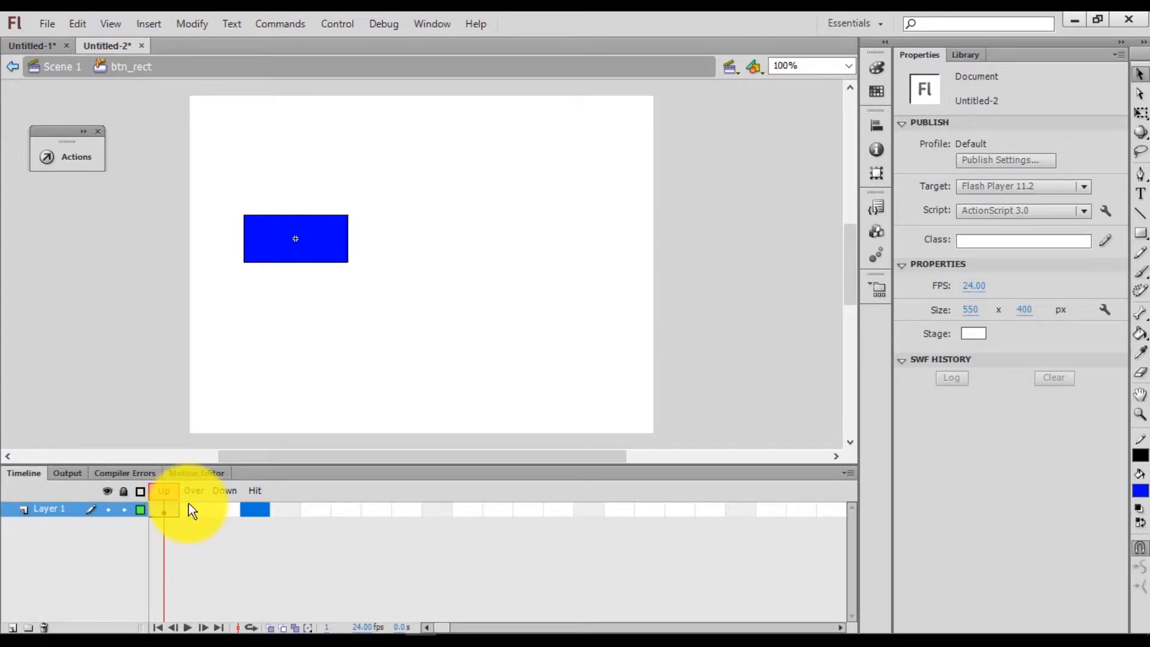
Insert keyframes in the Over and Down frames of the btn_rect button
left_click(217, 508)
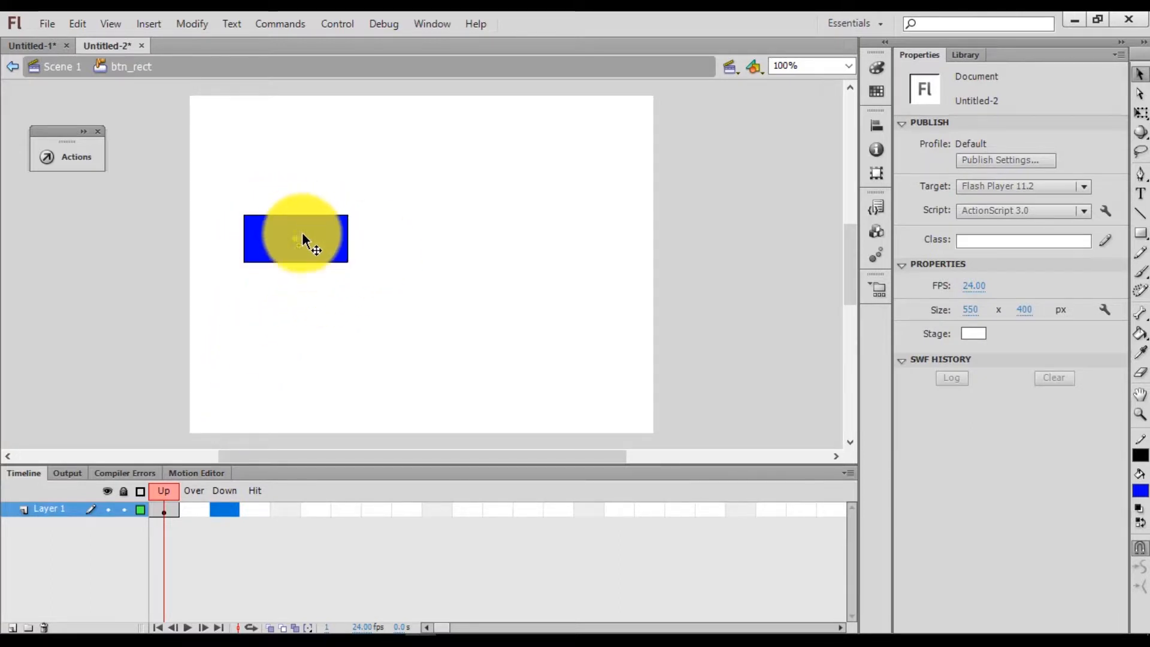
right_click(195, 512)
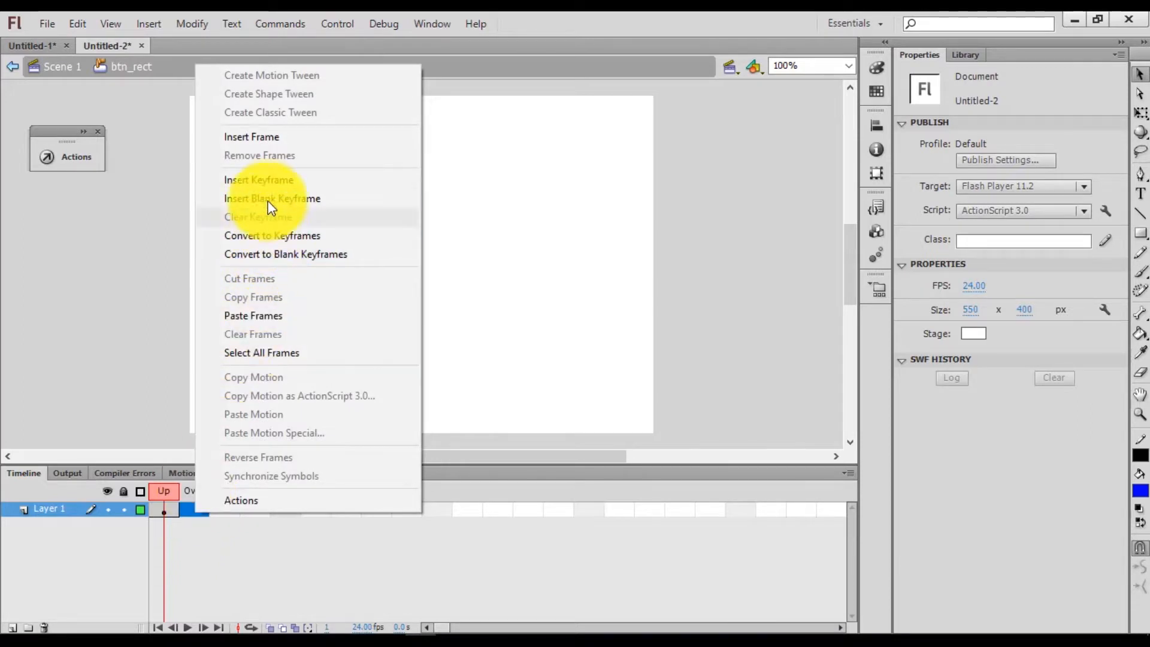
left_click(268, 181)
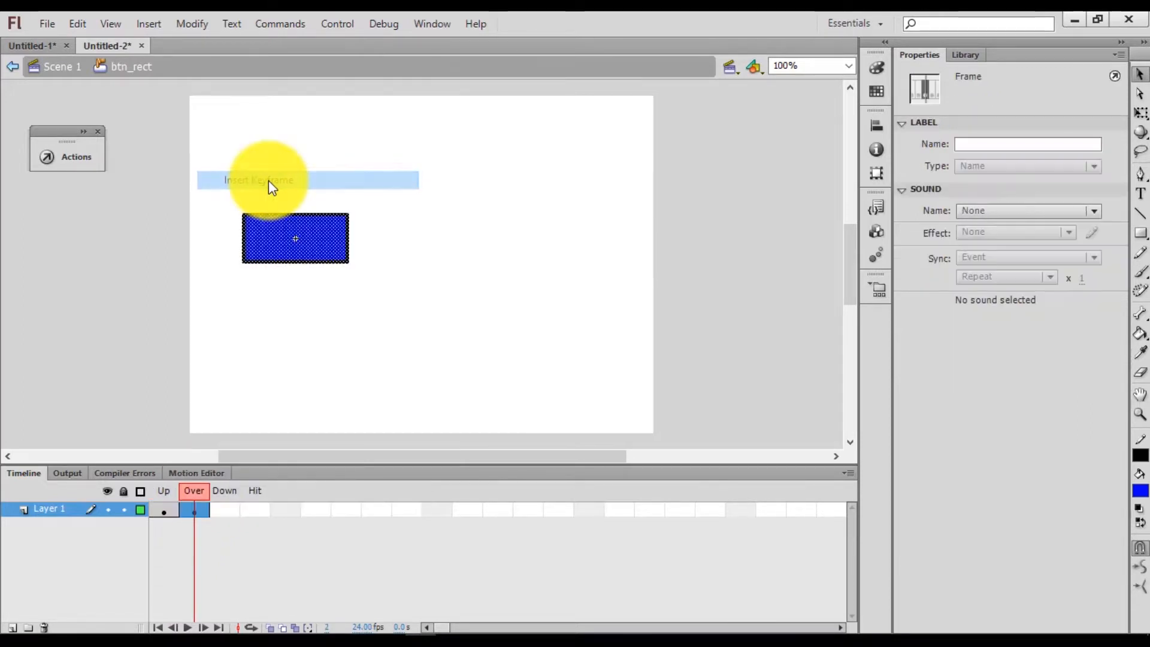
left_click(225, 515)
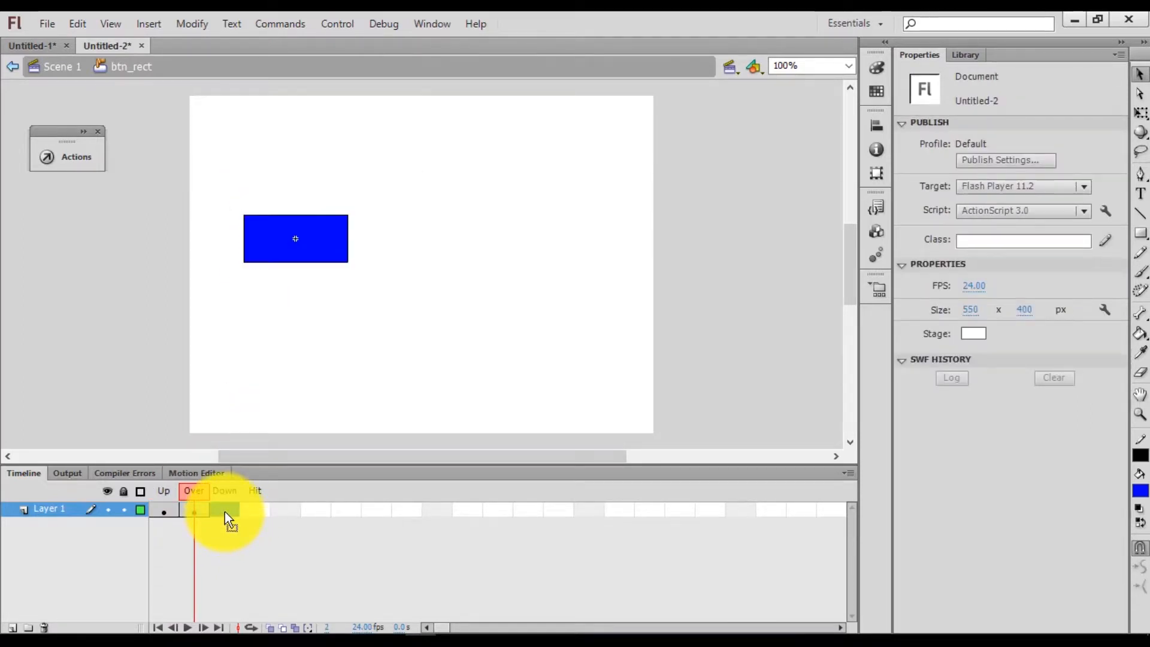
right_click(225, 511)
left_click(281, 182)
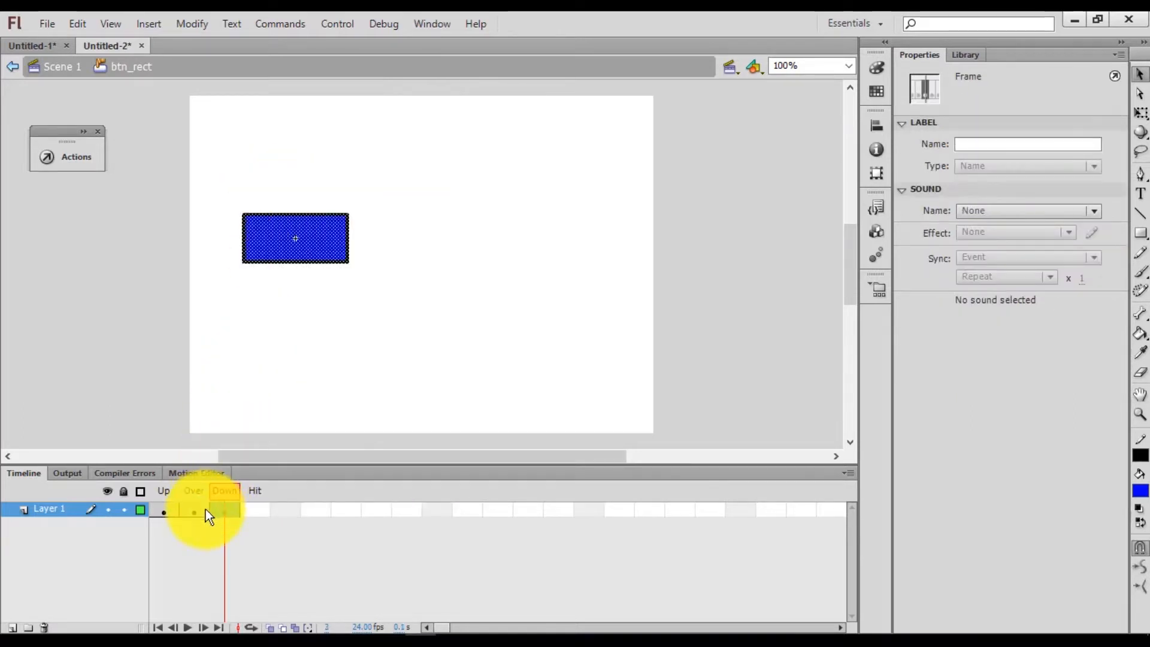
Change the rectangle's fill to green in the Over frame of btn_rect
left_click_drag(219, 496, 172, 489)
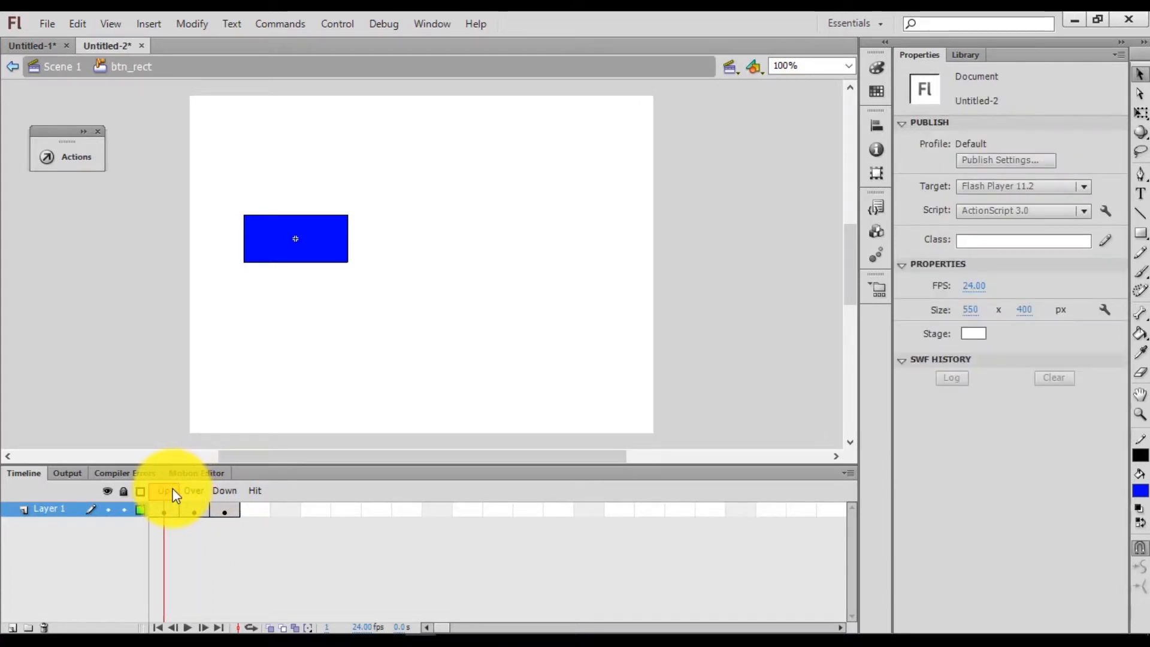
left_click(203, 493)
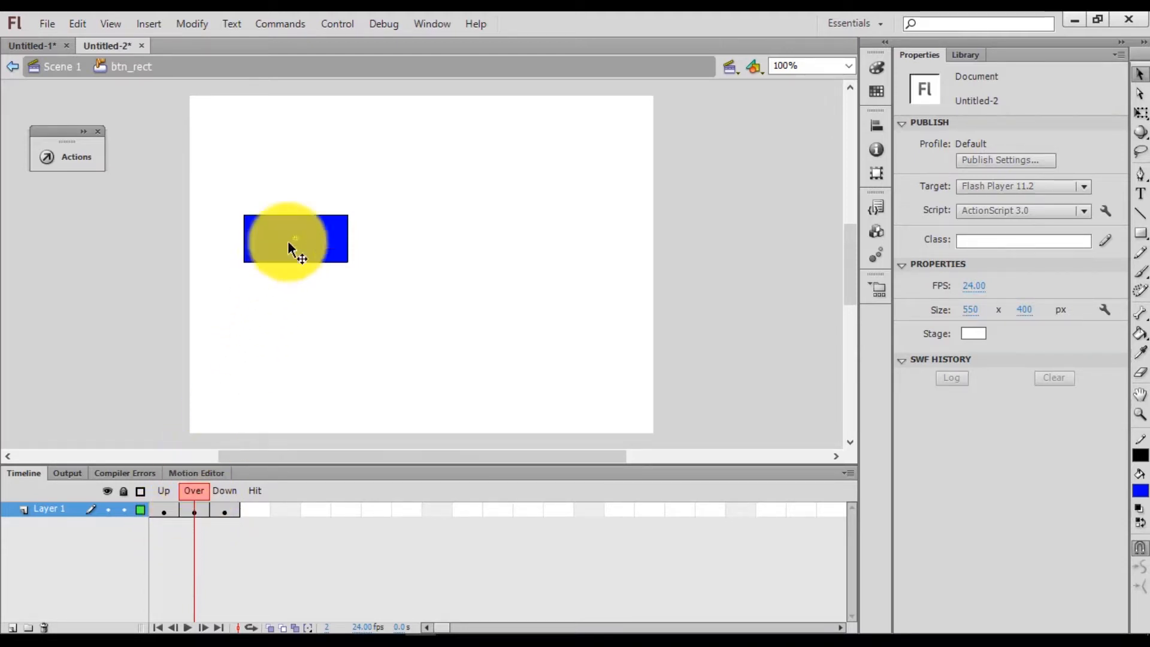
left_click(314, 230)
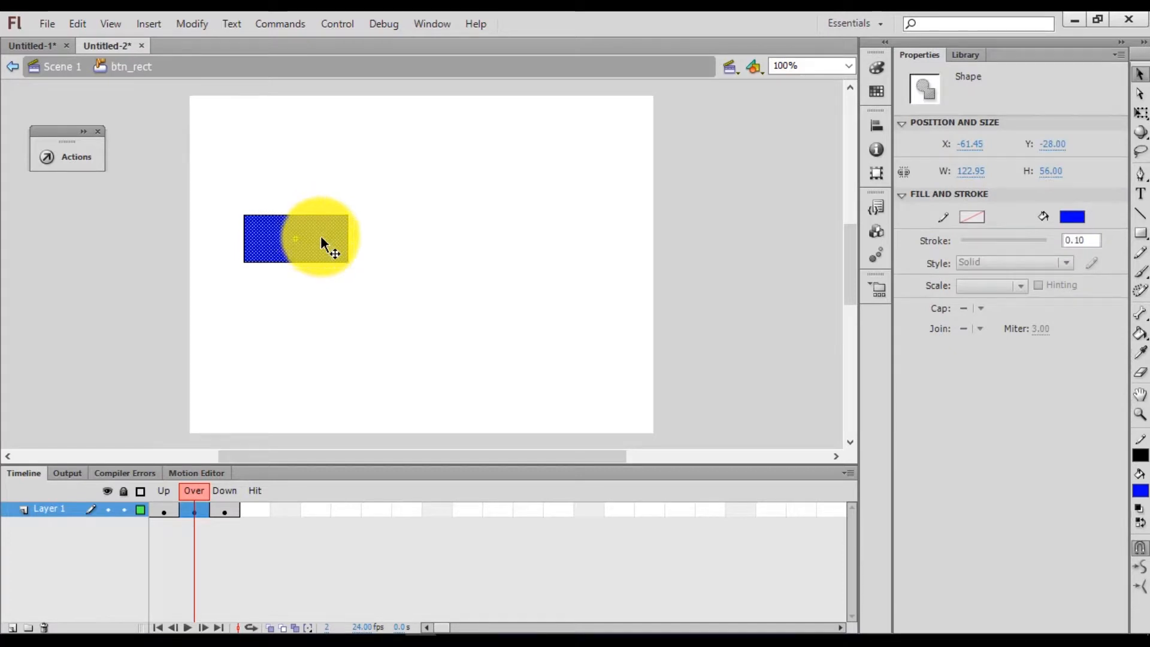
left_click(1075, 218)
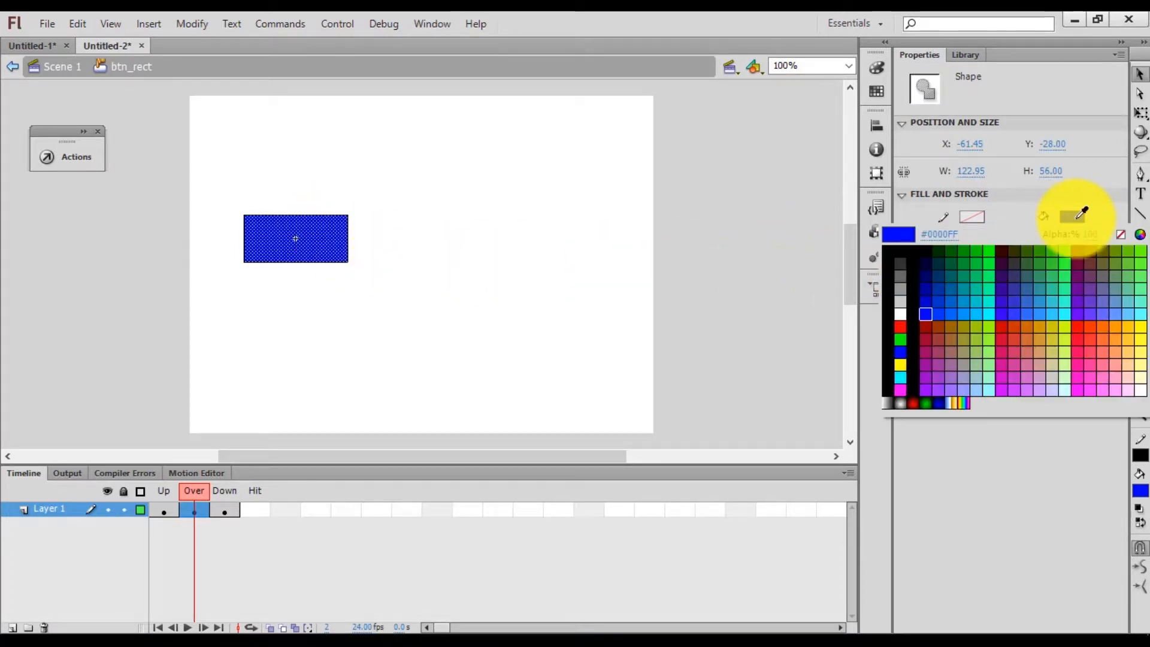
left_click(901, 338)
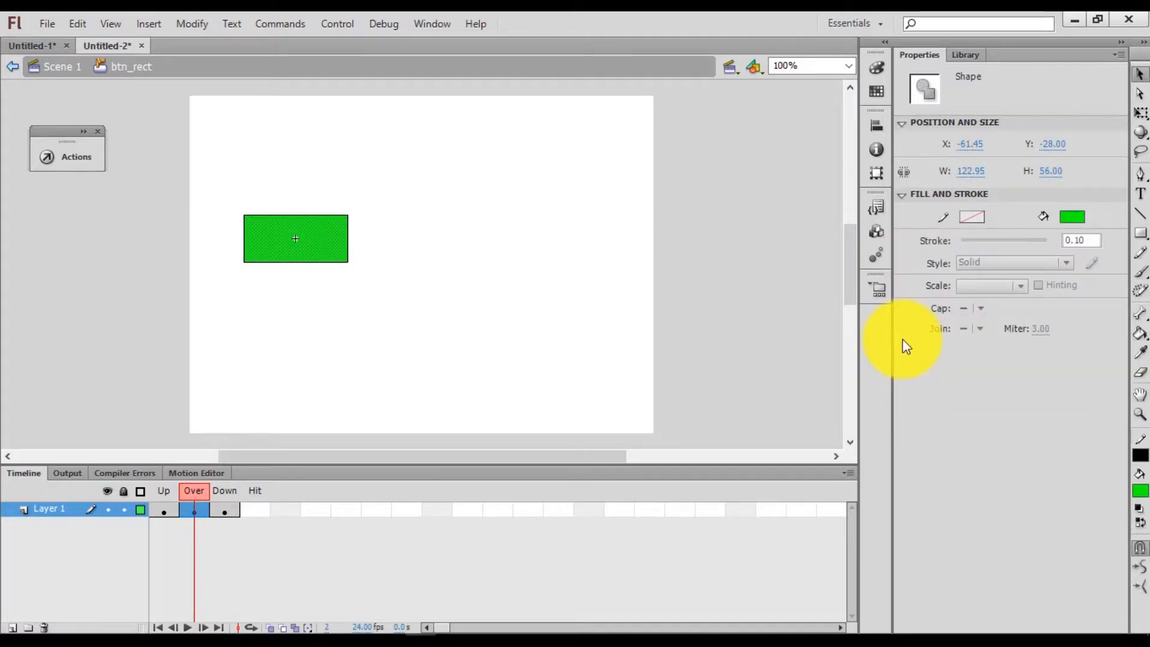
Change the rectangle's fill to red in the Down frame of btn_rect
left_click(230, 496)
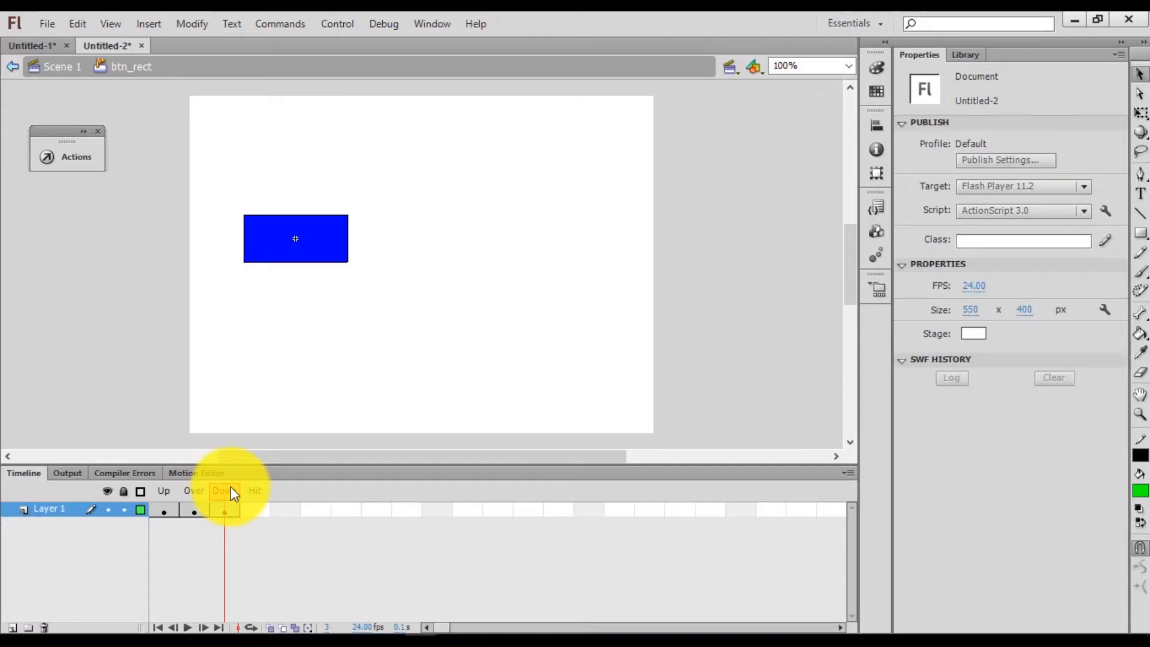
left_click(323, 256)
left_click(1066, 220)
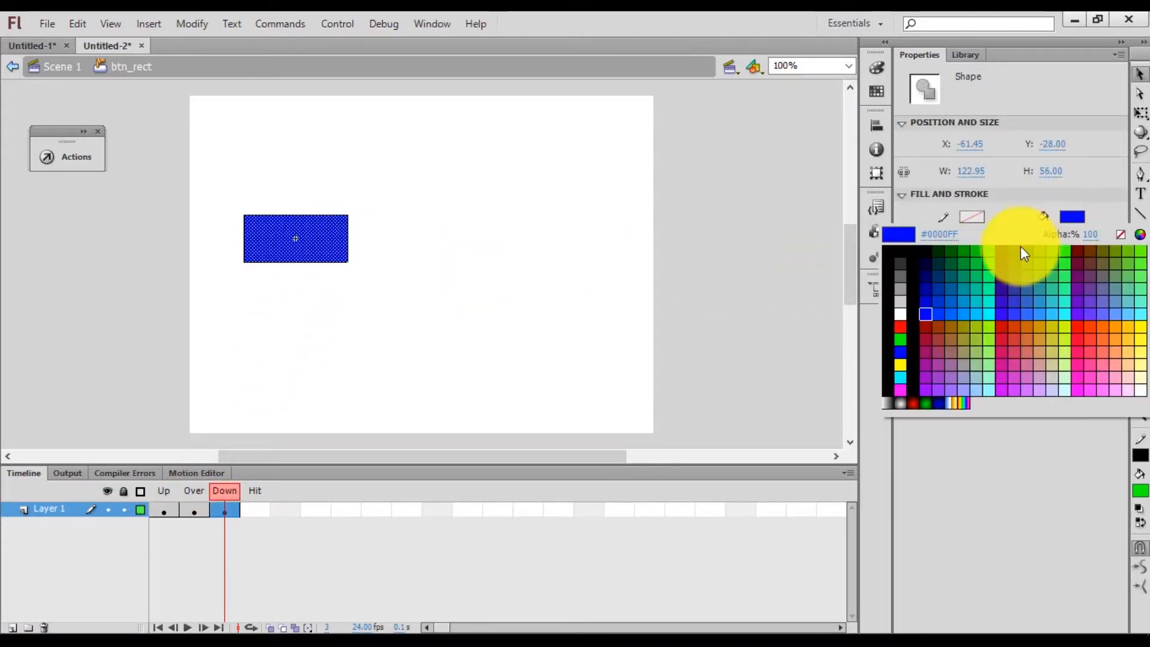
left_click(901, 323)
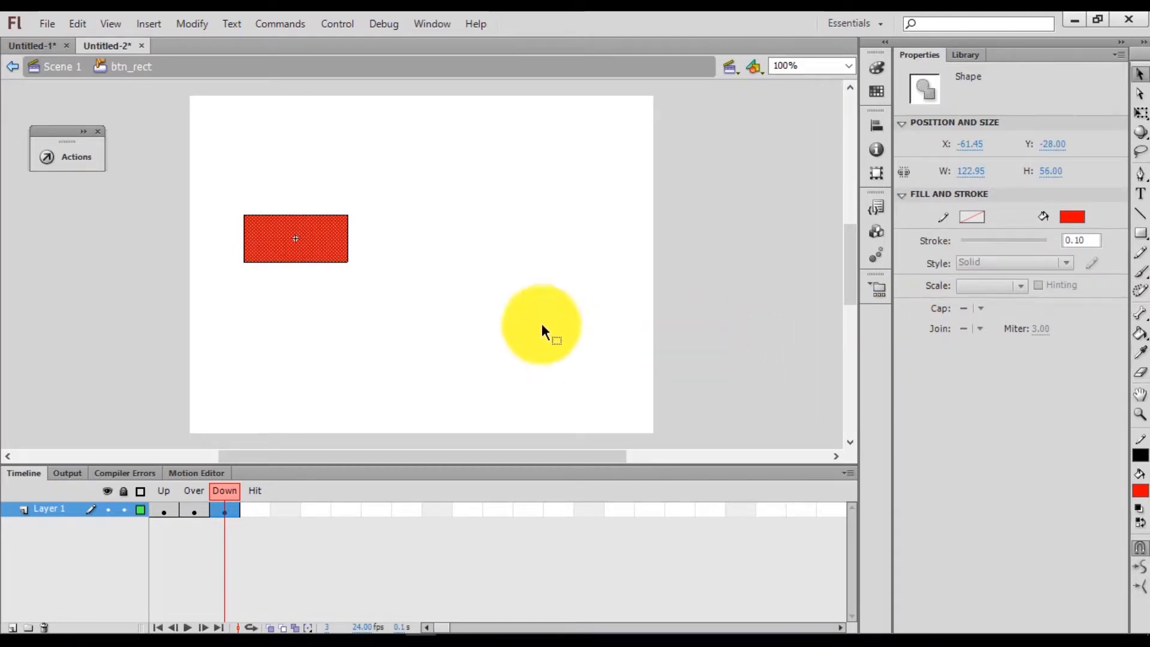
Test the movie, try the button's Over and Down states in the preview, and close the preview
left_click(337, 26)
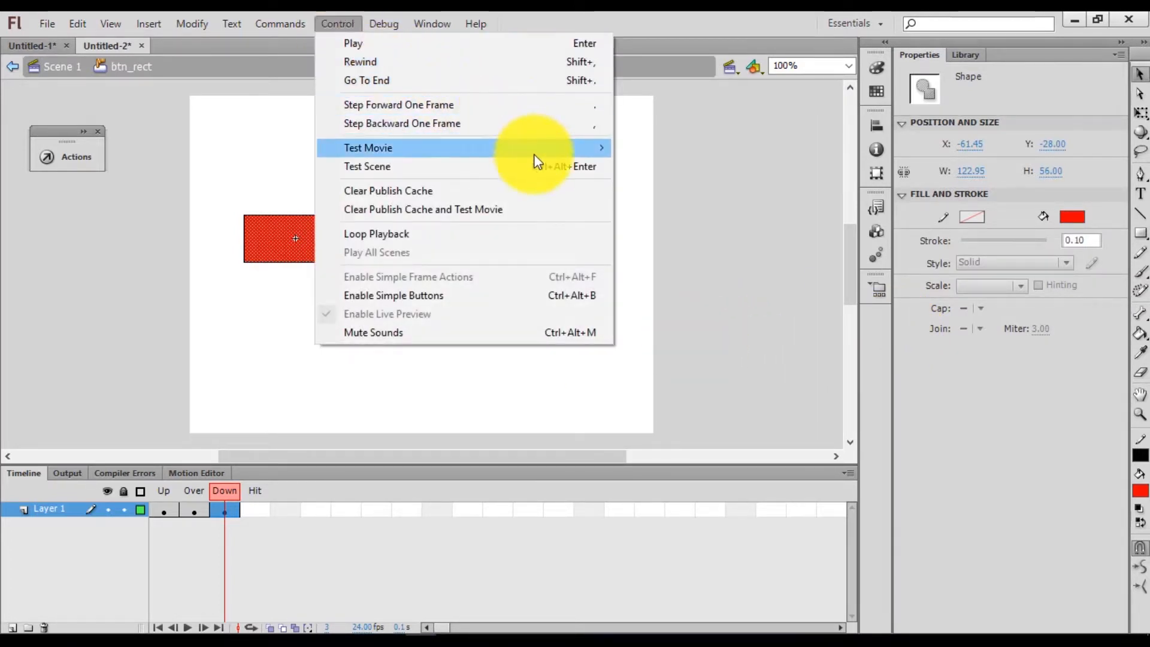
mouse_move(536, 153)
left_click(659, 246)
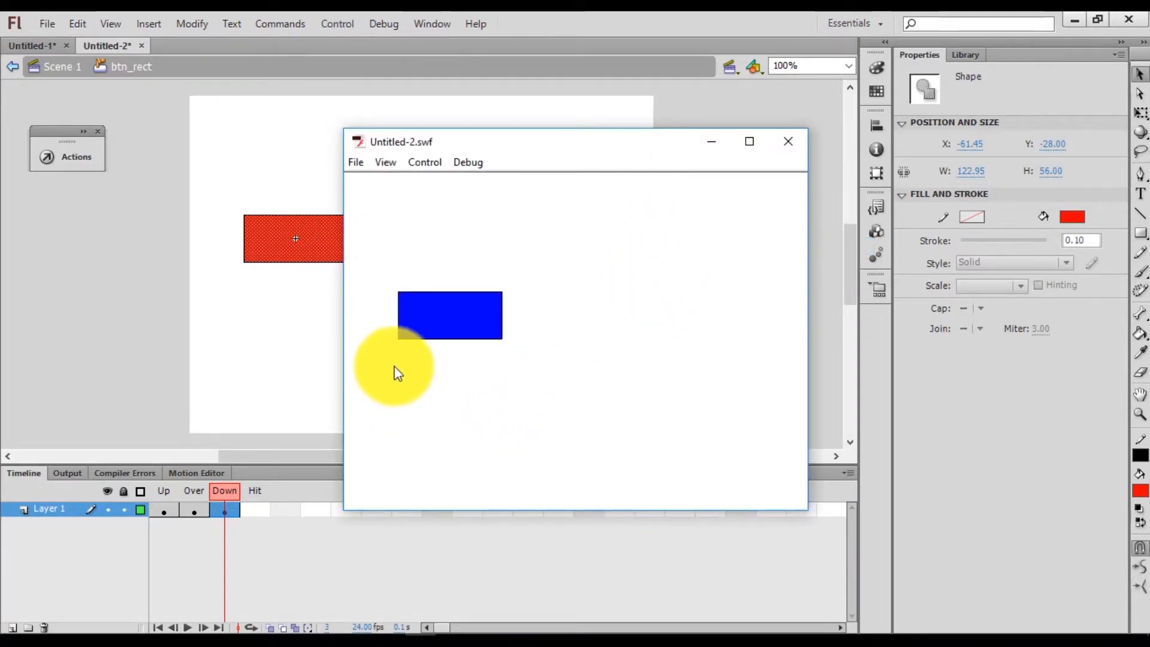
left_click(454, 324)
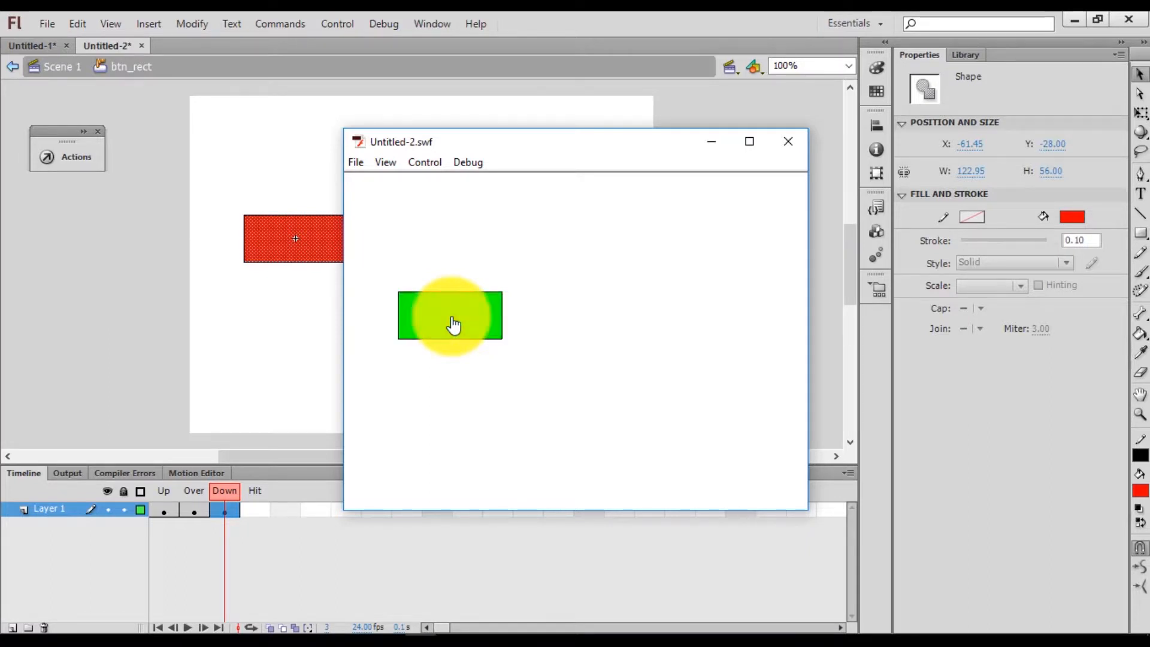
left_click(453, 324)
left_click(453, 324)
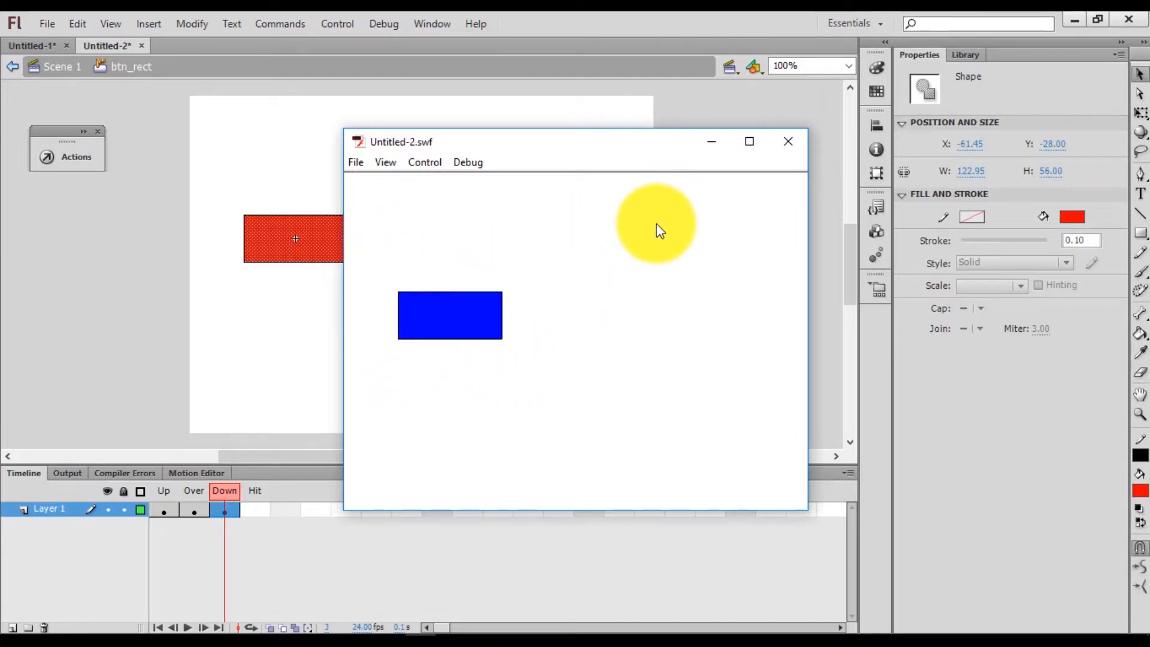
left_click(779, 140)
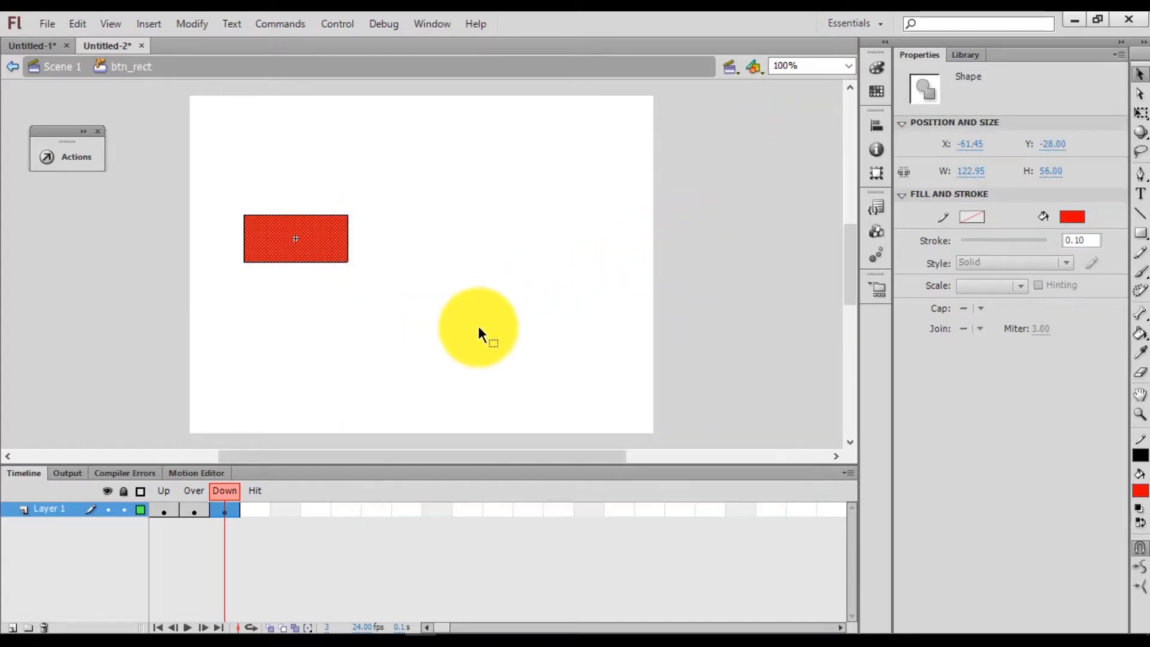
Leave the btn_rect symbol for Scene 1 and deselect the button instance
double_click(461, 303)
left_click_drag(461, 308, 462, 309)
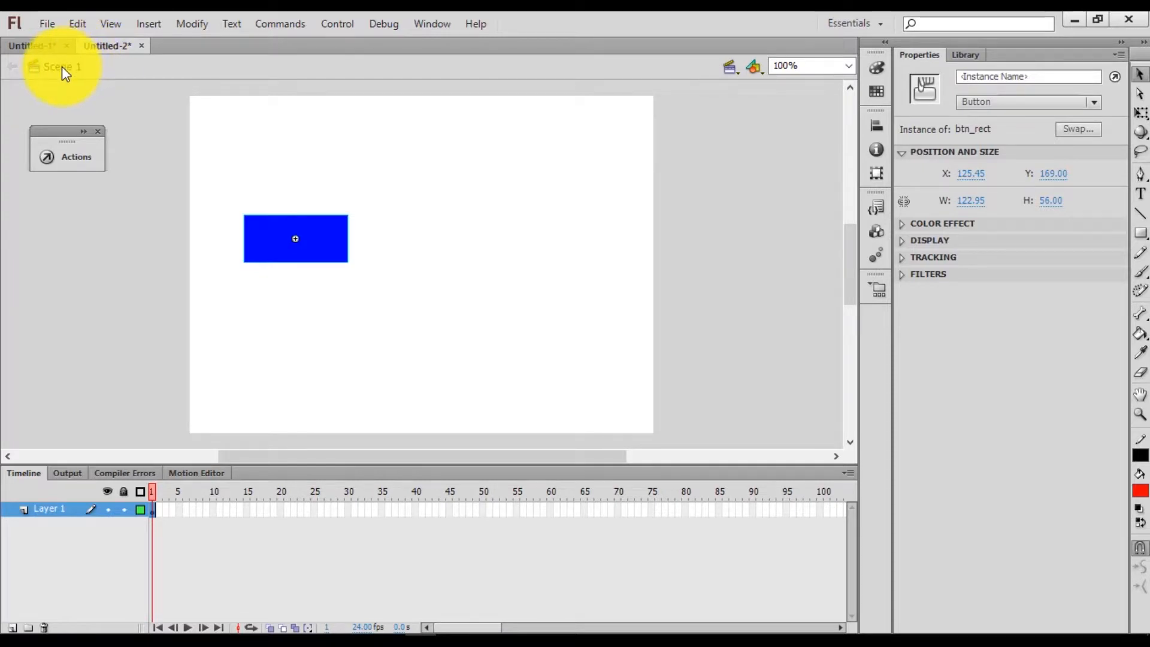
left_click(618, 264)
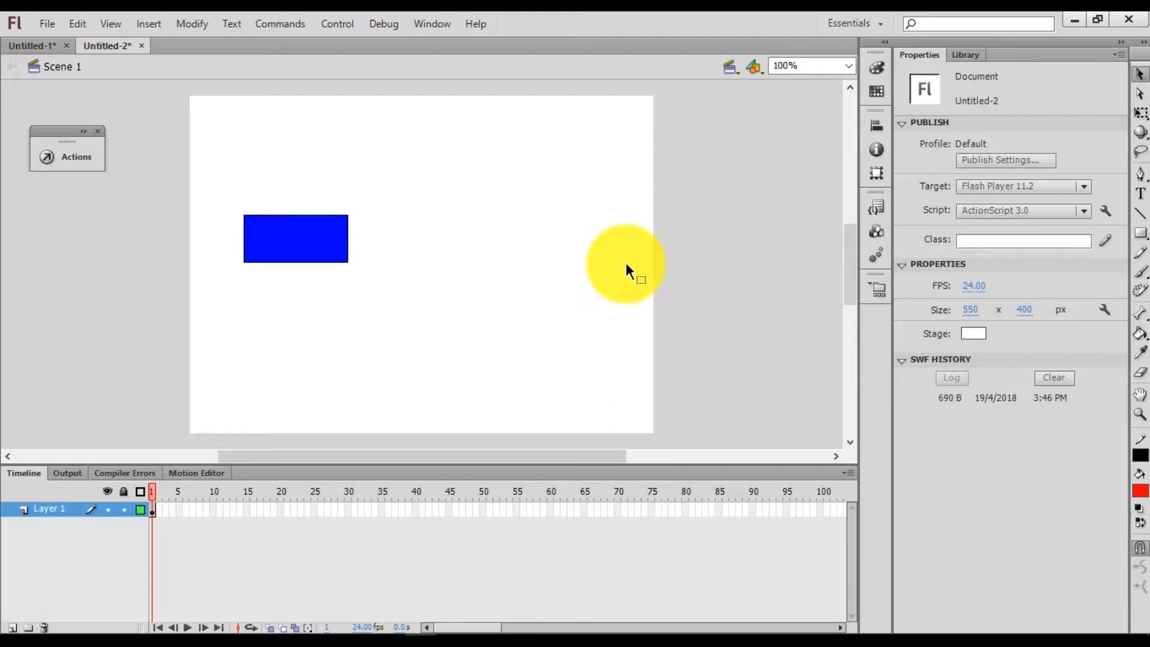
Draw a dark grey rectangle without a stroke, about 147 by 57 px, beside the blue button using the Rectangle tool
left_click(1143, 237)
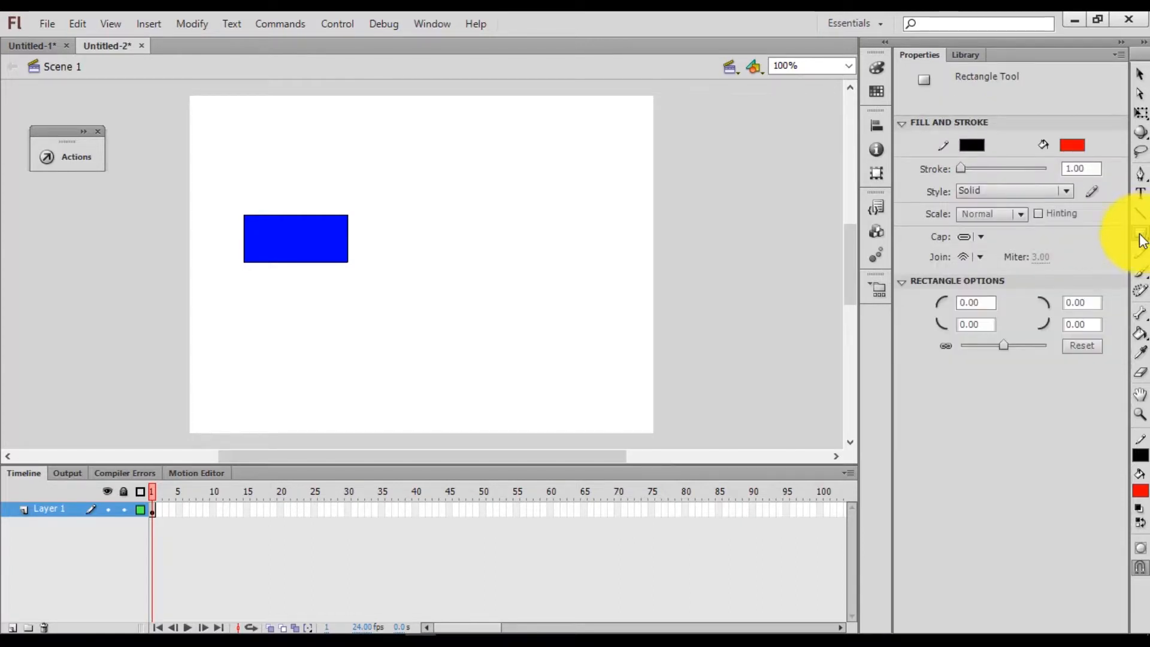
left_click(1141, 237)
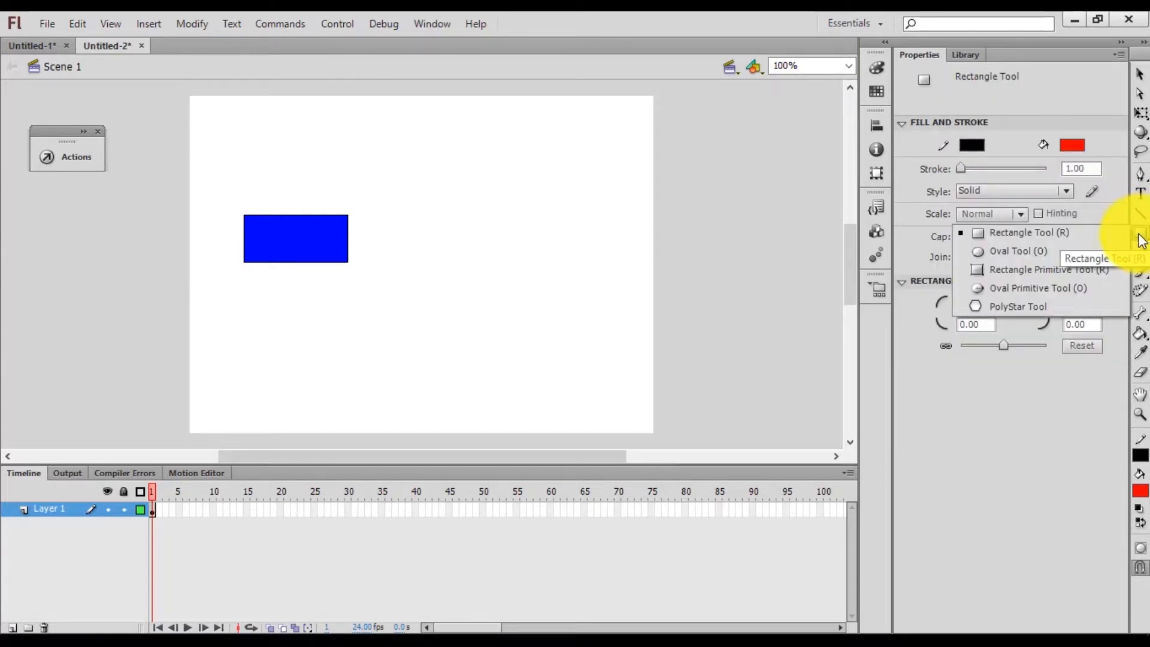
left_click(1072, 238)
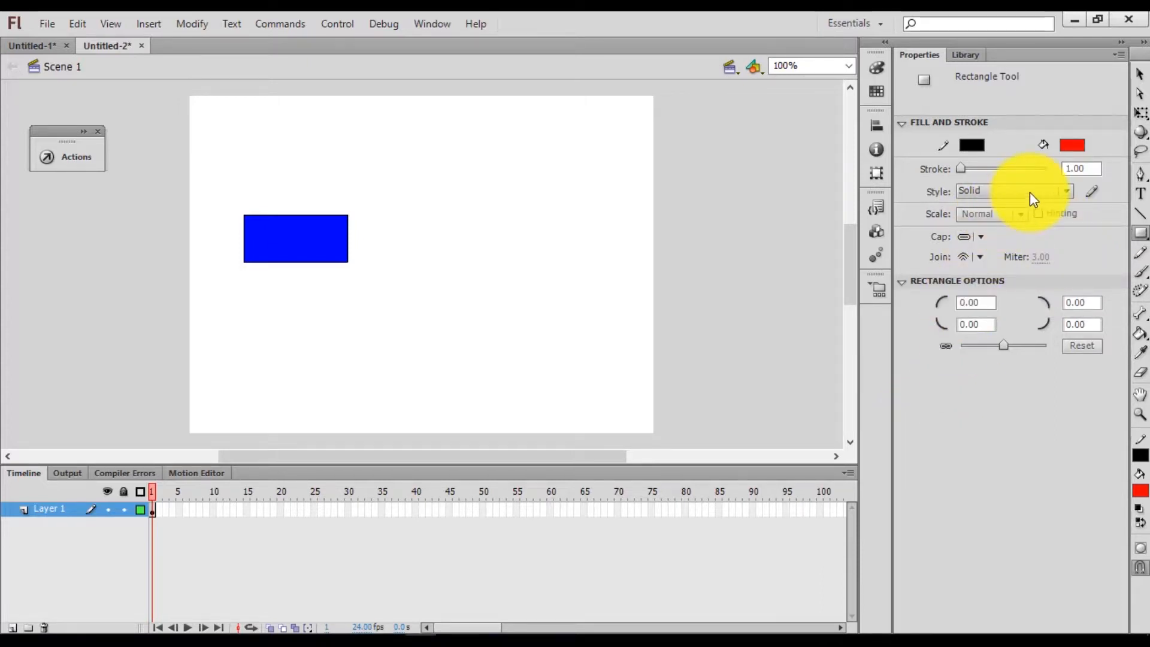
left_click(1069, 145)
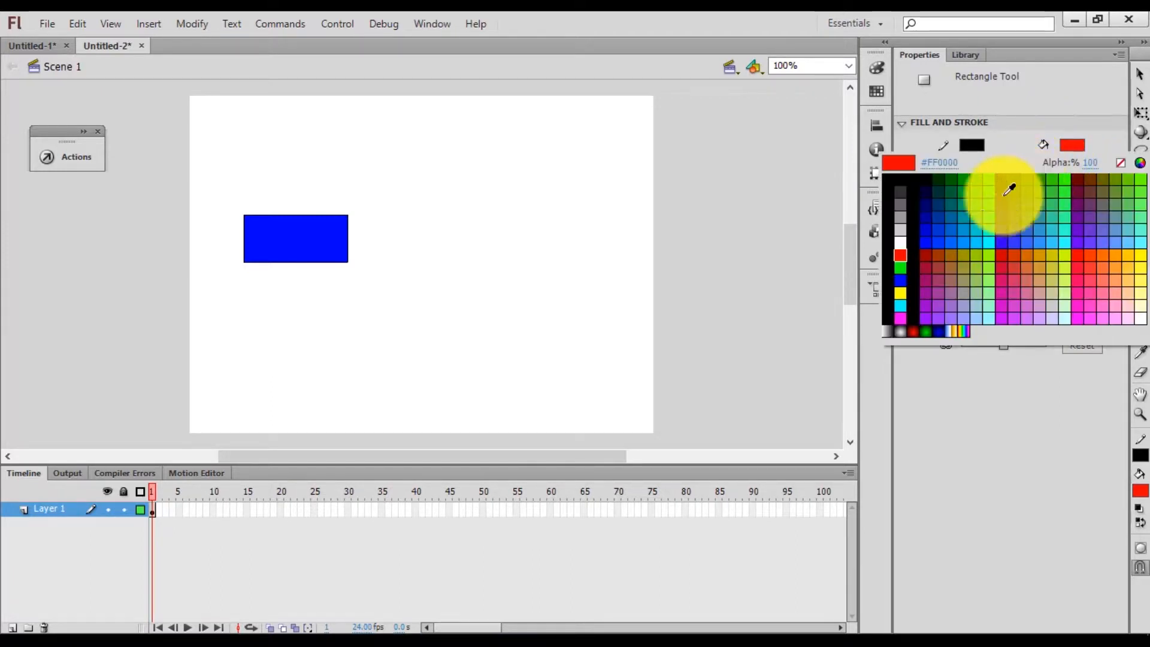
left_click(902, 203)
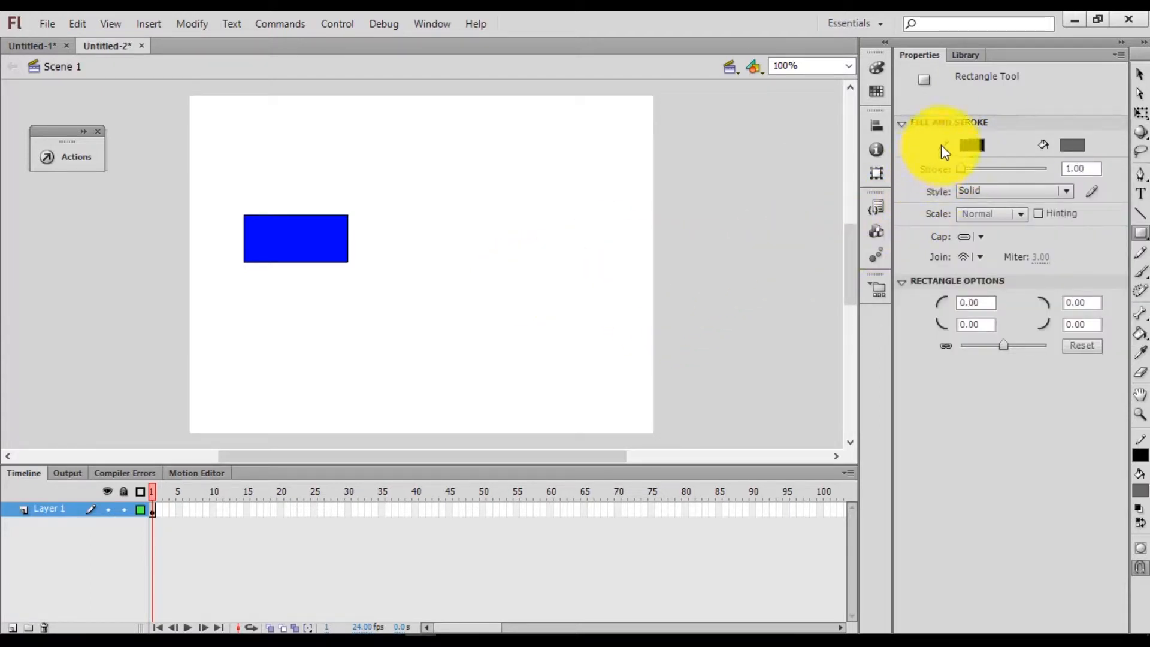
left_click(971, 145)
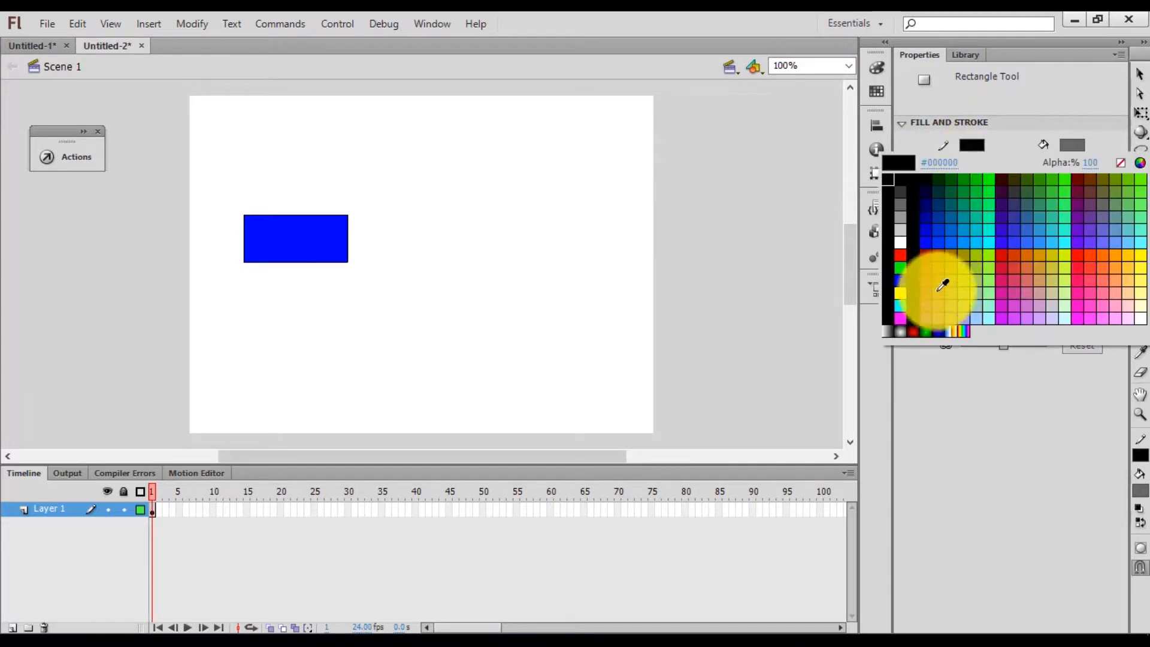
left_click(1120, 162)
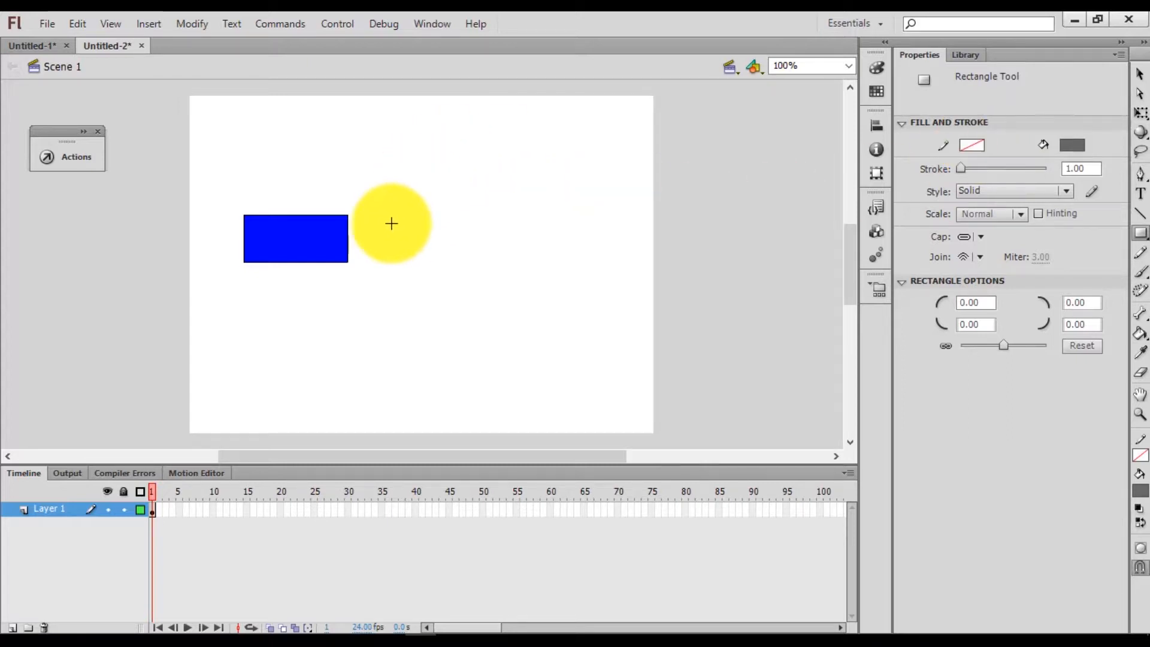
left_click_drag(385, 216, 510, 264)
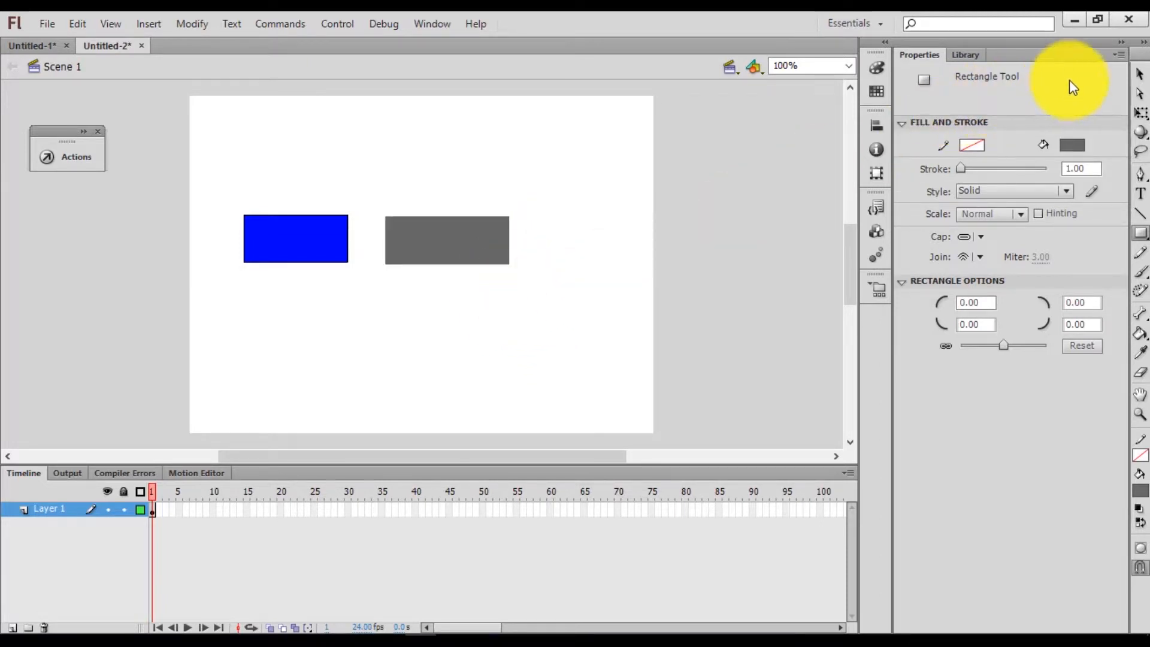
Convert the grey rectangle to a button symbol named btn_animate with centre registration and open it for editing
left_click(1140, 76)
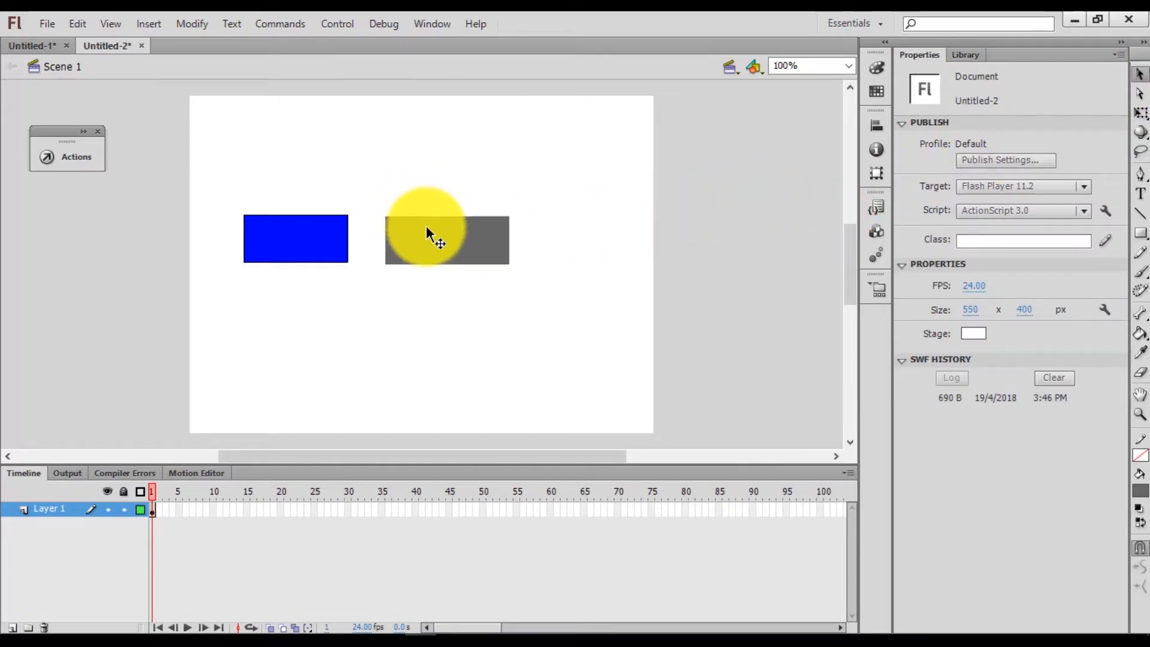
left_click(426, 225)
right_click(424, 231)
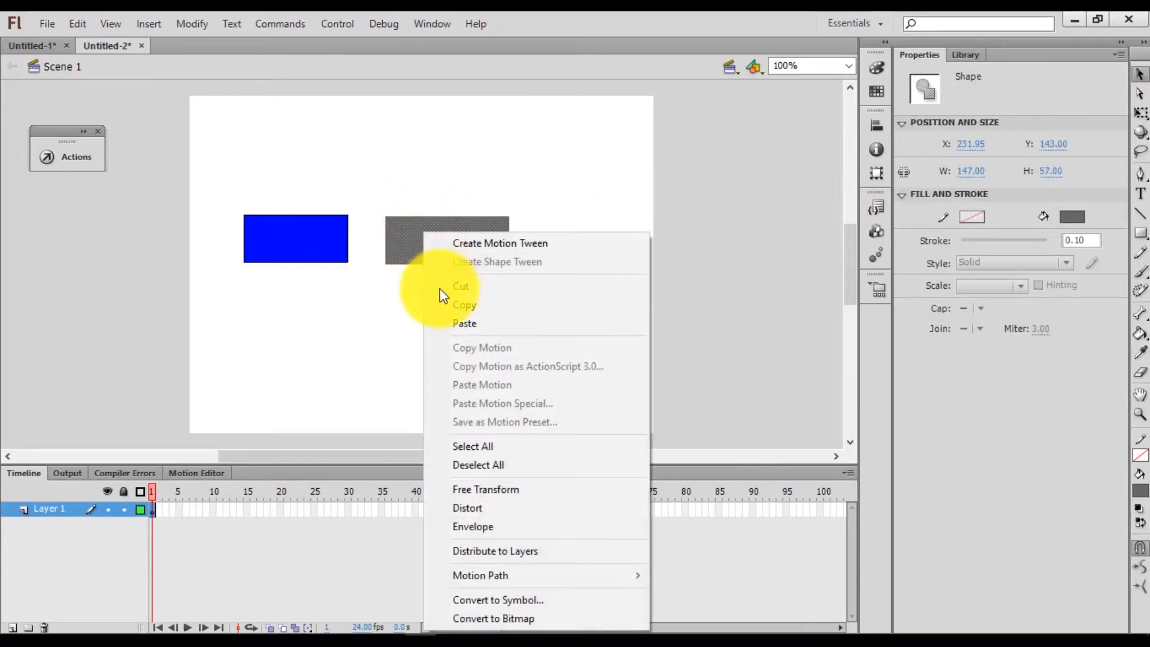
left_click(510, 595)
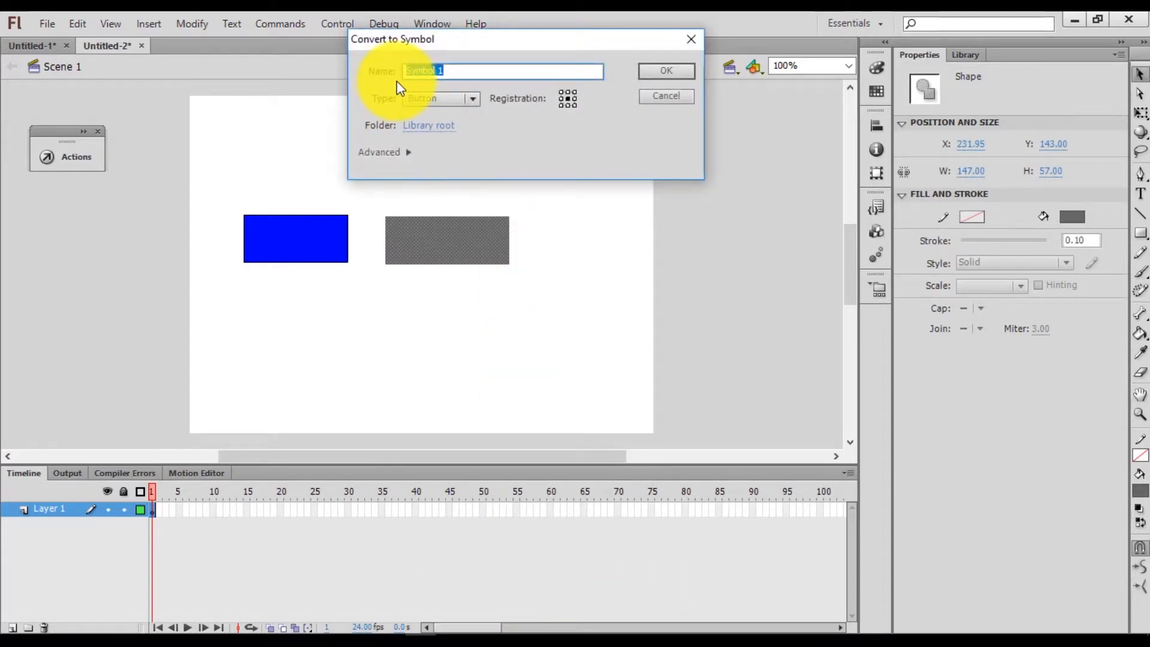
type("bt")
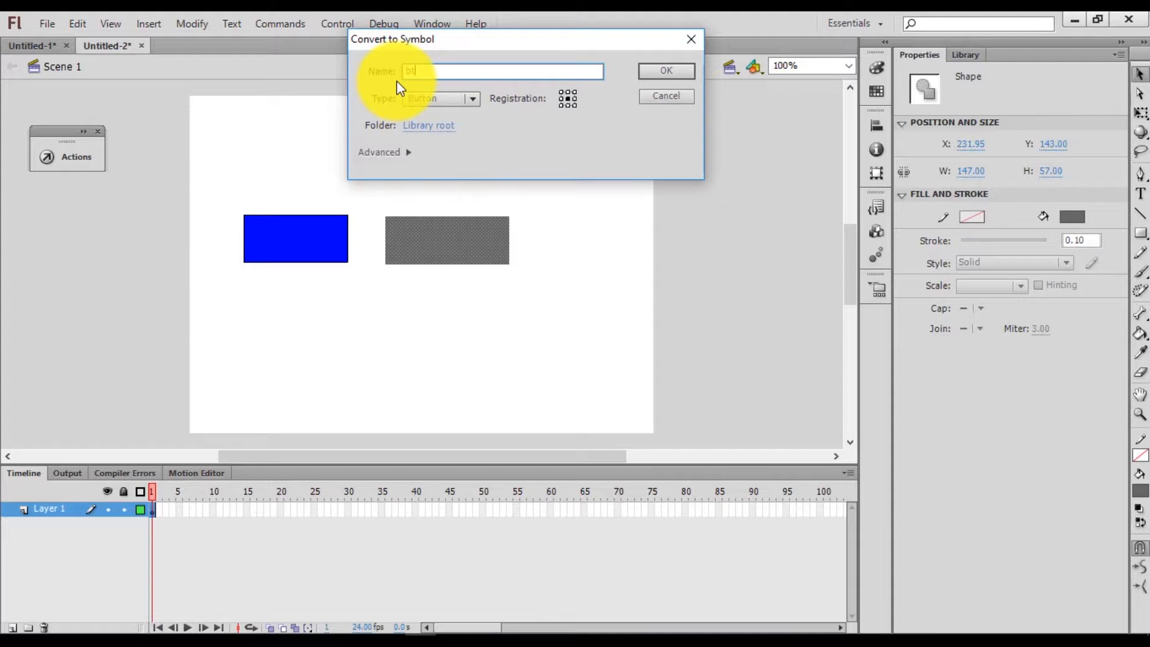
type("n_animate")
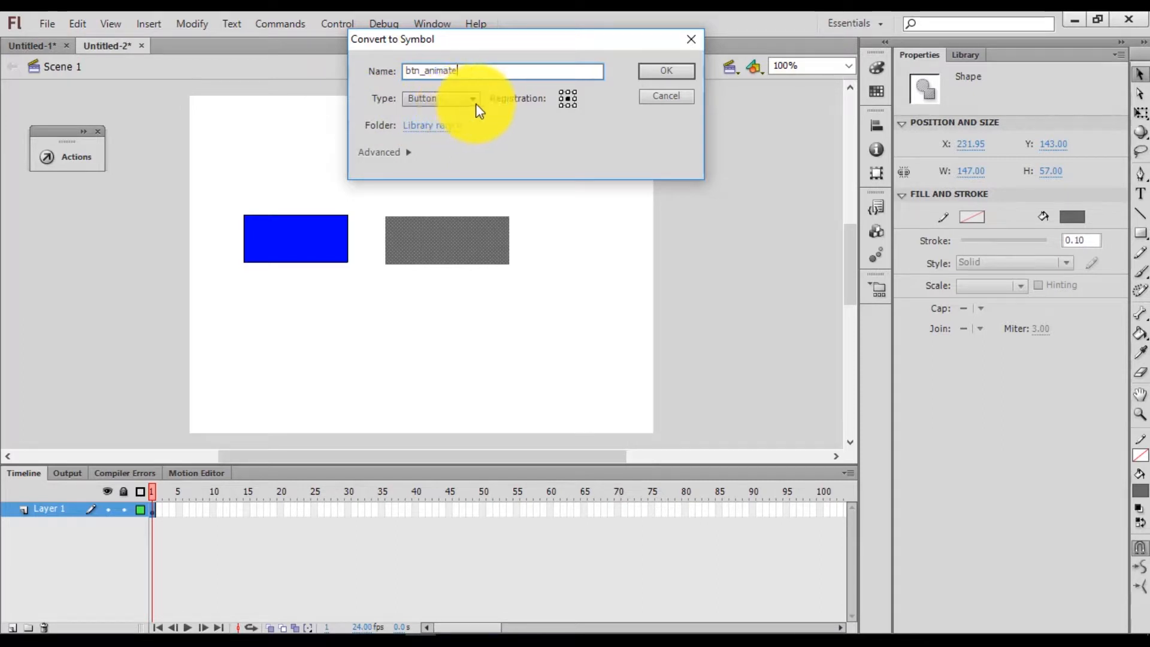
left_click(649, 74)
left_click_drag(465, 235, 464, 231)
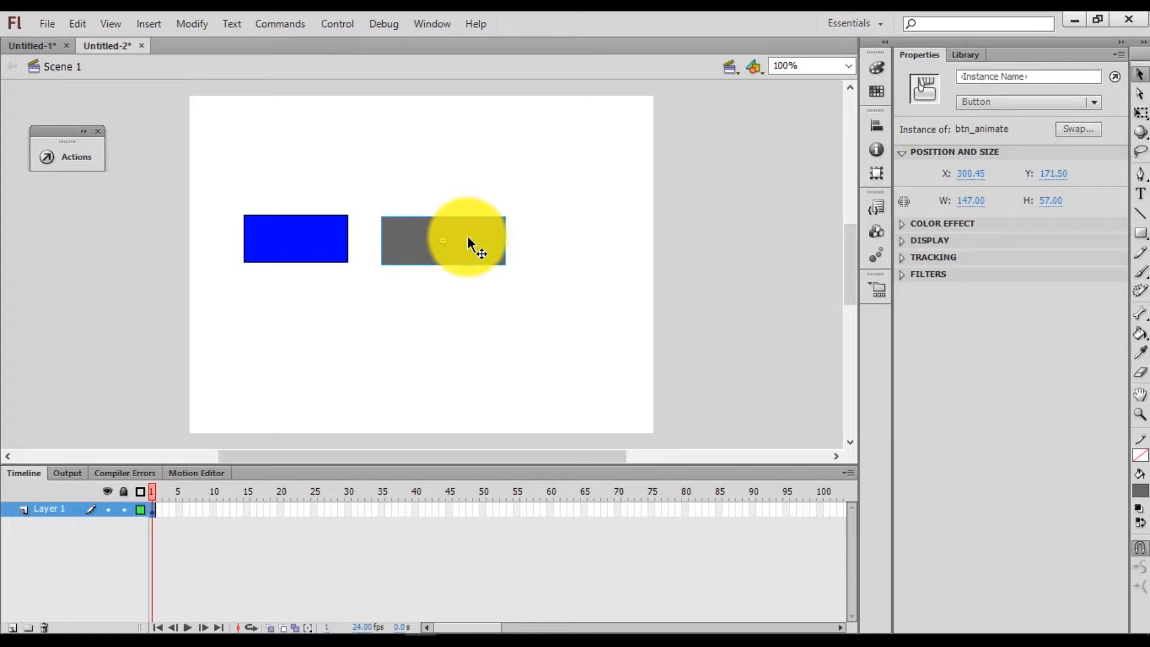
double_click(467, 235)
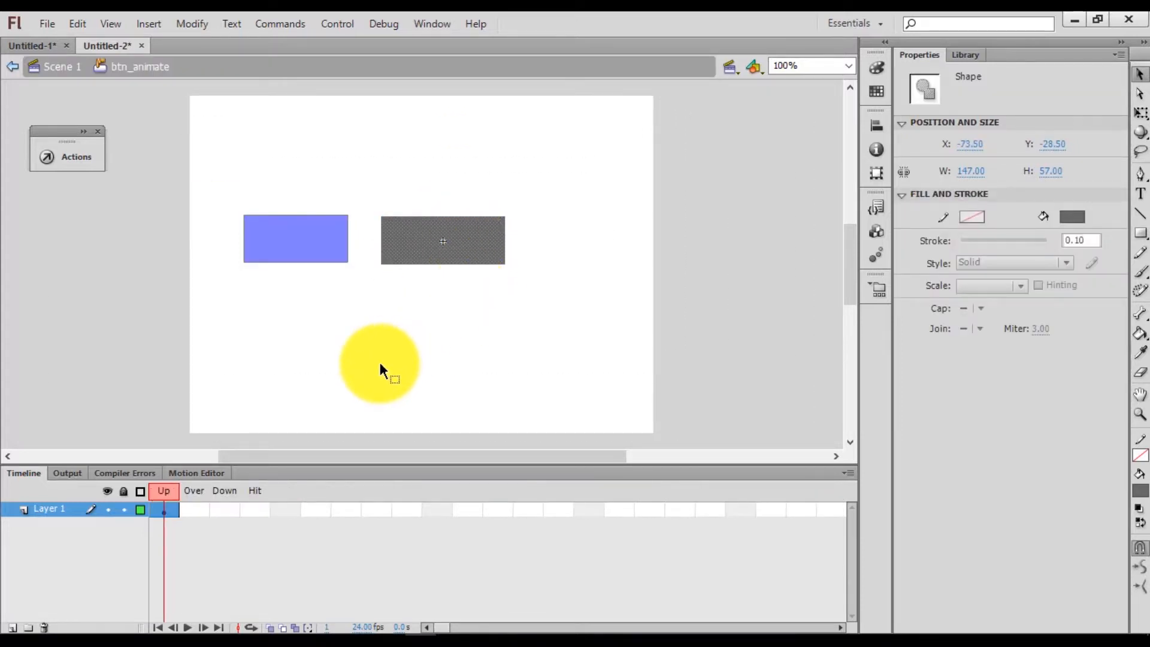
Insert keyframes for the Over and Down states of the btn_animate button
left_click(168, 510)
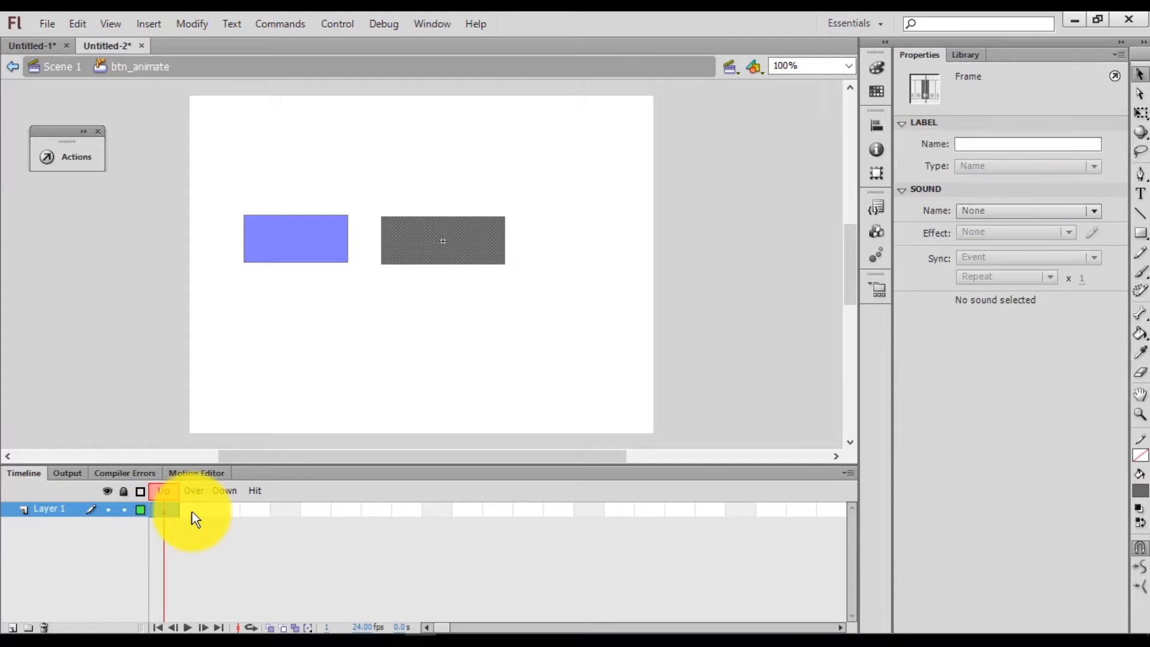
left_click(225, 510)
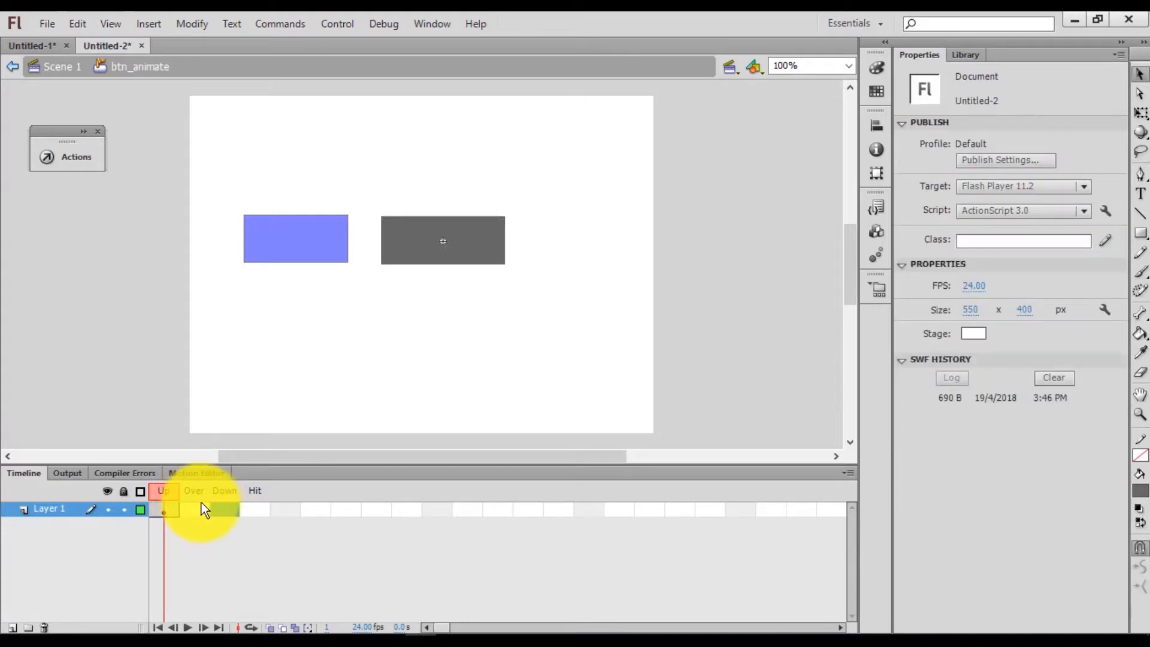
left_click(196, 508)
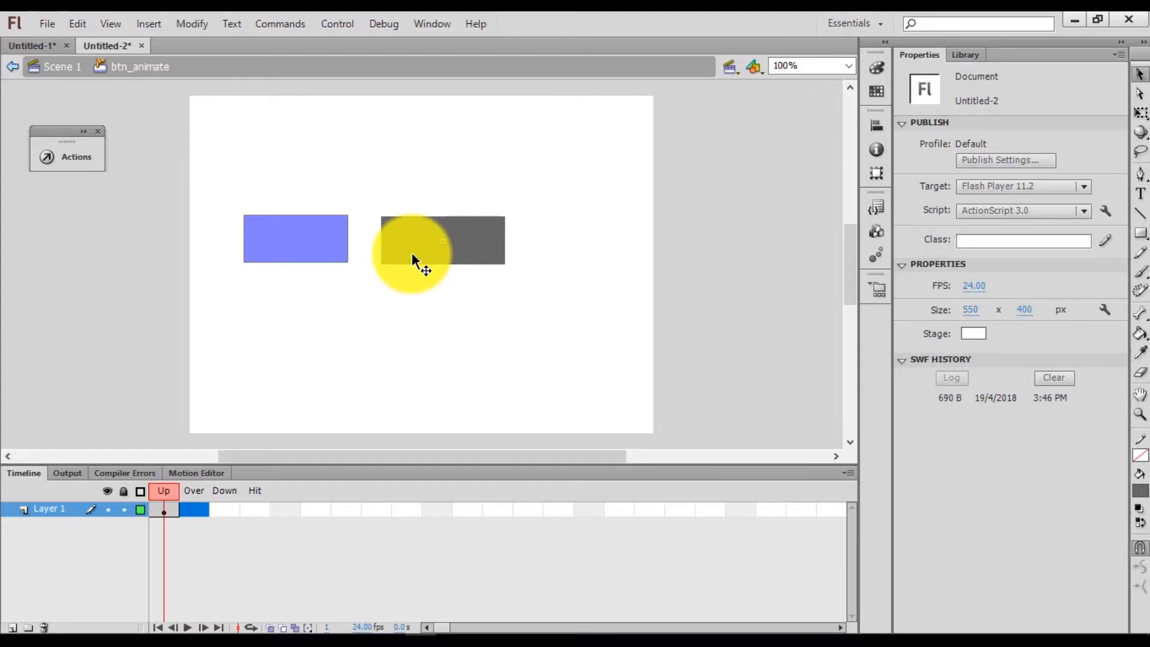
right_click(193, 509)
left_click(267, 176)
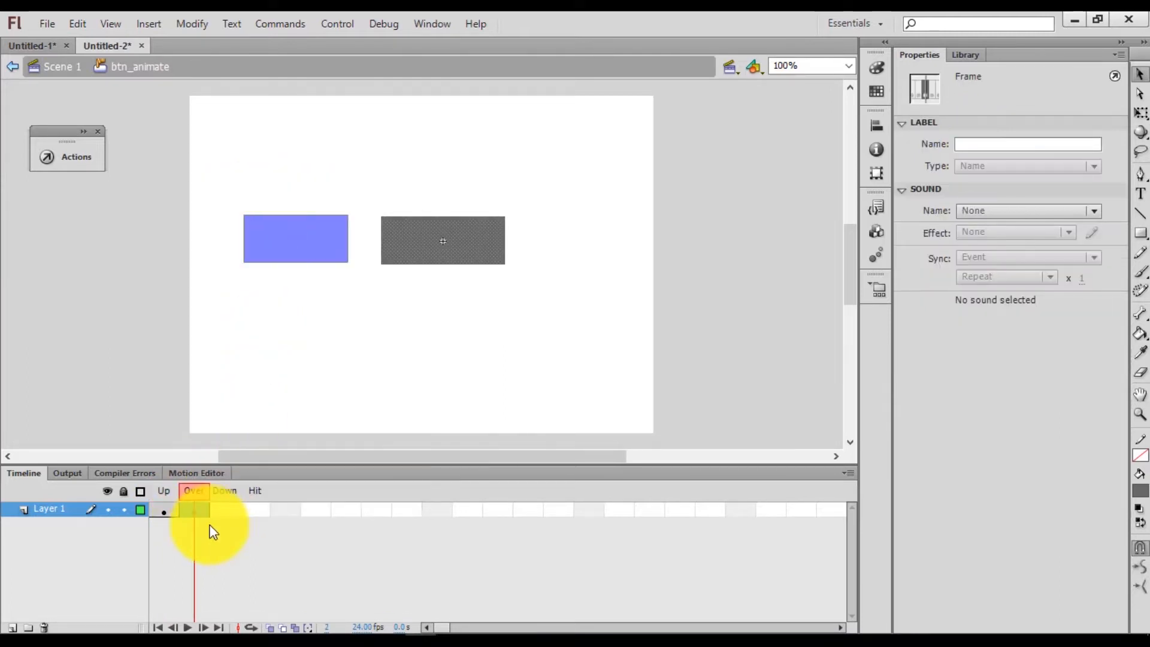
left_click(218, 508)
right_click(218, 508)
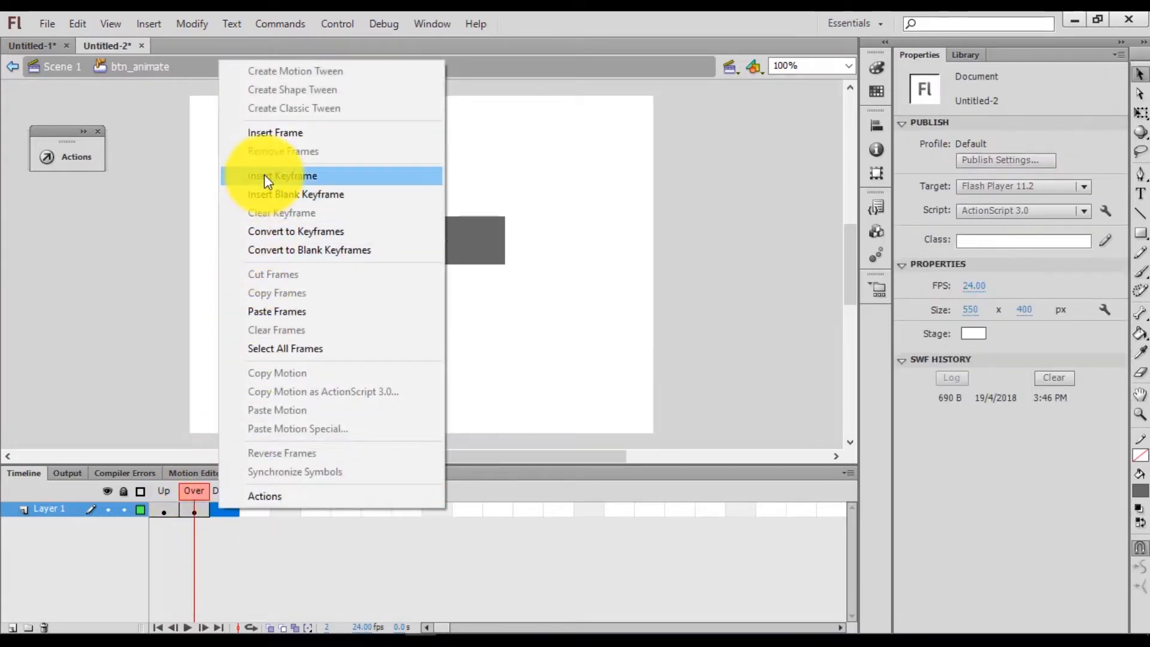
left_click(264, 175)
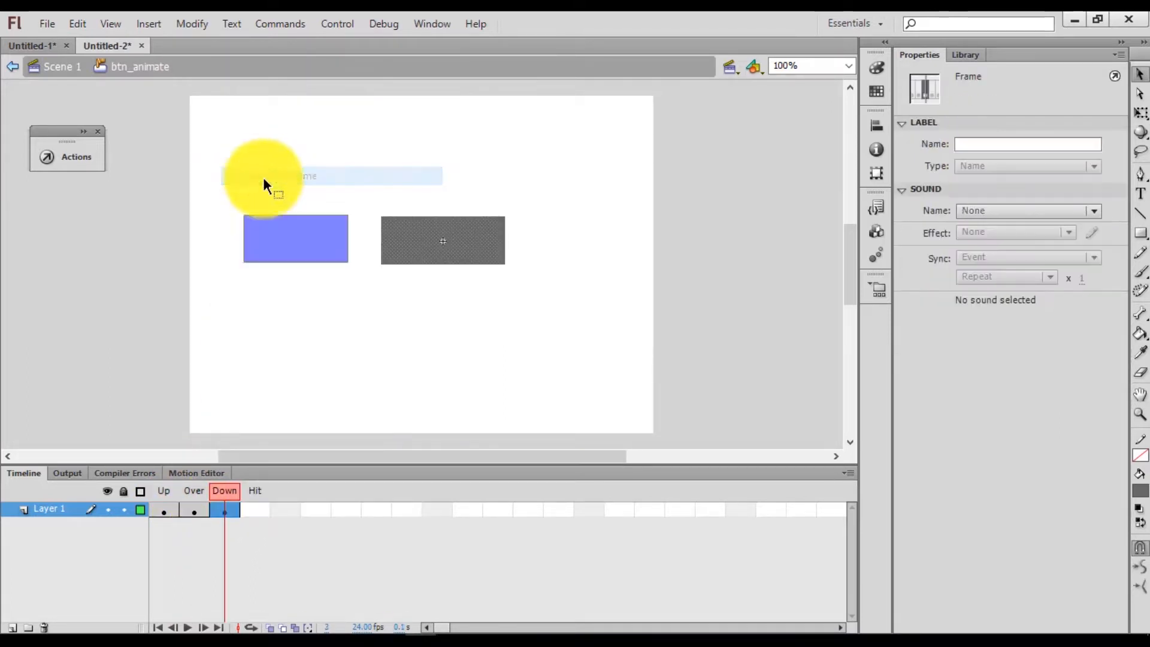
left_click(189, 512)
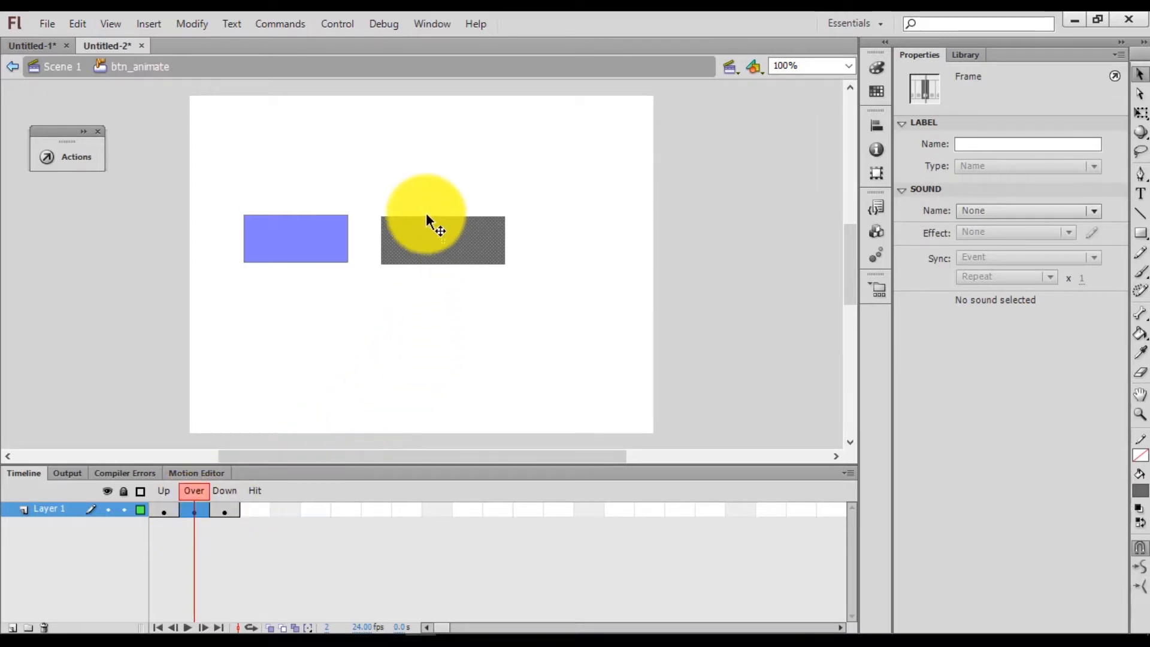
left_click(164, 511)
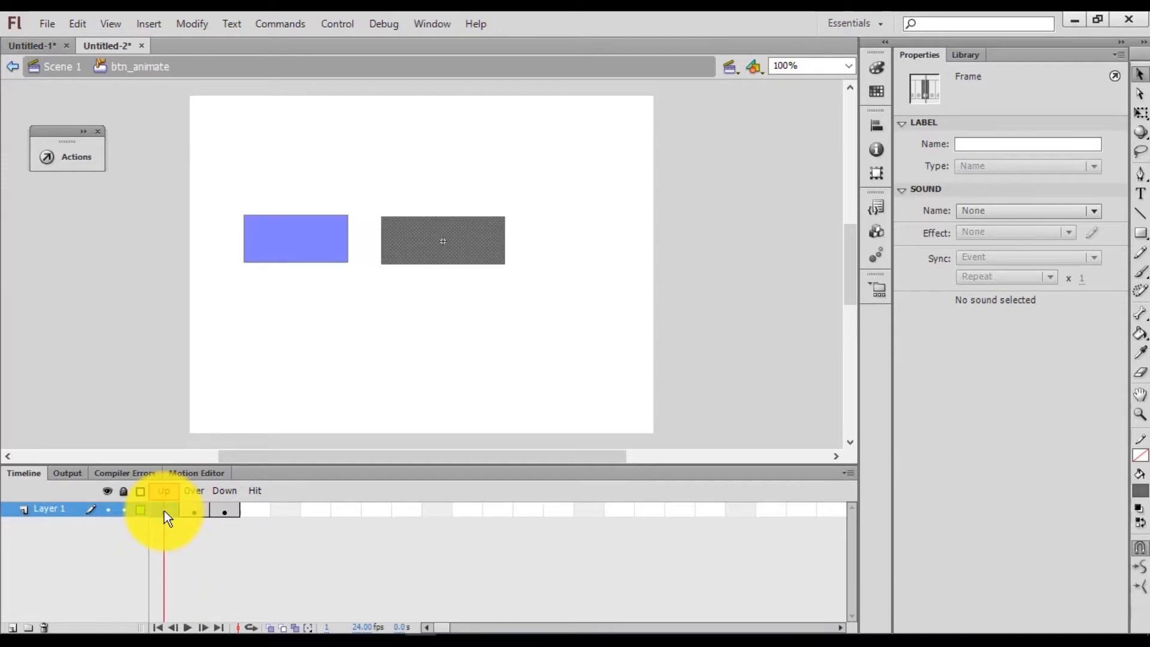
left_click(190, 509)
left_click(173, 509)
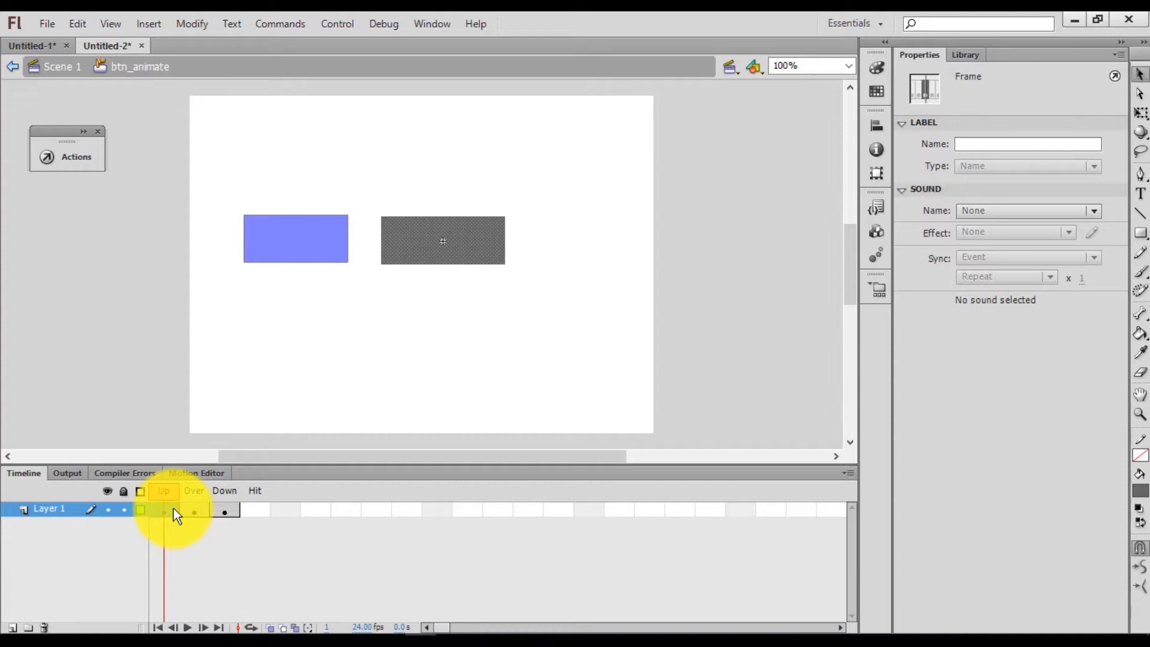
left_click_drag(188, 510, 230, 510)
Move the grey rectangle up about 10 px in the Down state and down about 12 px in the Up state
left_click(225, 510)
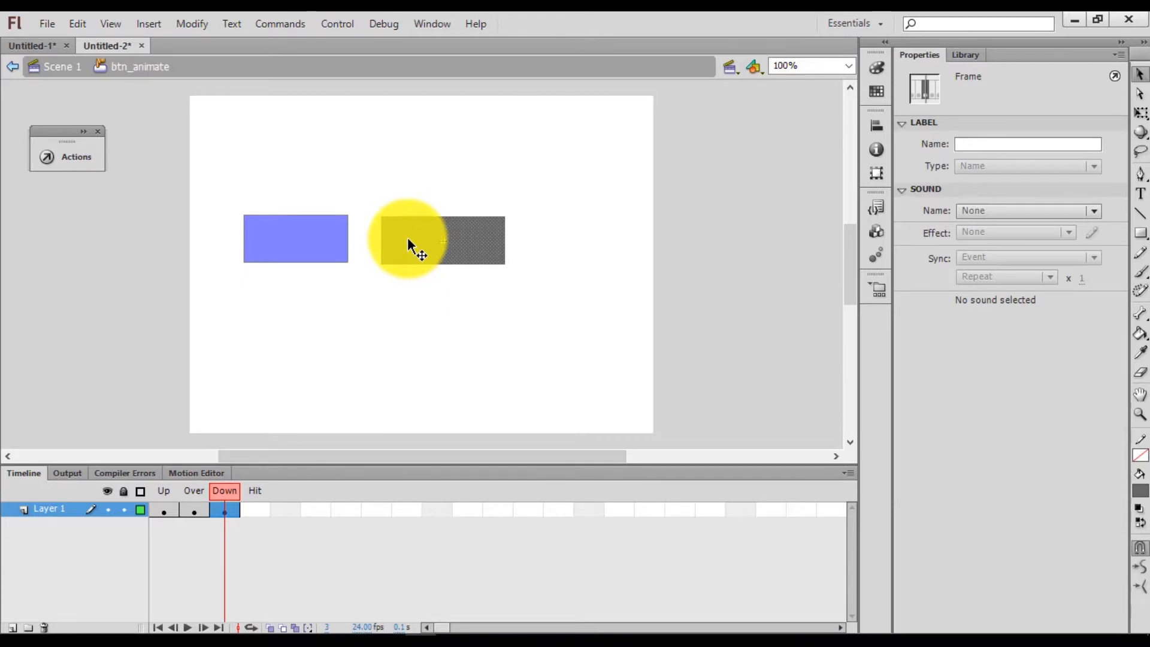
left_click_drag(407, 237, 408, 231)
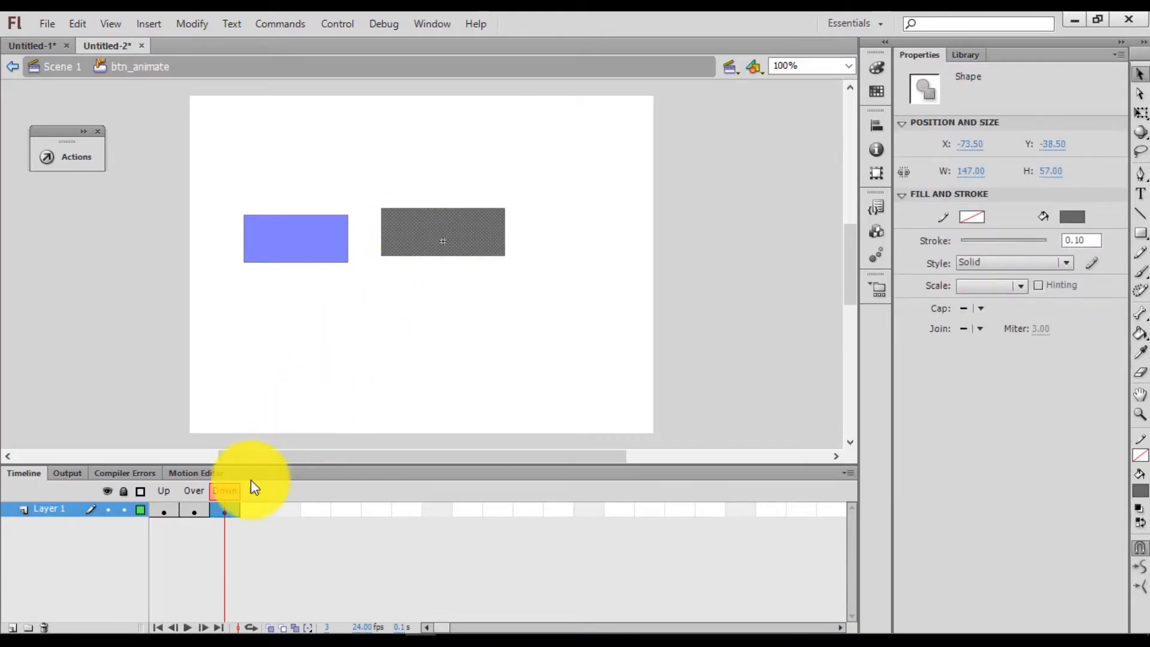
left_click(166, 511)
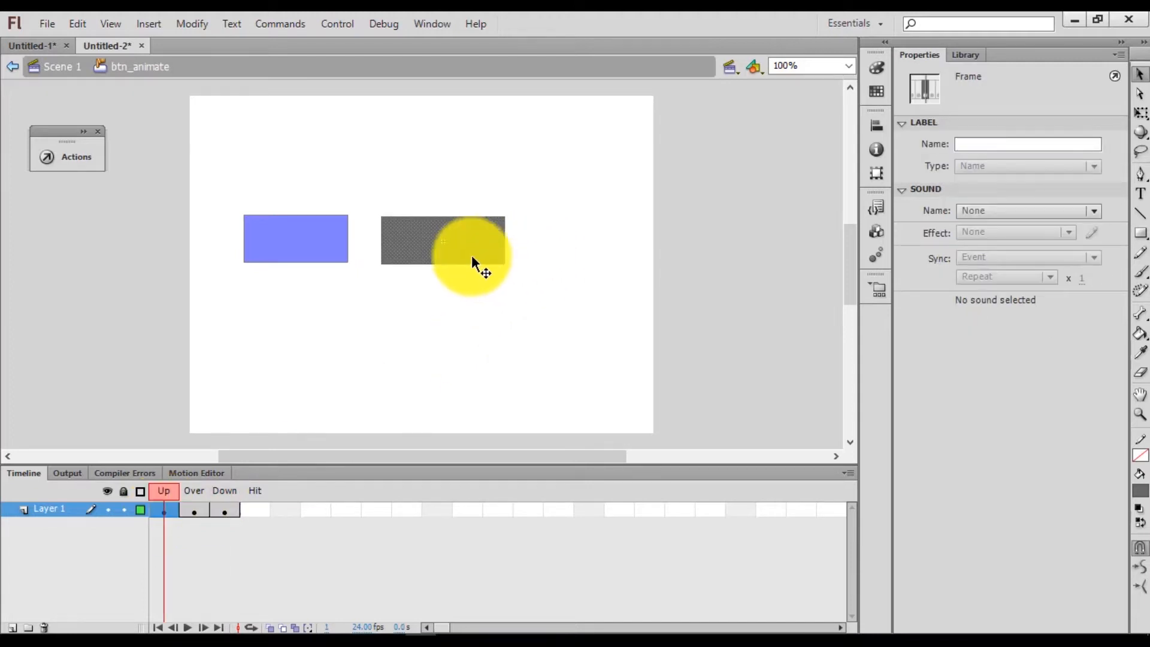
left_click_drag(464, 249, 462, 260)
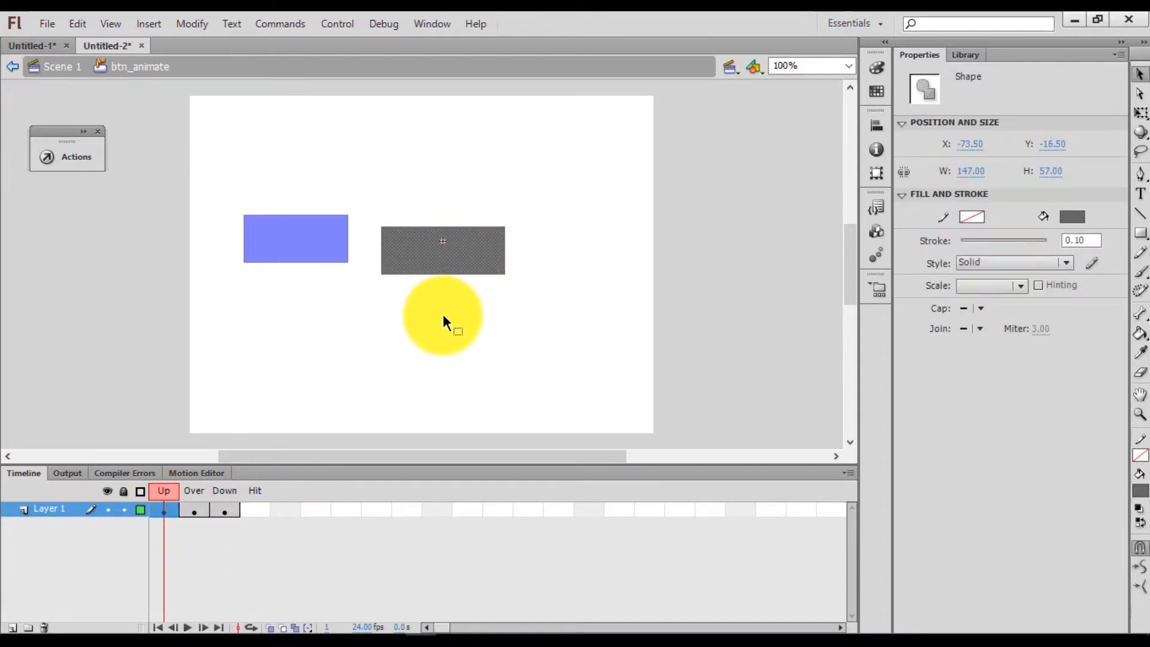
Test the movie, try the grey button's Over and Down states in the preview, and close the preview
left_click(343, 25)
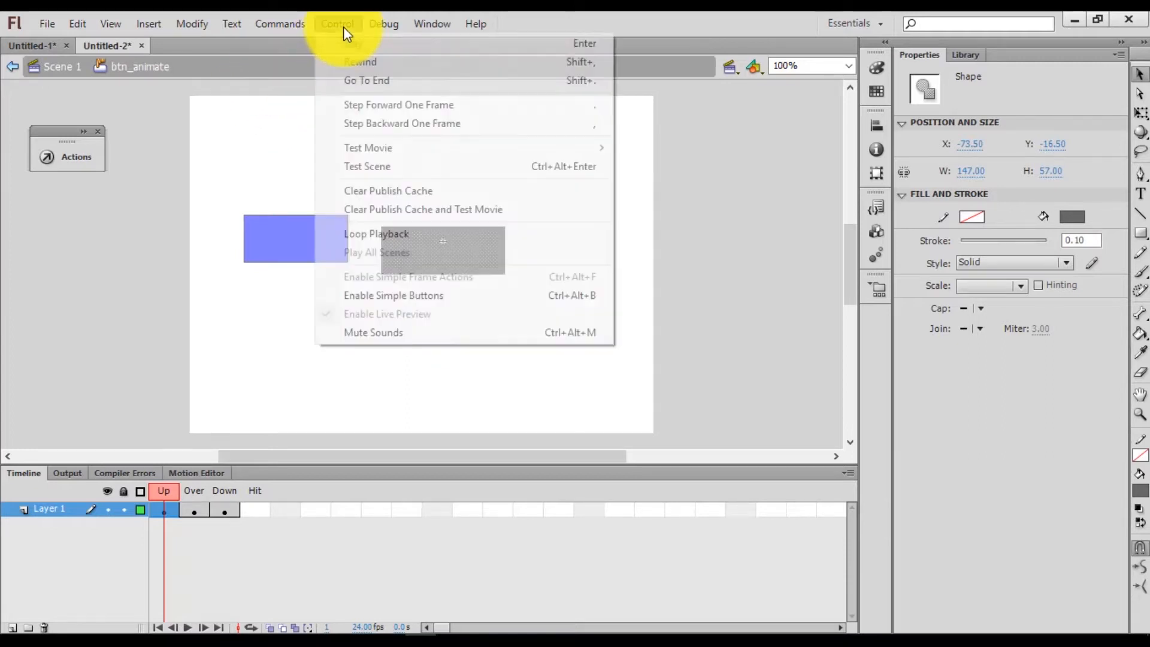
mouse_move(470, 149)
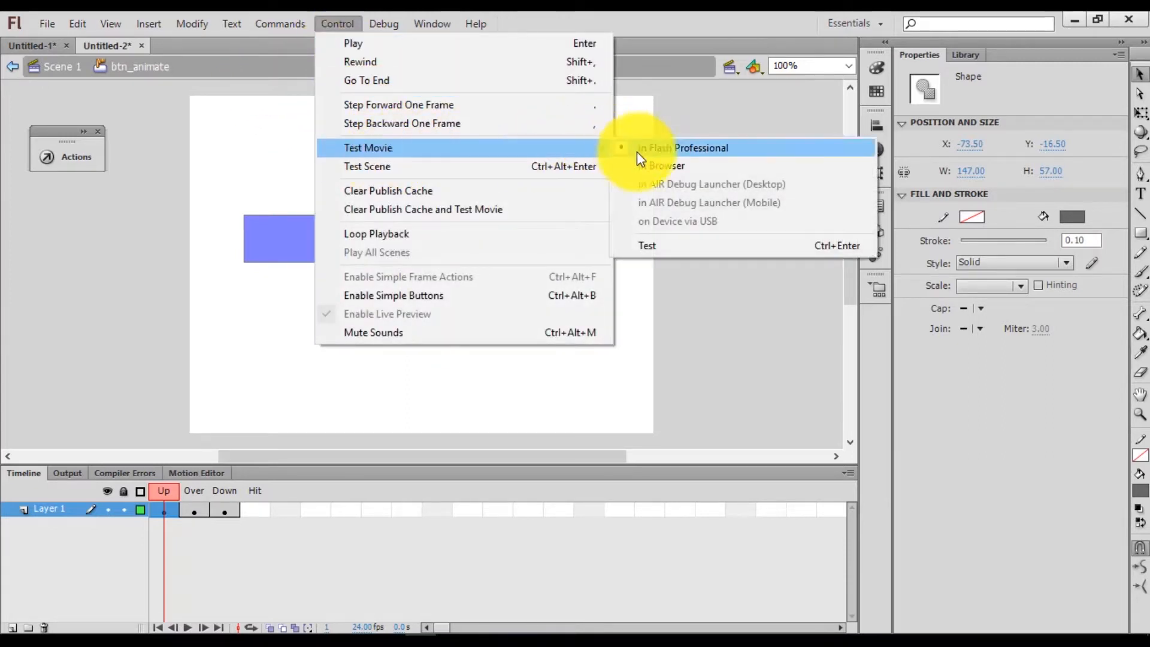
left_click(649, 245)
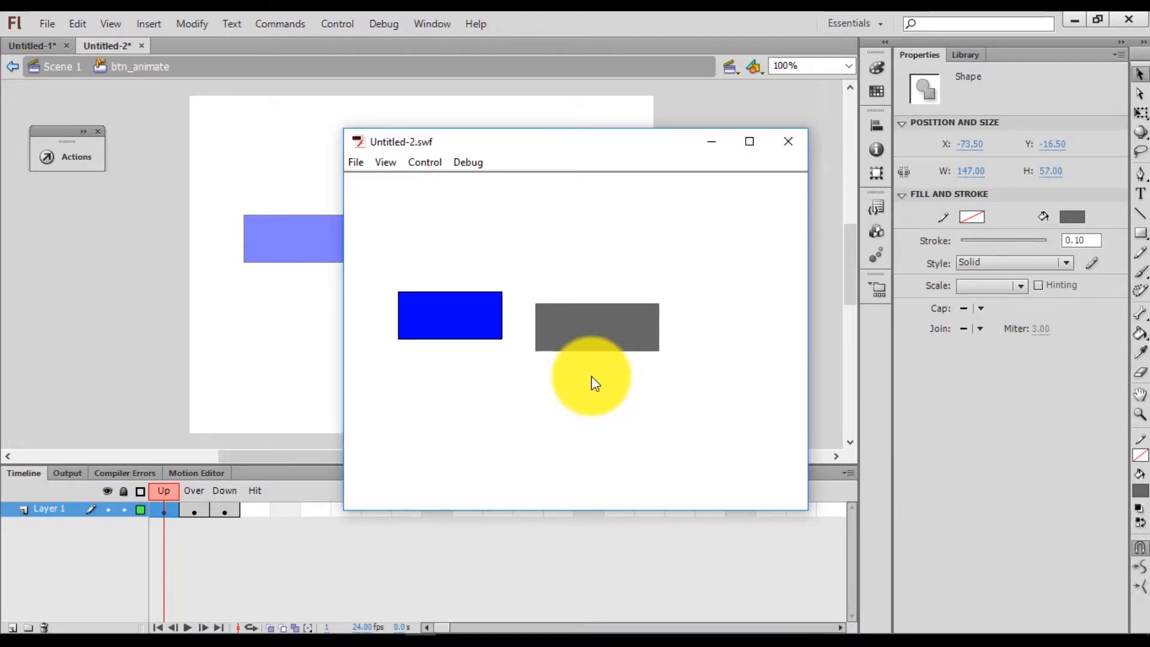
left_click(581, 339)
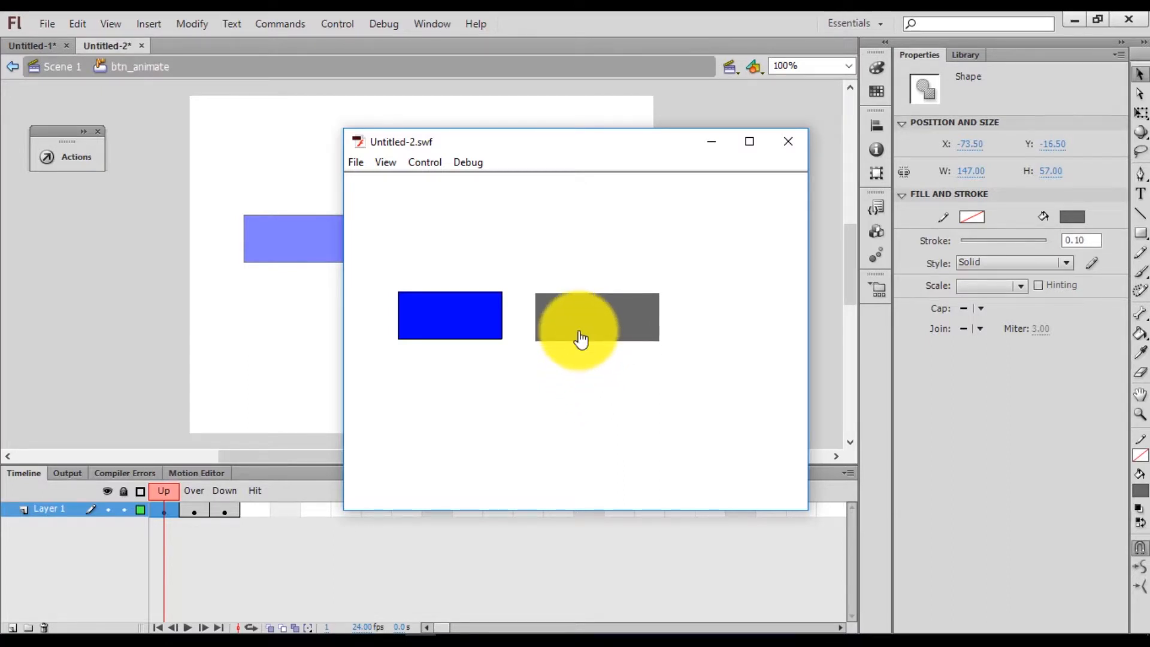
left_click(580, 339)
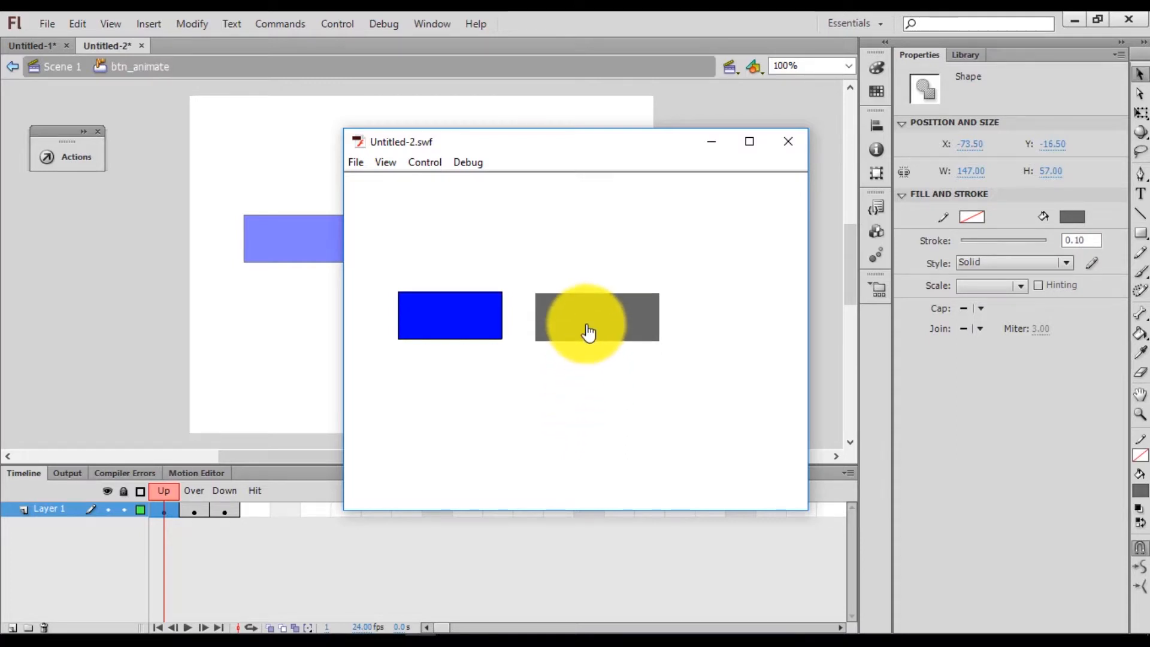
left_click(585, 328)
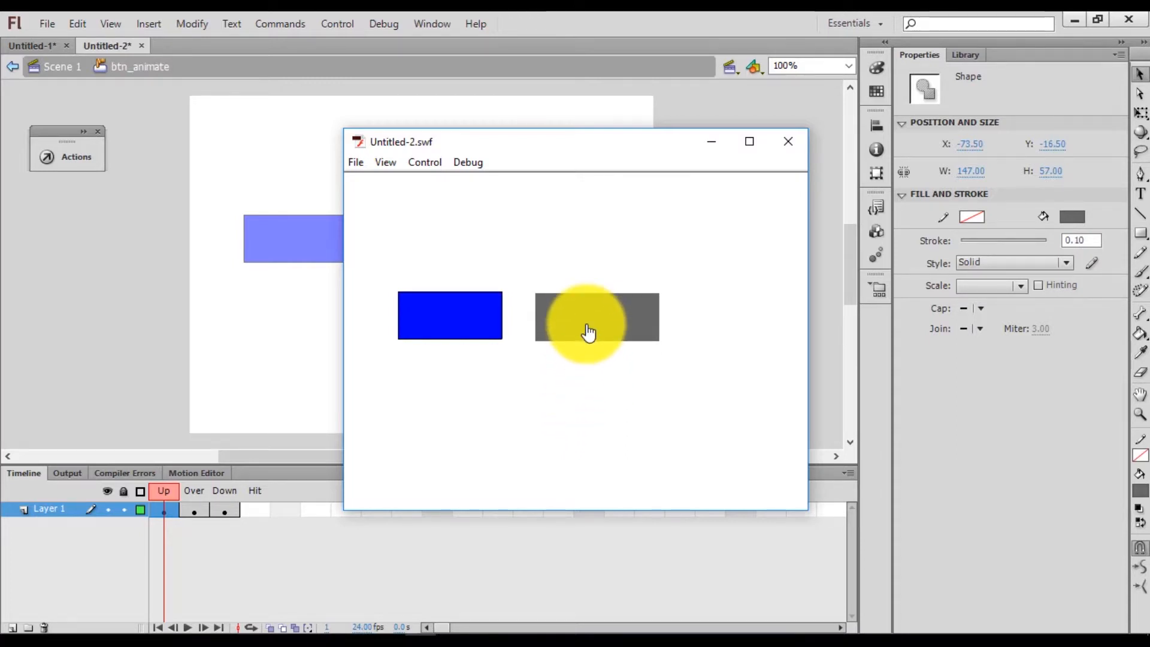
left_click(789, 140)
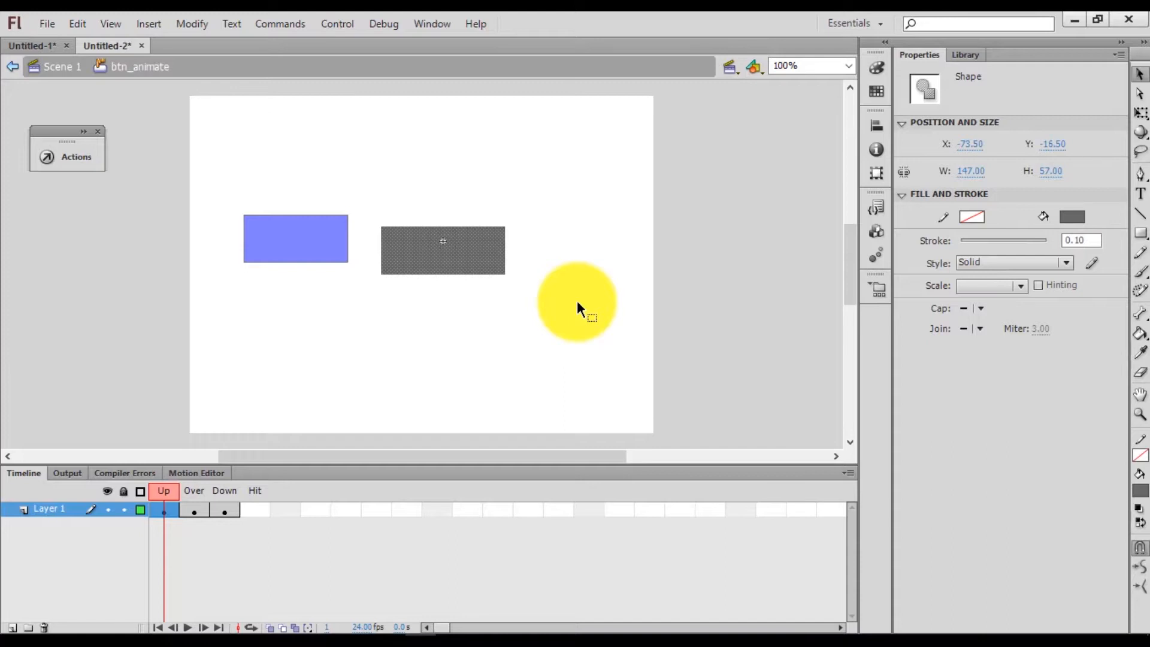
Undo the grey rectangle's position changes in the Up and Down states
key("ctrl+z")
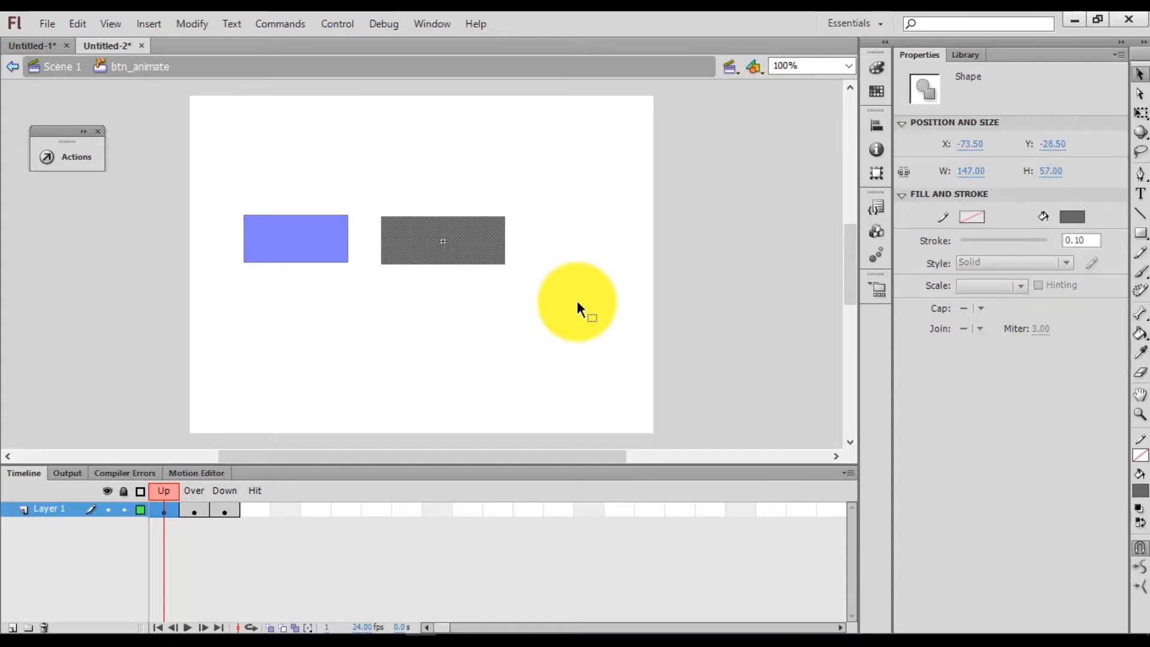
key("ctrl+z")
key("ctrl+y")
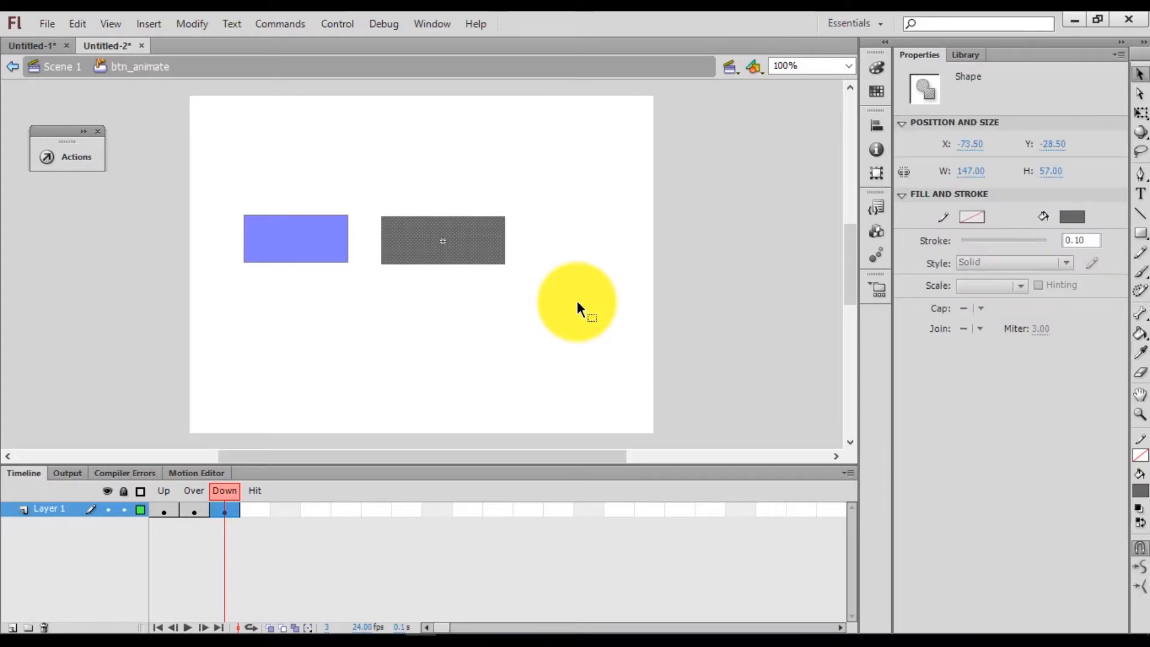
Convert the grey rectangle in the Over state to a movie clip symbol named mov_animate with centre registration
left_click(164, 490)
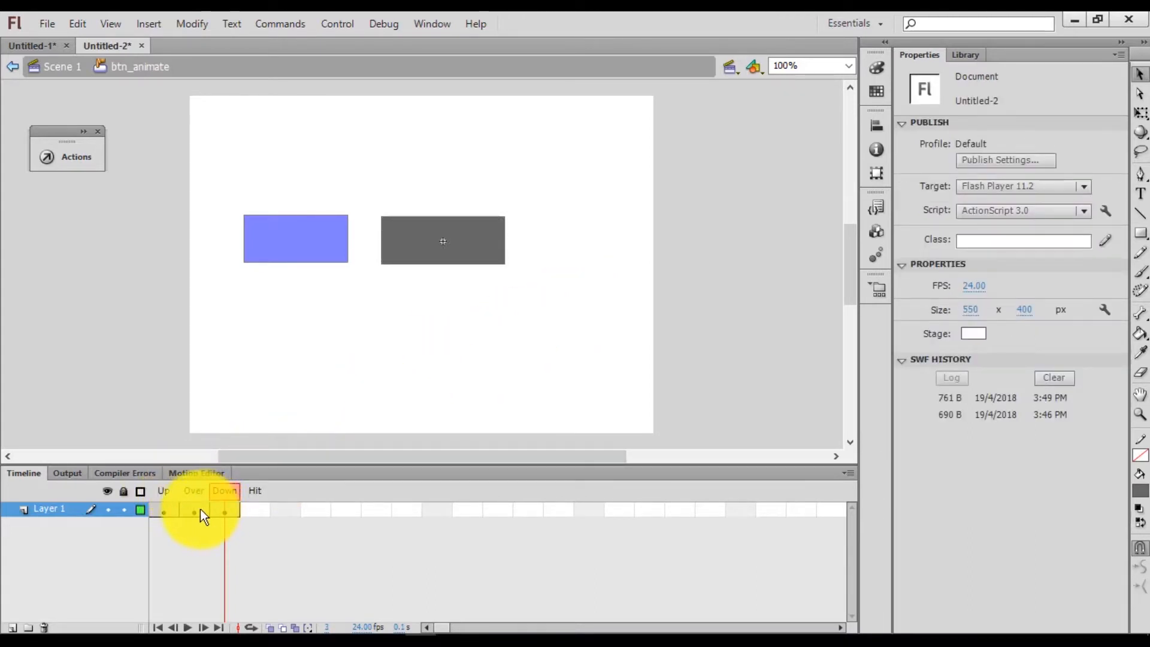
left_click(195, 496)
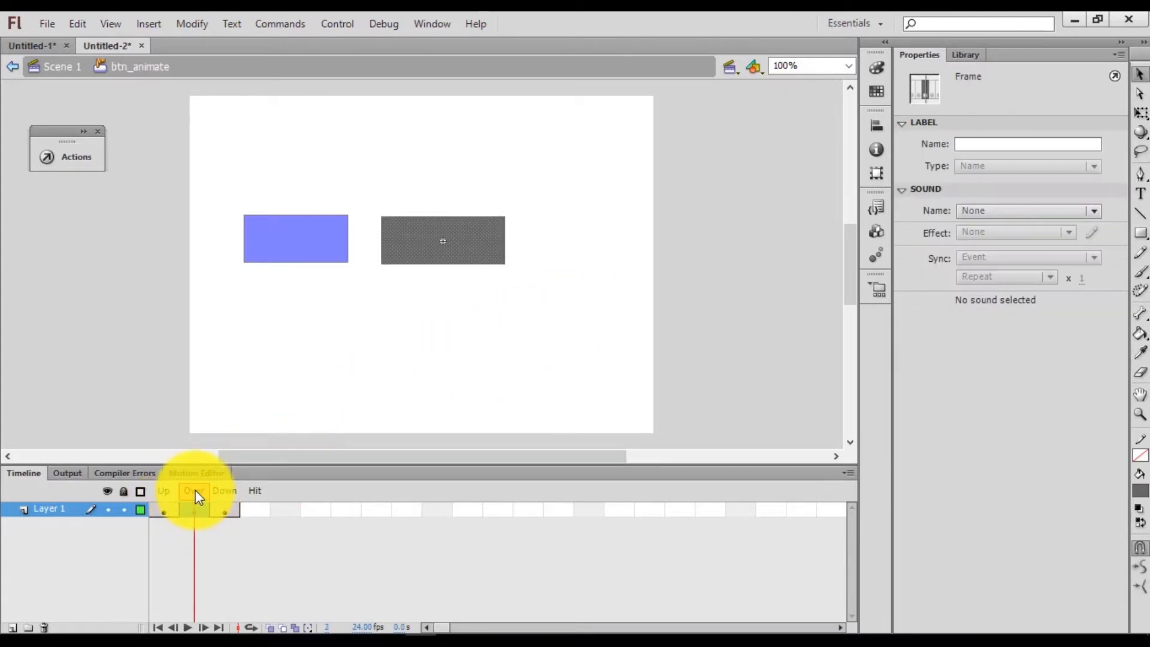
right_click(481, 244)
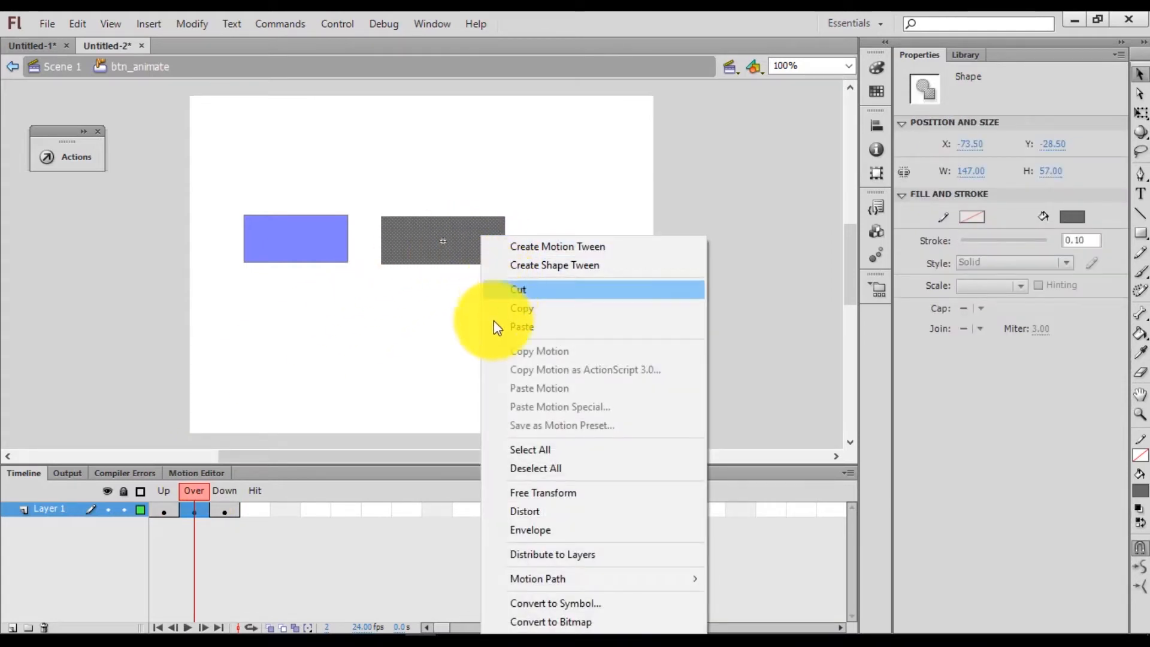
left_click(530, 604)
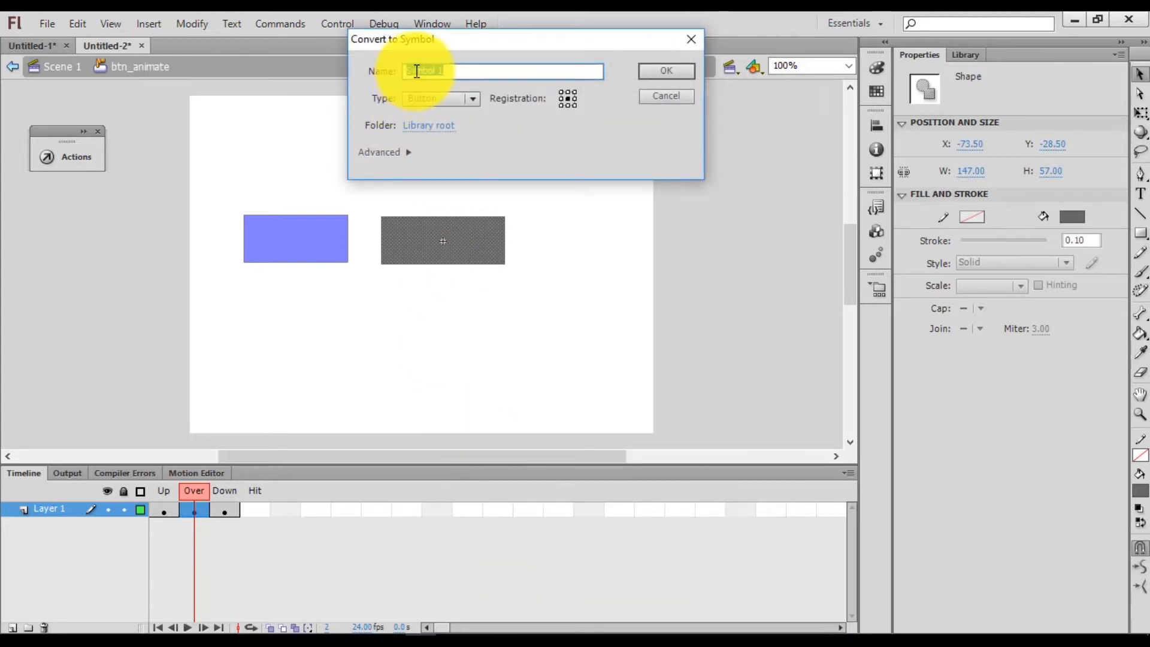
type("mc")
type("_")
type("anim")
type("ate")
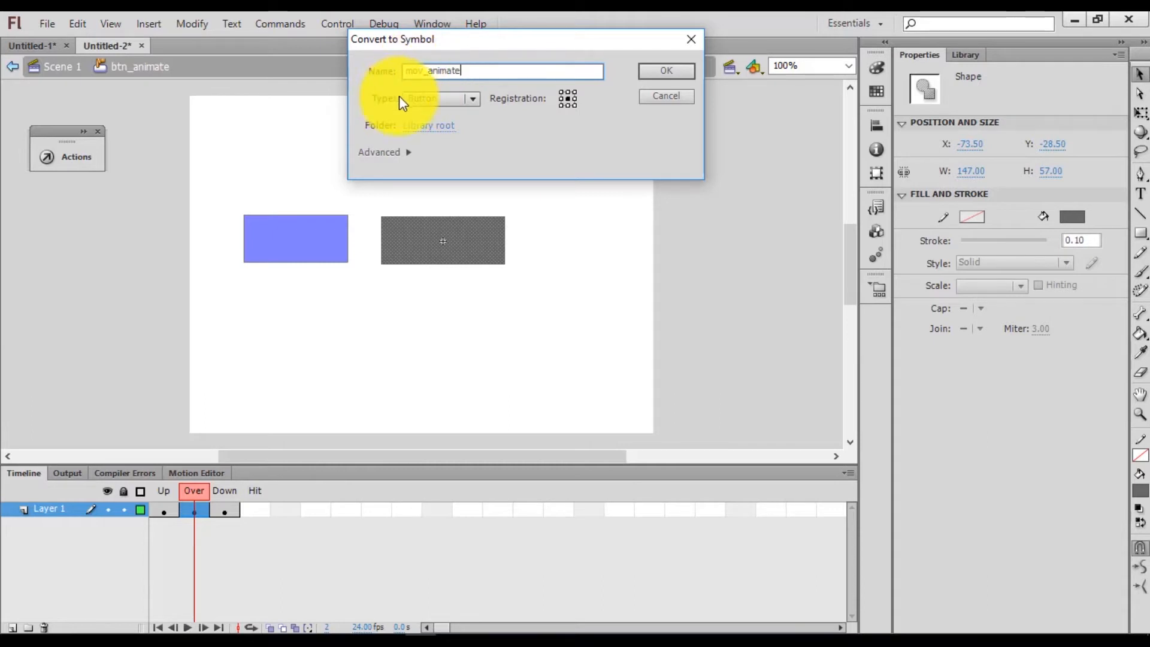
left_click(422, 99)
left_click(423, 112)
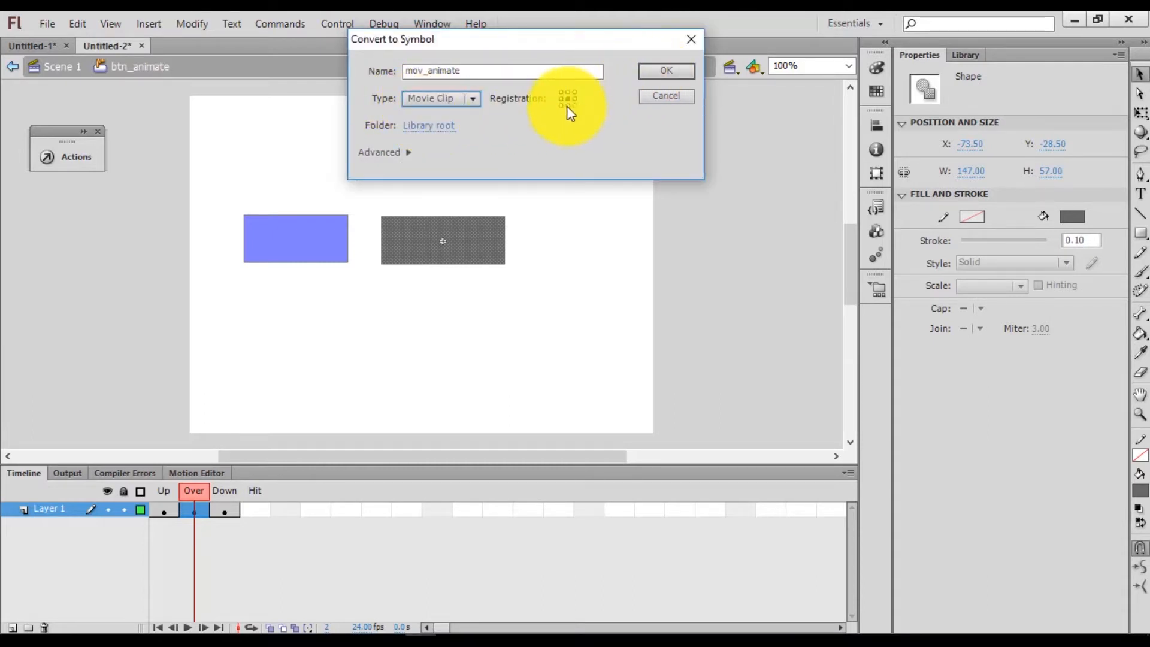
left_click(655, 72)
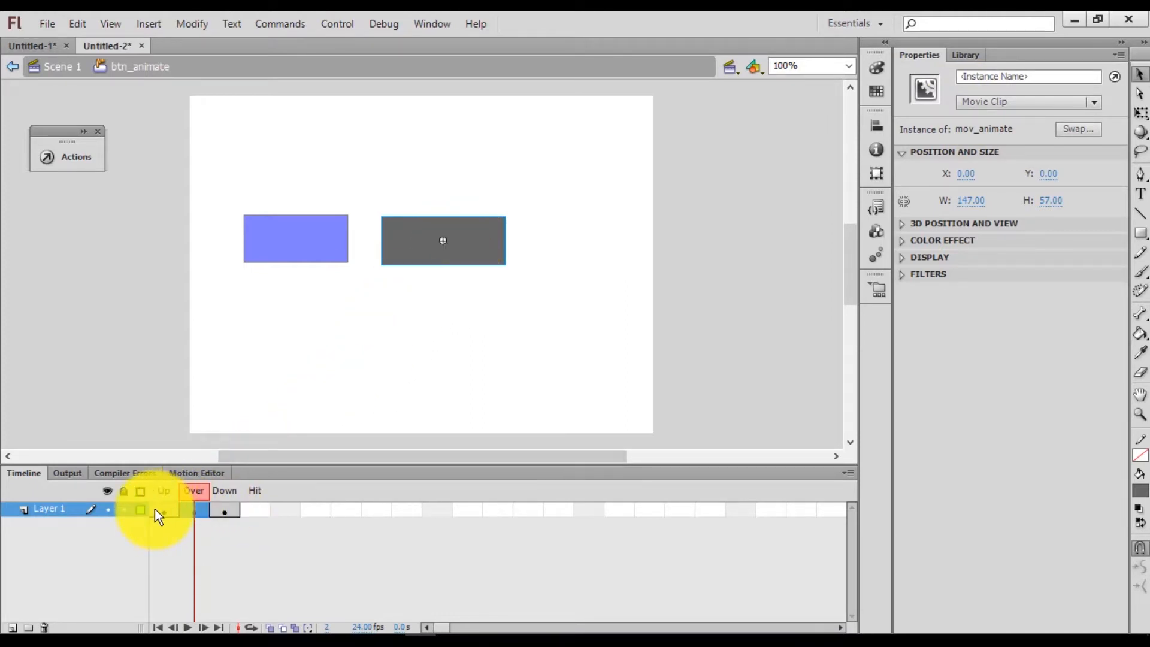
Open the Over state's mov_animate movie clip for editing and insert a keyframe at frame 10
left_click(154, 491)
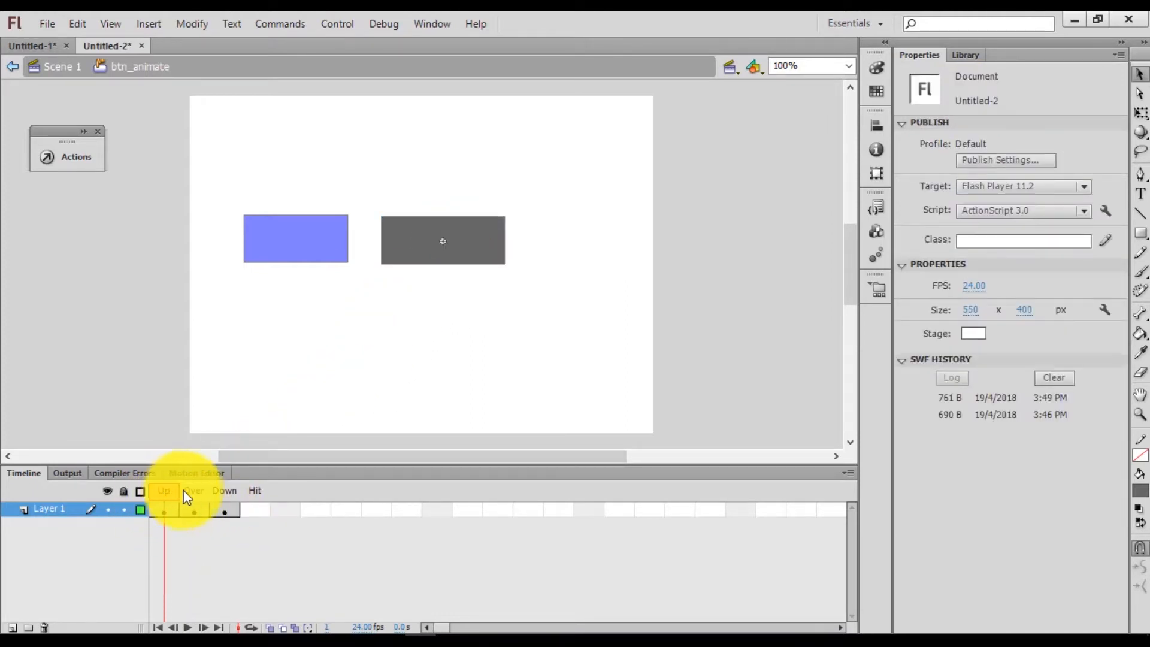
left_click(225, 492)
left_click(198, 491)
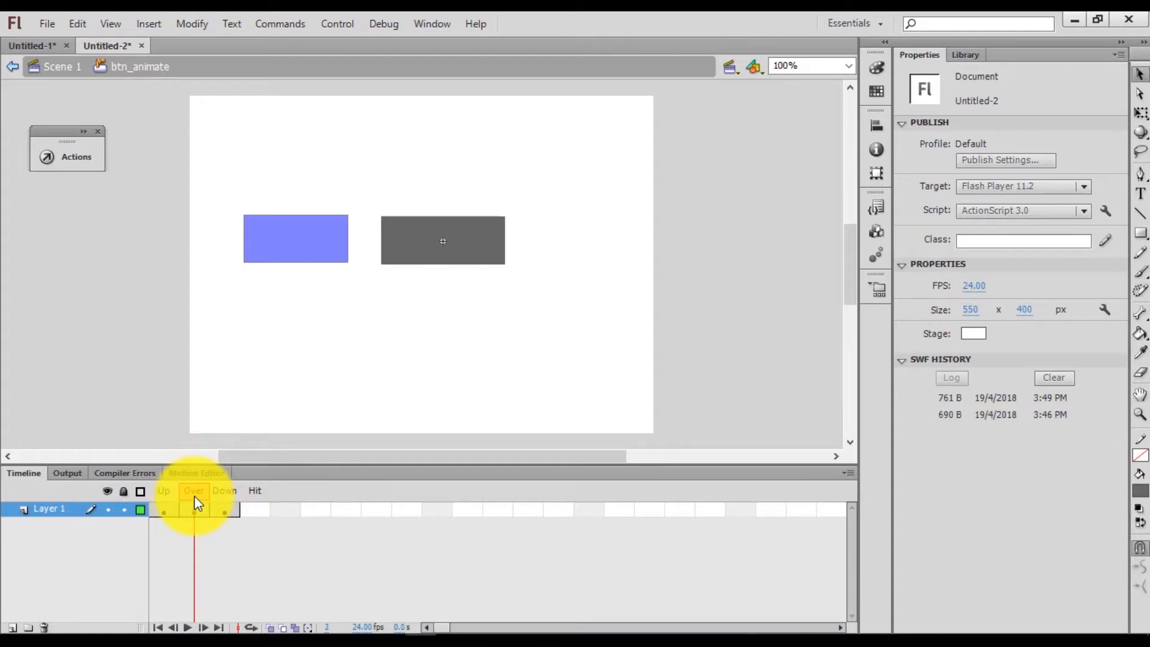
left_click(473, 261)
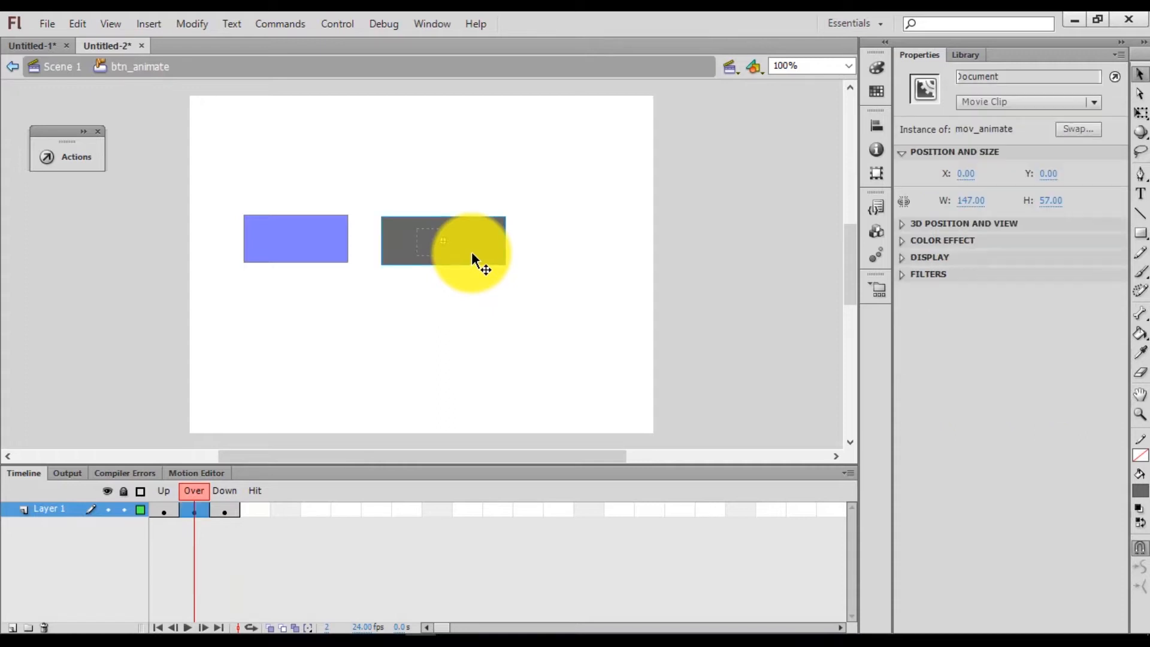
double_click(473, 261)
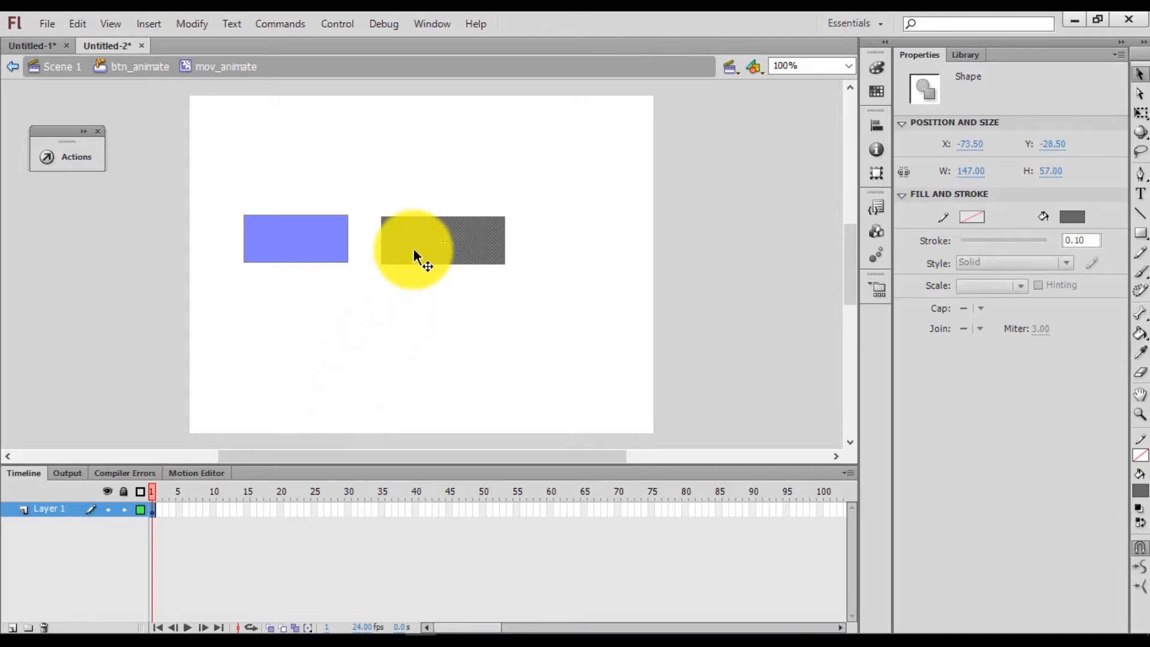
right_click(213, 511)
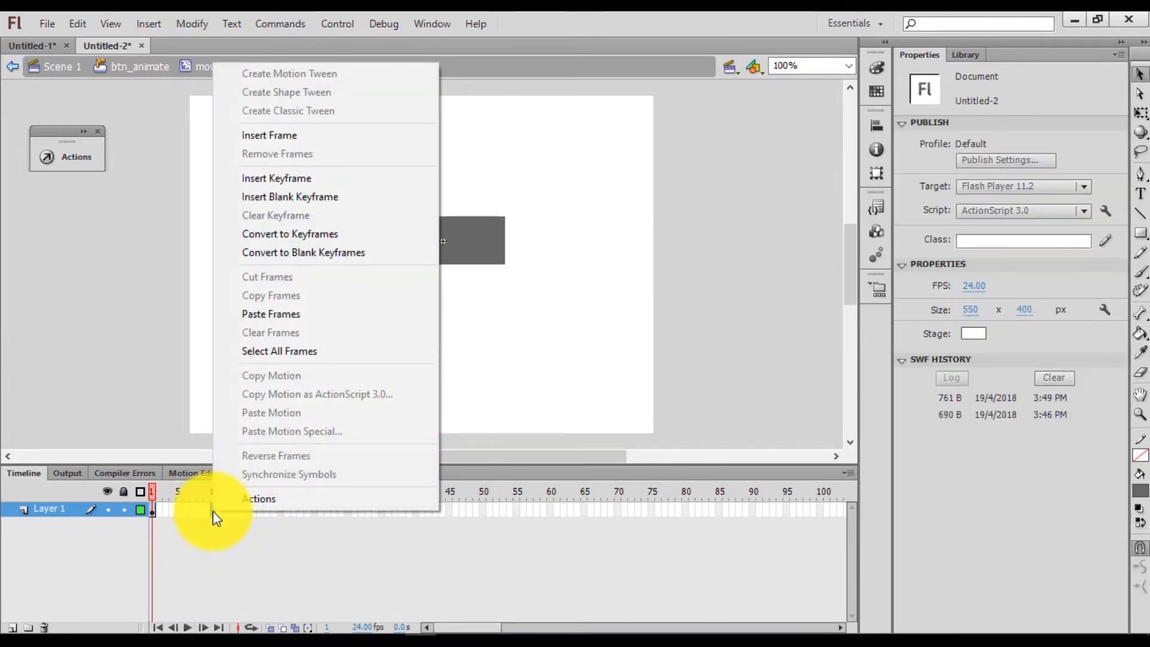
left_click(303, 178)
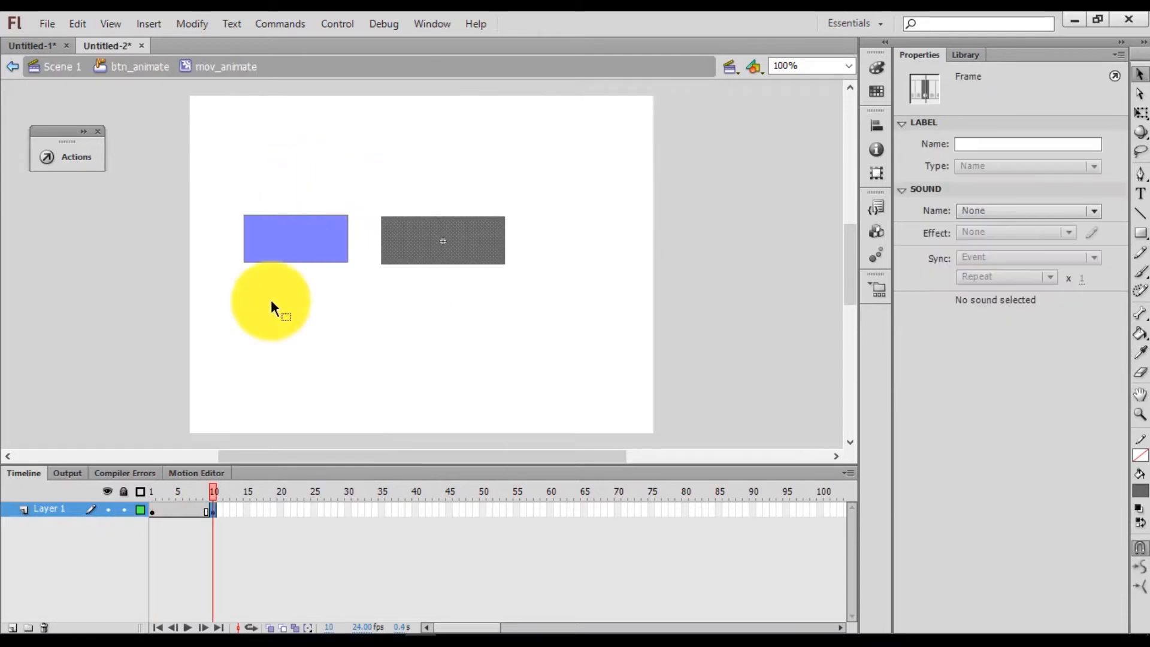
Create a classic tween between frames 1 and 10 of mov_animate and check its start and end keyframes
mouse_move(215, 491)
left_mouse_down()
mouse_move(149, 490)
mouse_move(217, 494)
mouse_move(191, 494)
left_mouse_up()
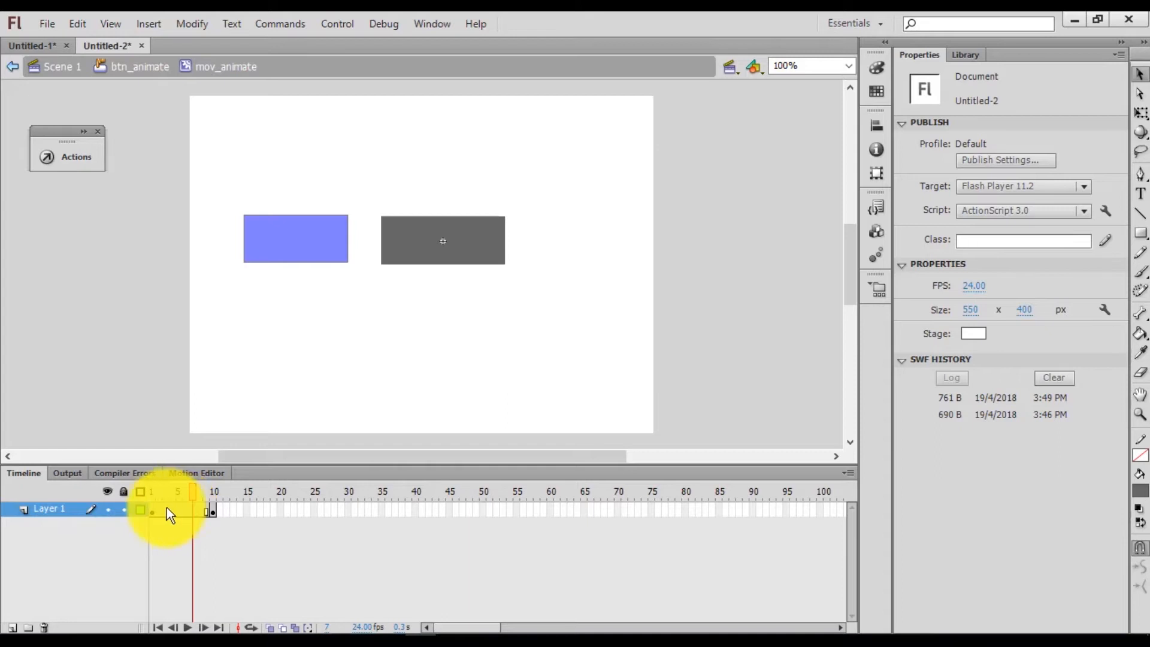
right_click(178, 510)
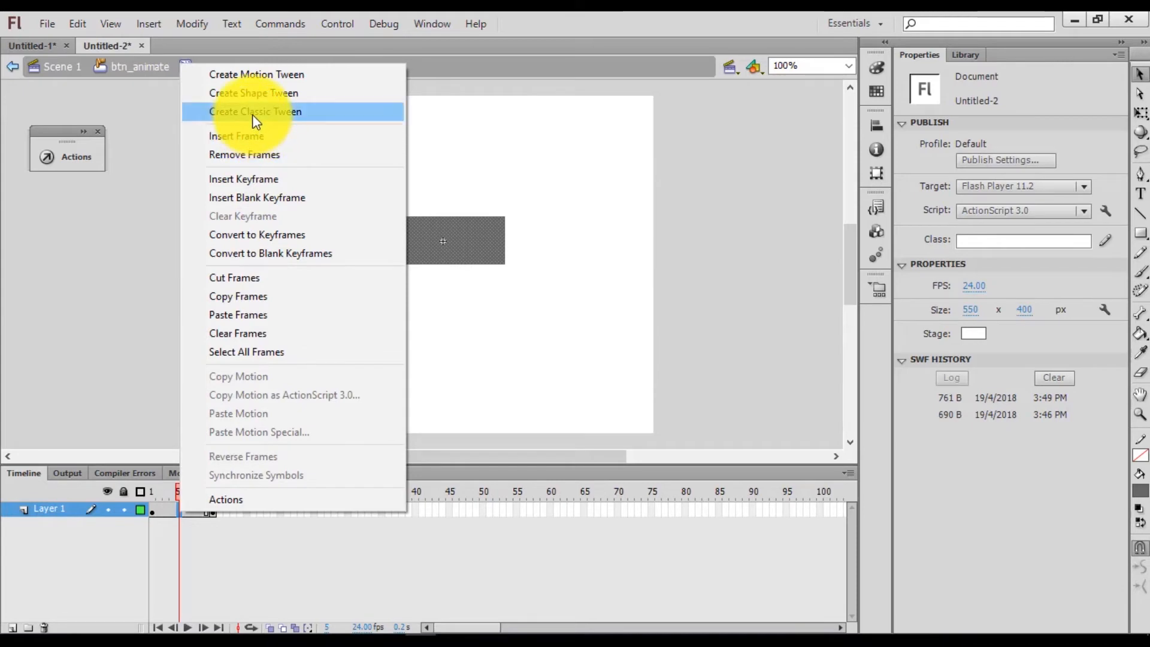
left_click(252, 114)
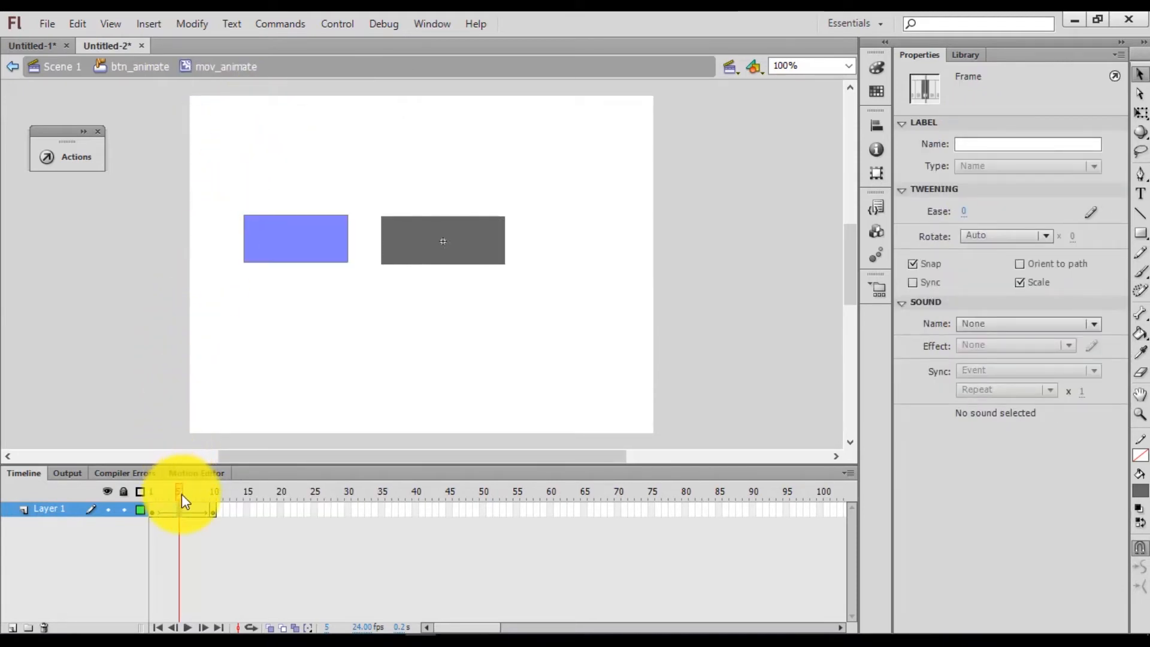
left_click_drag(178, 494, 154, 498)
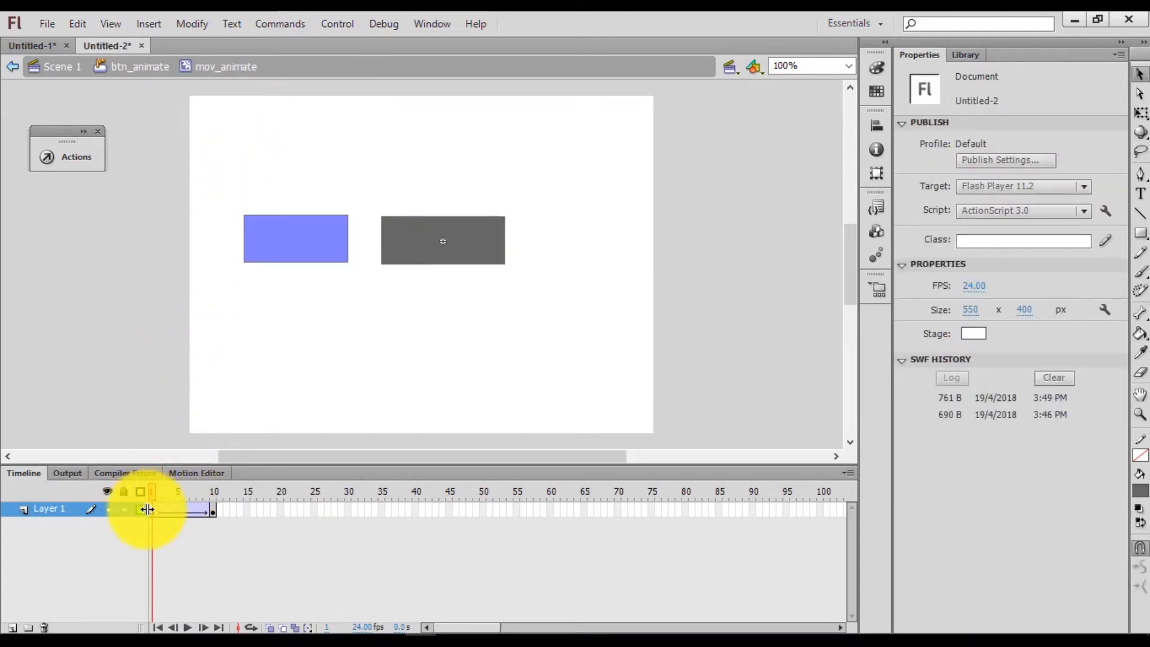
left_click(152, 512)
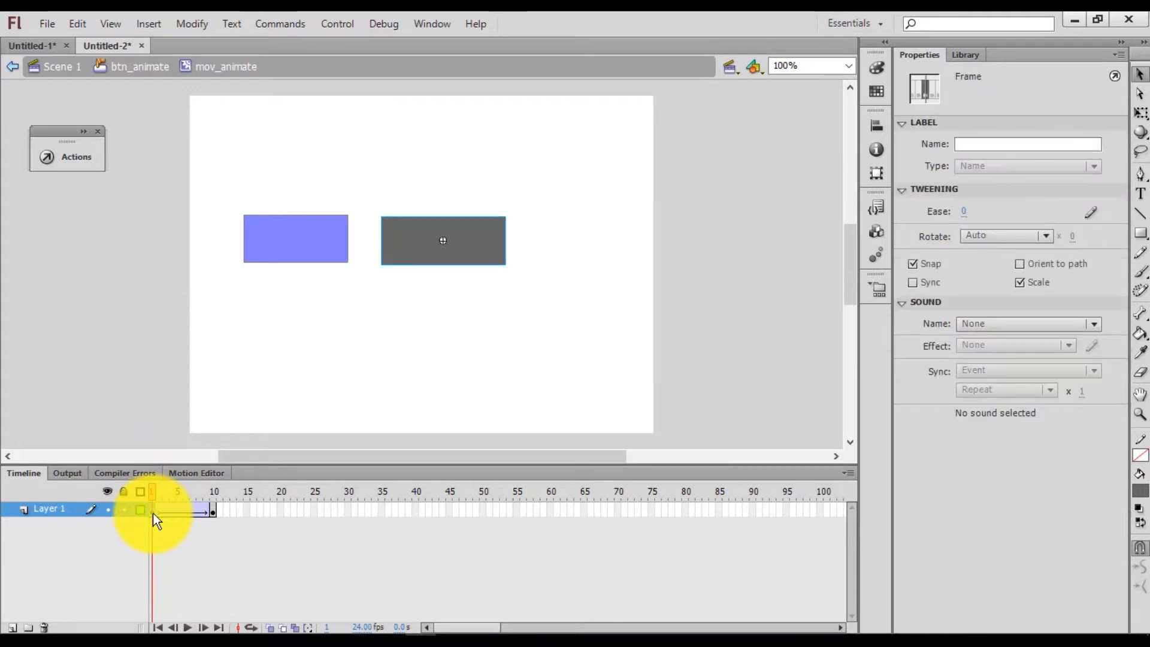
left_click(213, 509)
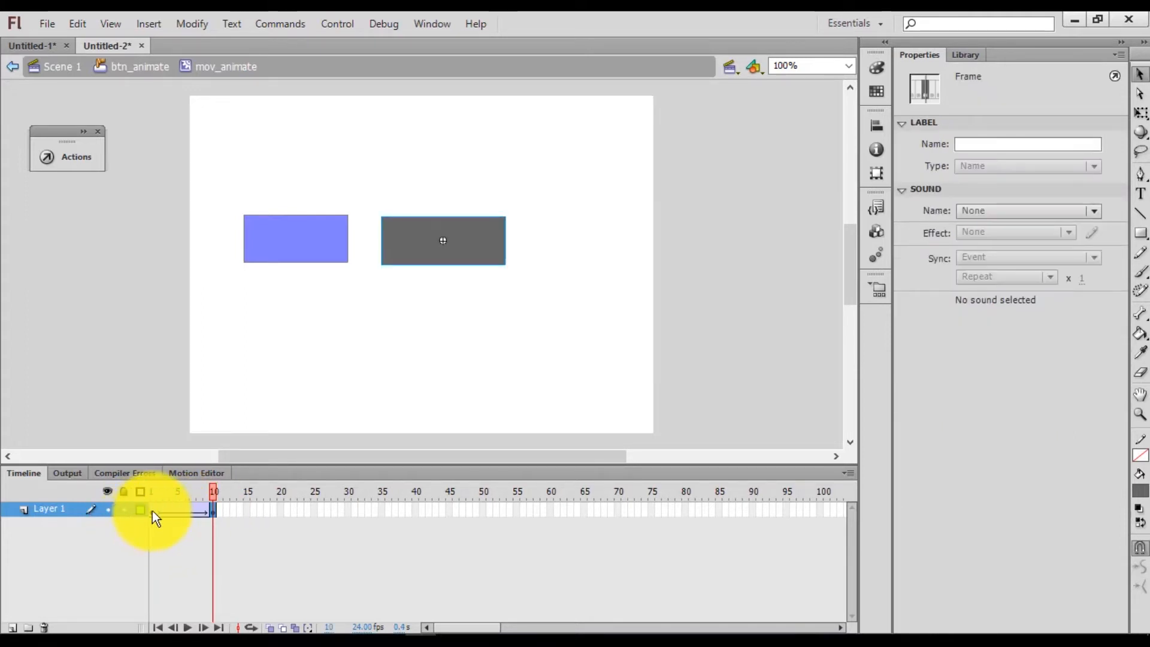
left_click(154, 509)
Scale the grey rectangle at frame 10 down to about 119 × 46 px with Free Transform and scrub through the tween
left_click(213, 507)
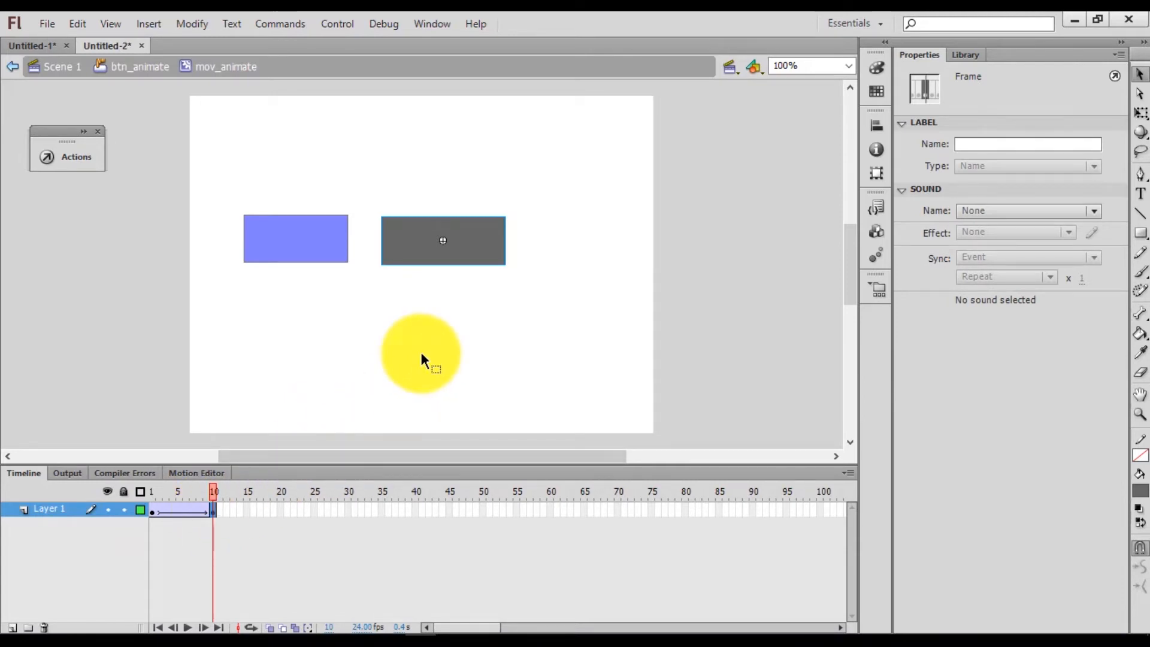
left_click(1141, 112)
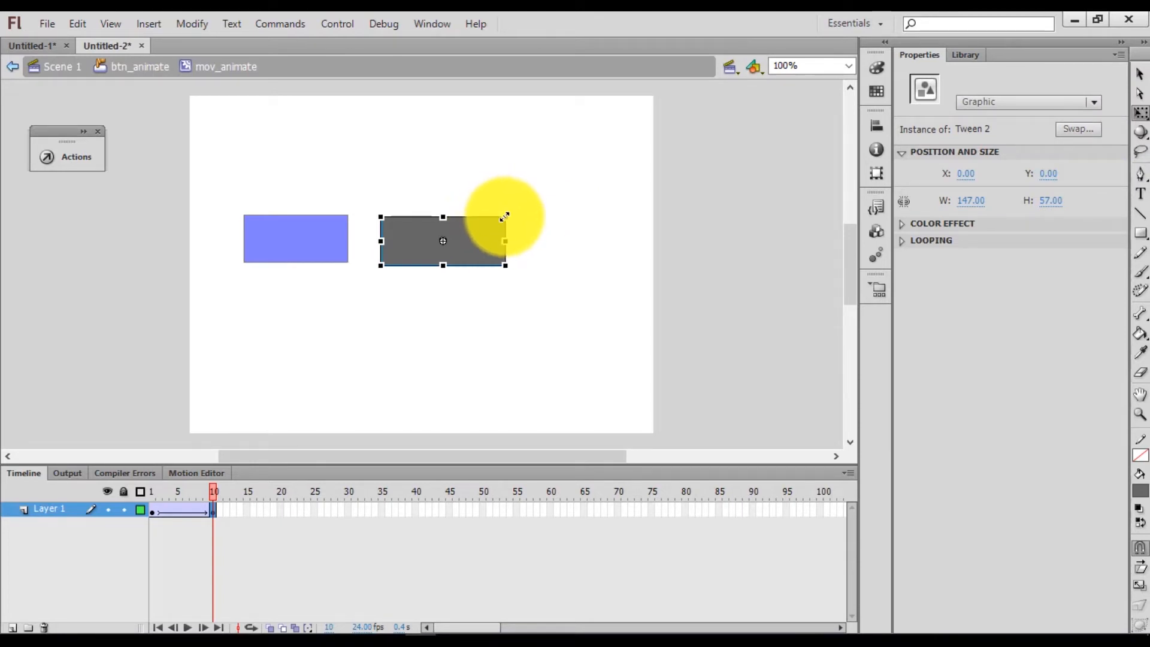
left_click_drag(504, 217, 493, 220)
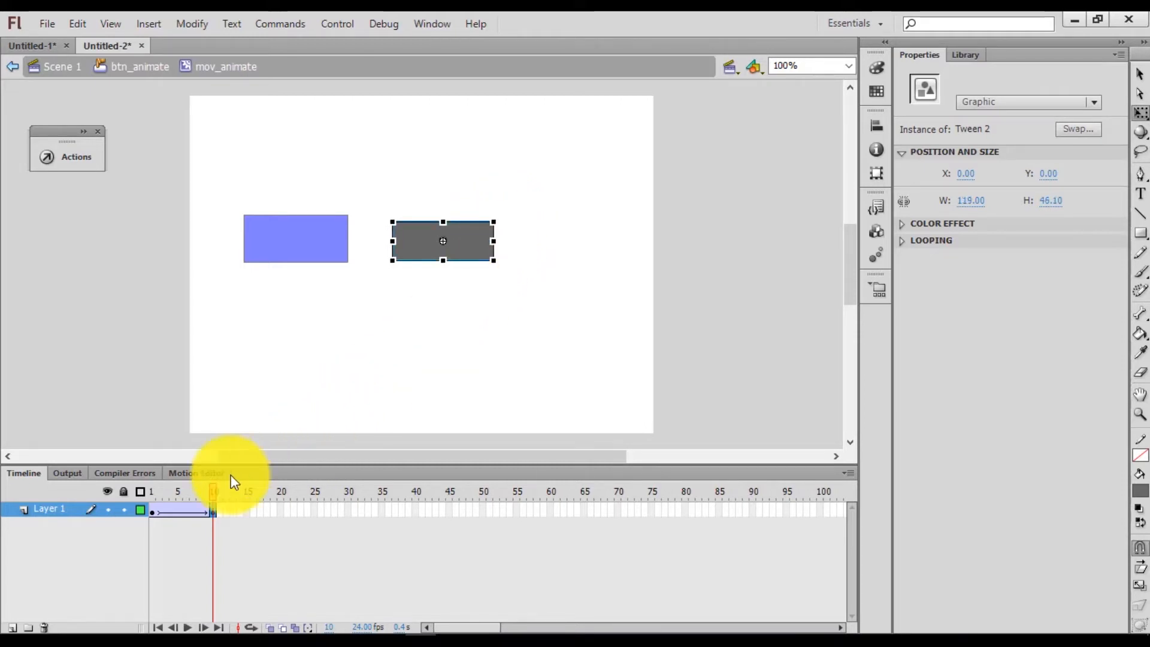
left_click(153, 492)
left_click_drag(154, 492, 171, 515)
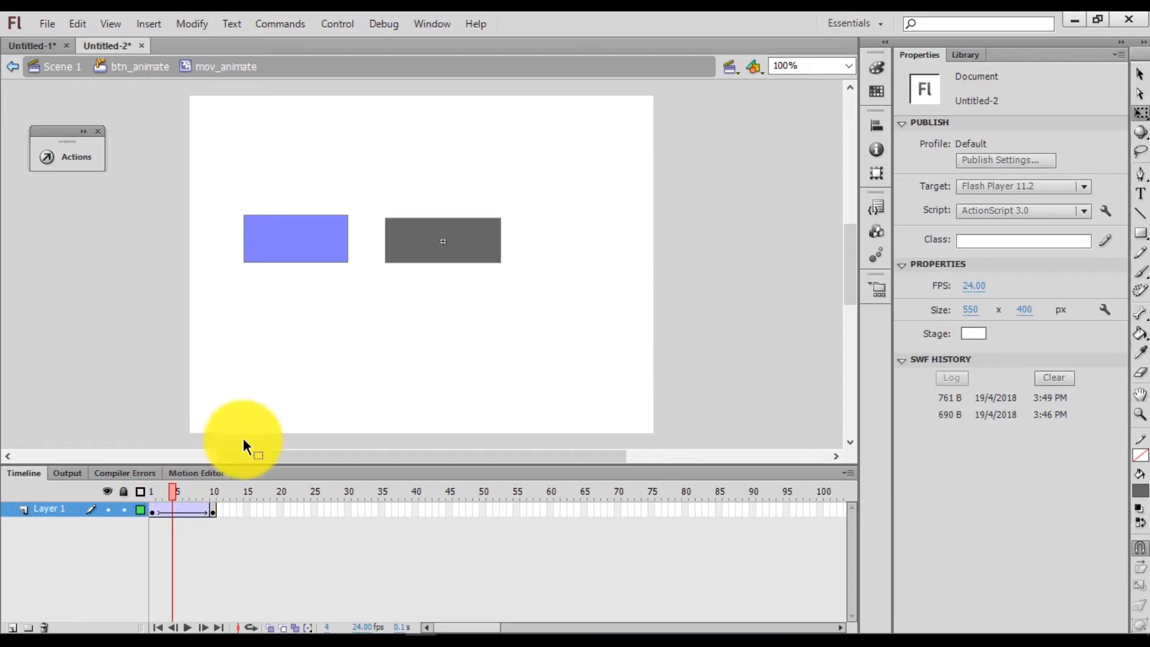
Test the movie, try the grey button's Over animation in the preview, and close the preview
left_click(332, 24)
mouse_move(527, 150)
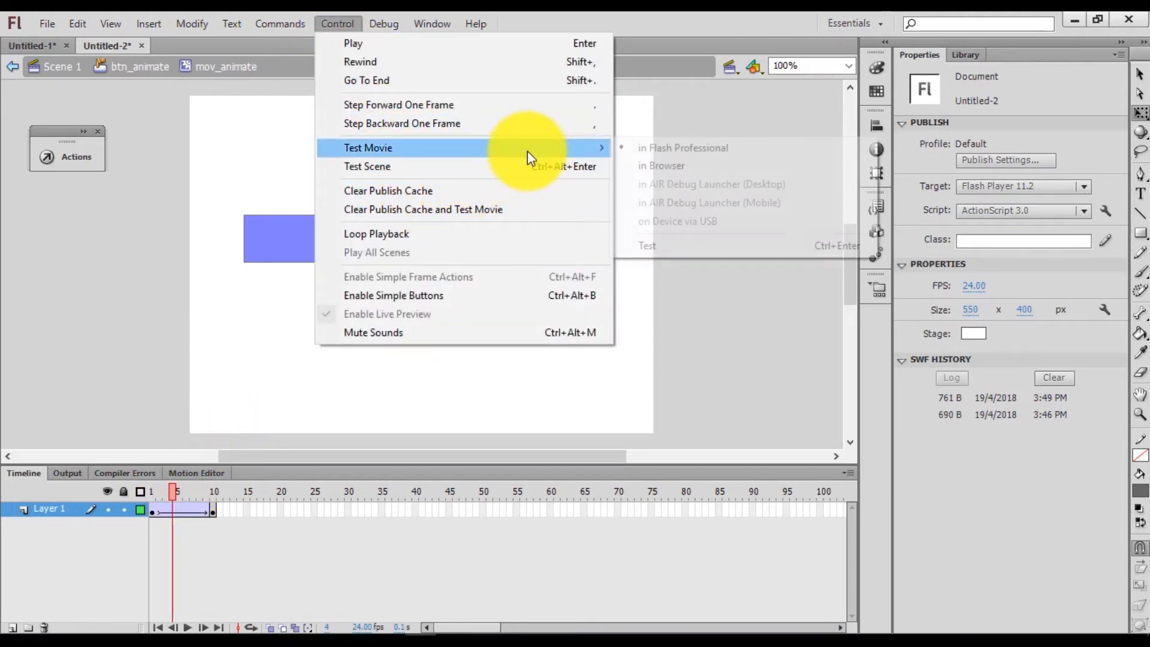
left_click(679, 247)
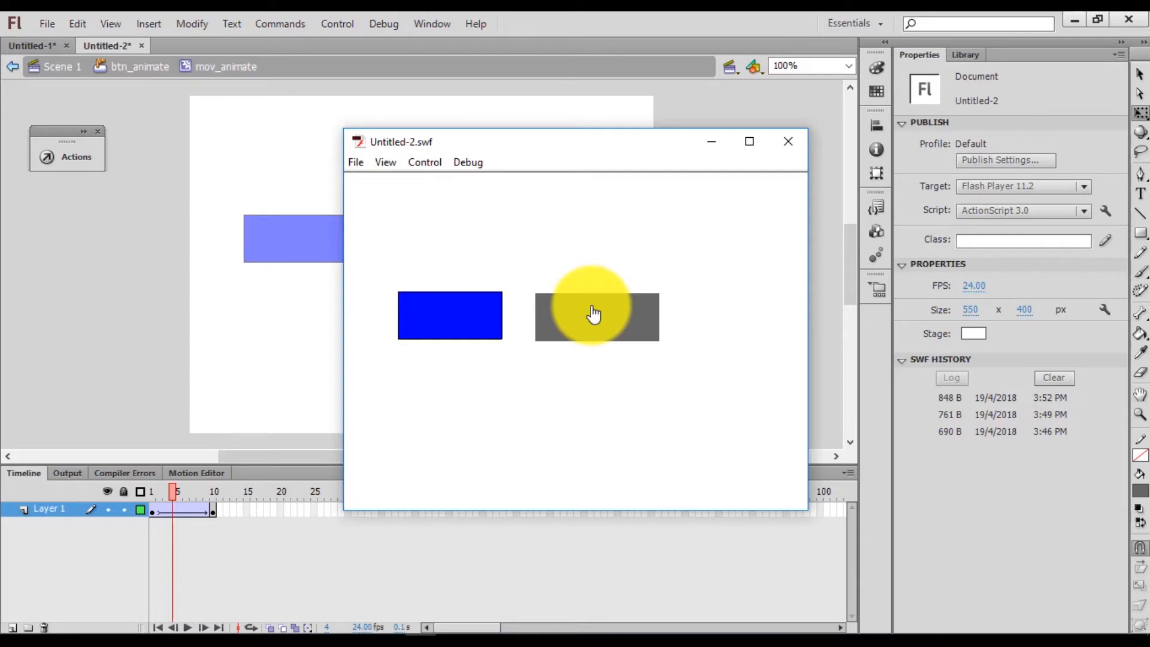
left_click(785, 141)
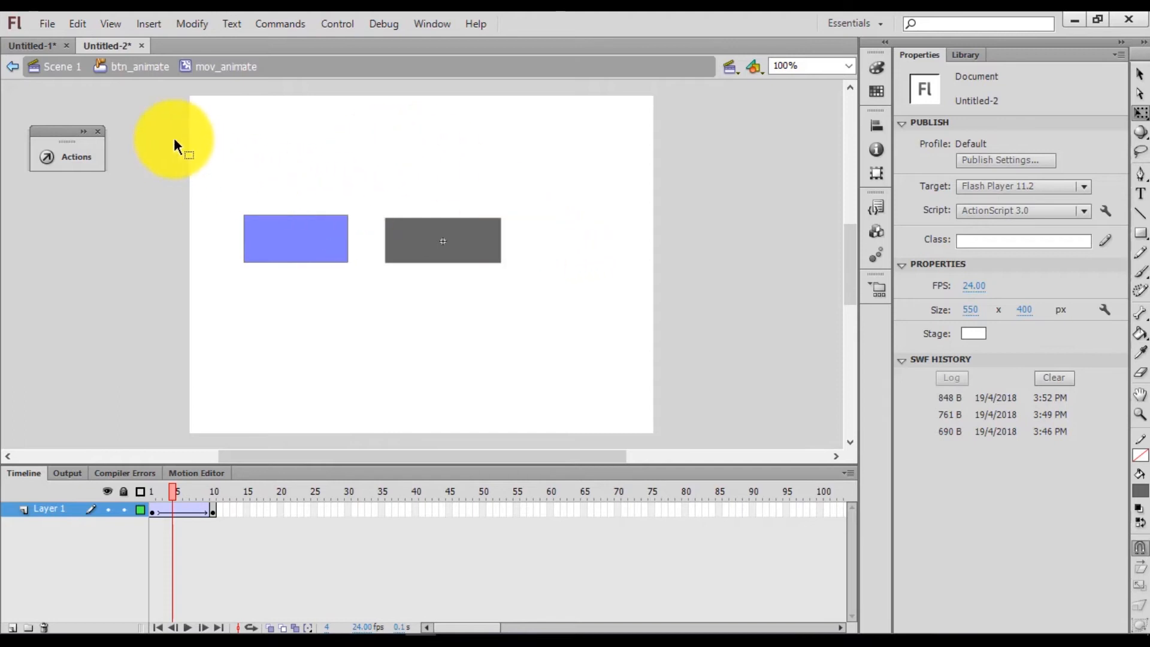
Return to the btn_animate symbol and change the Down state rectangle's fill to red
left_click(137, 72)
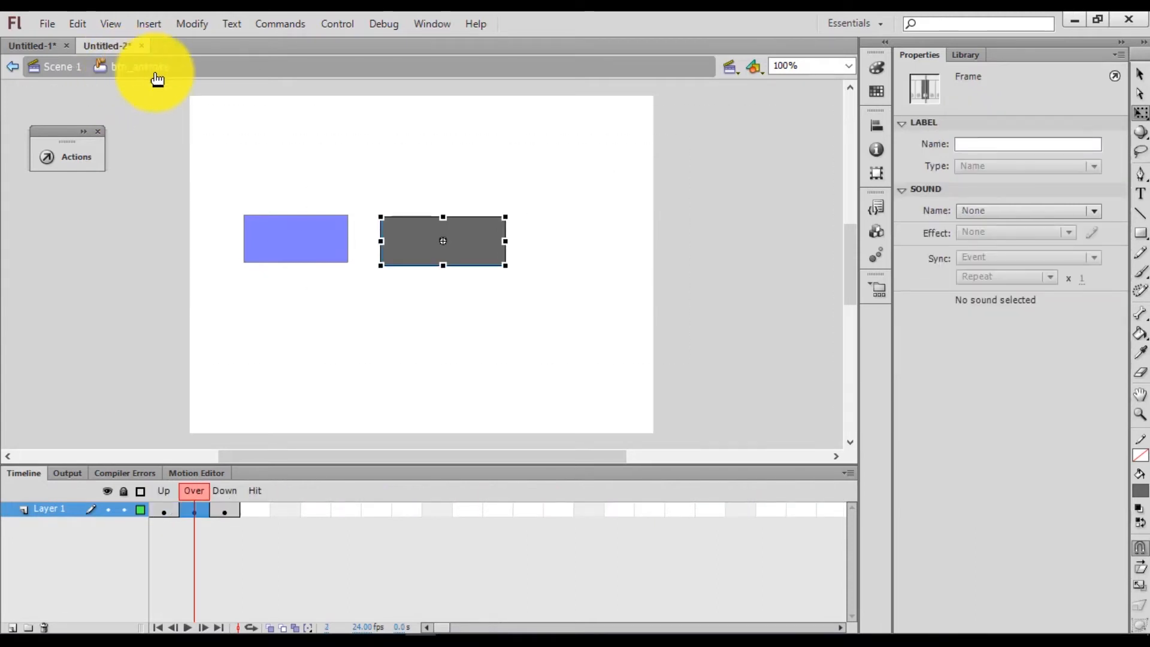
left_click(218, 512)
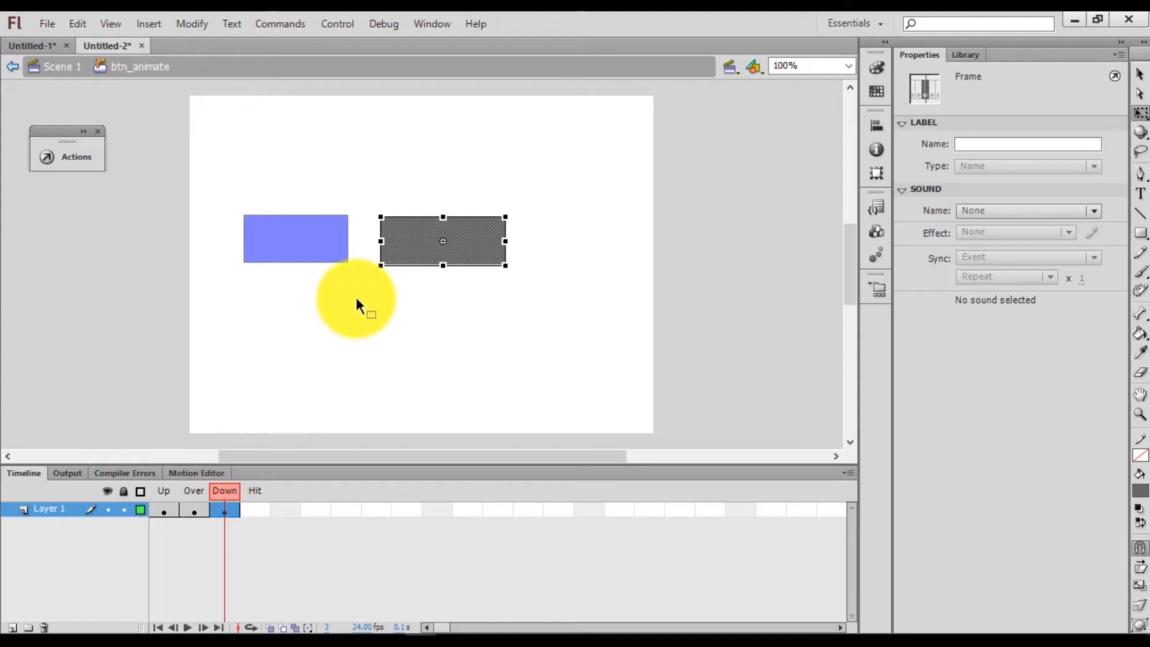
left_click(480, 247)
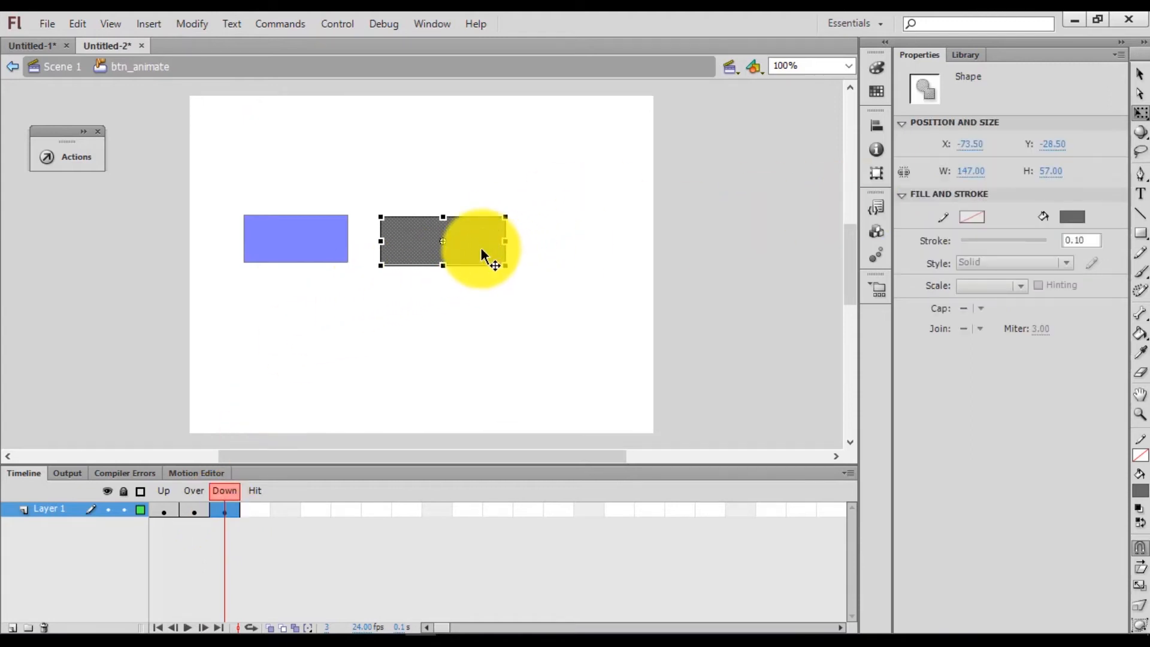
left_click(1072, 218)
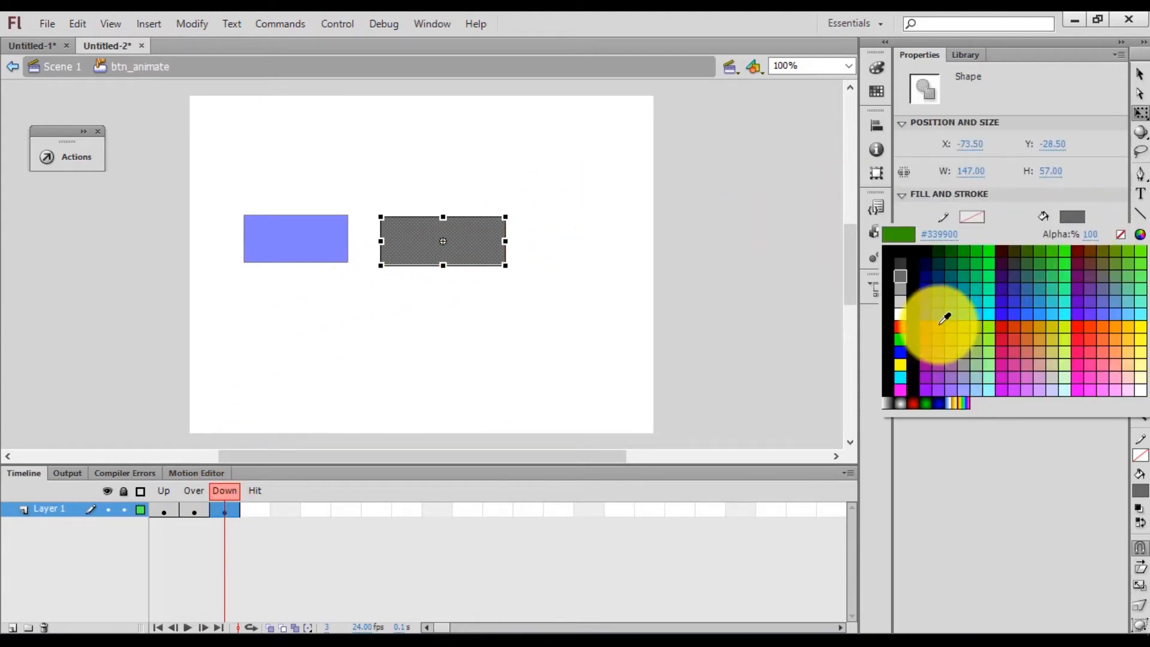
left_click(899, 327)
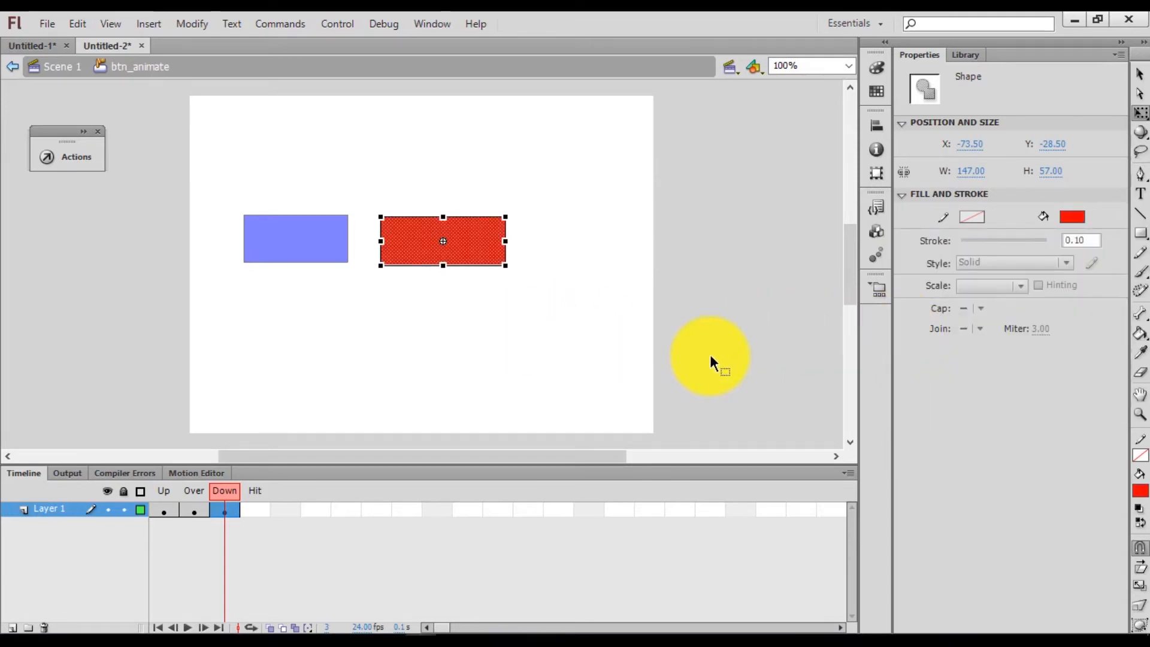
left_click(710, 357)
Test the movie, try the grey button's Over animation and red Down state, and close the preview
left_click(280, 23)
key("Escape")
left_click(337, 24)
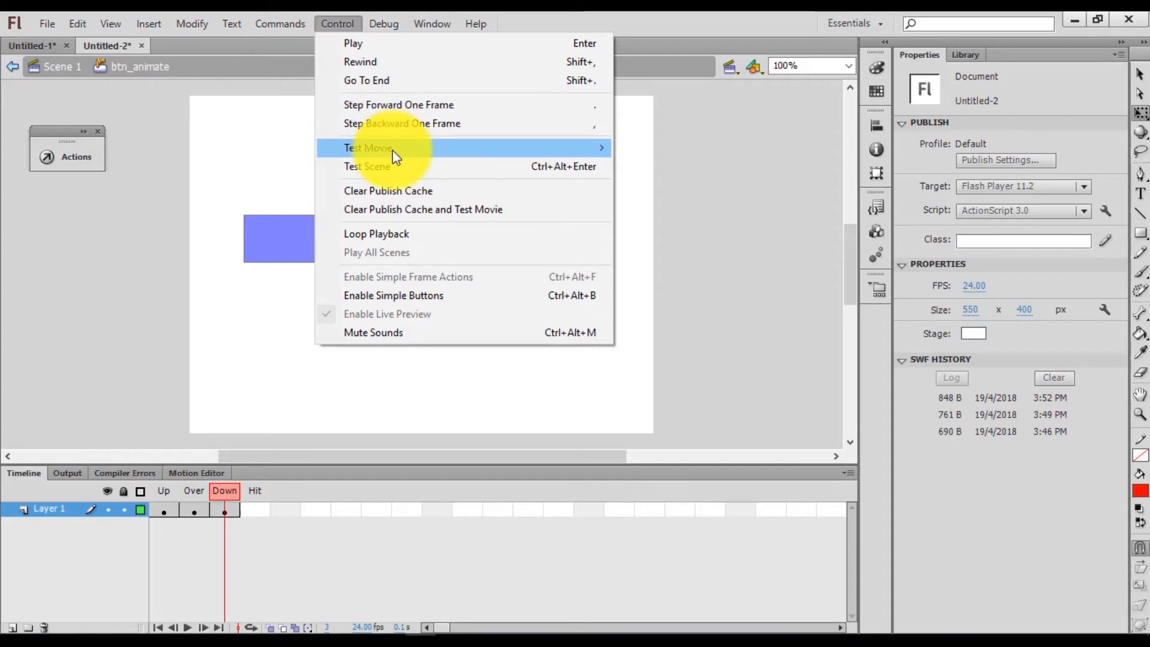
mouse_move(393, 151)
left_click(696, 251)
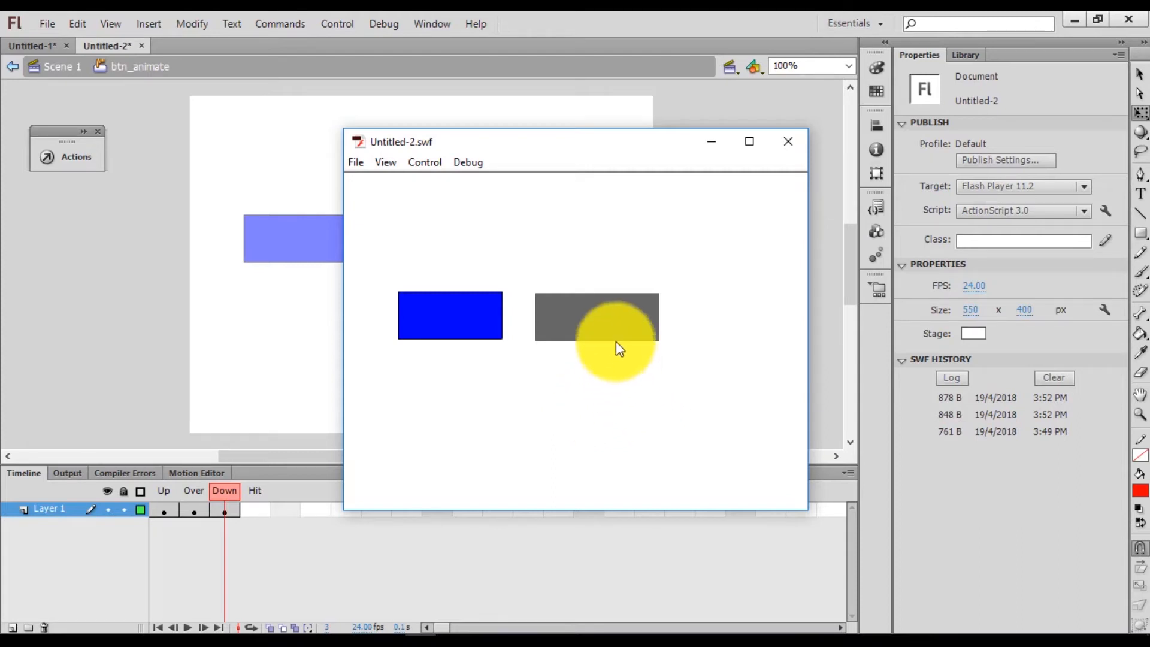
left_click(608, 325)
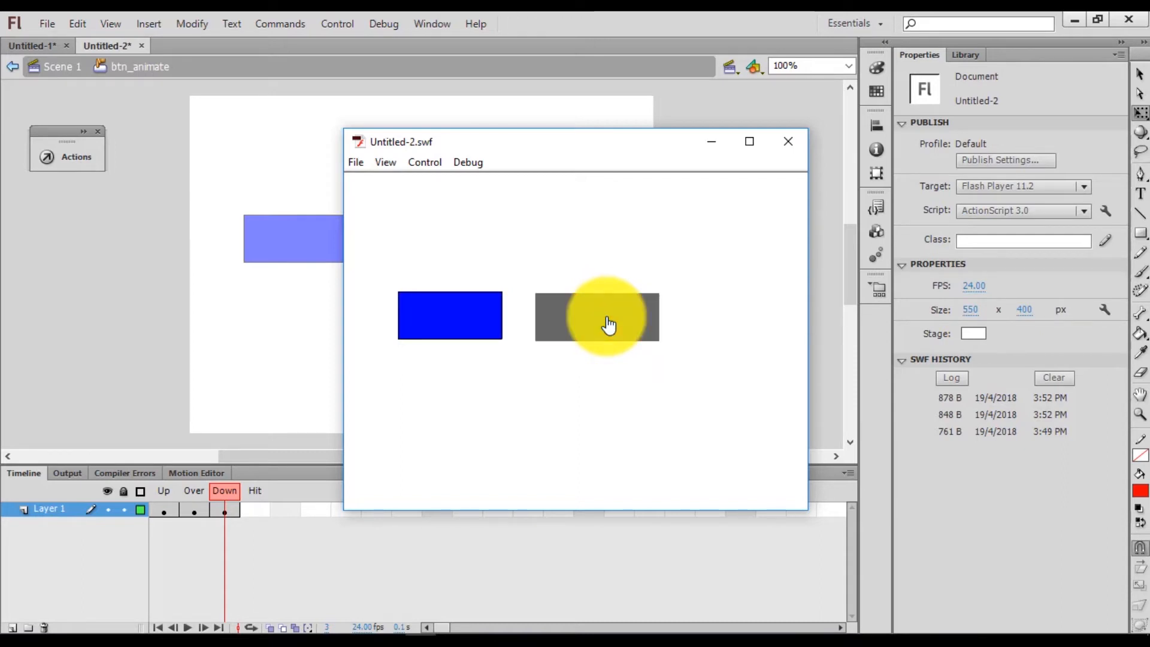
left_click(790, 147)
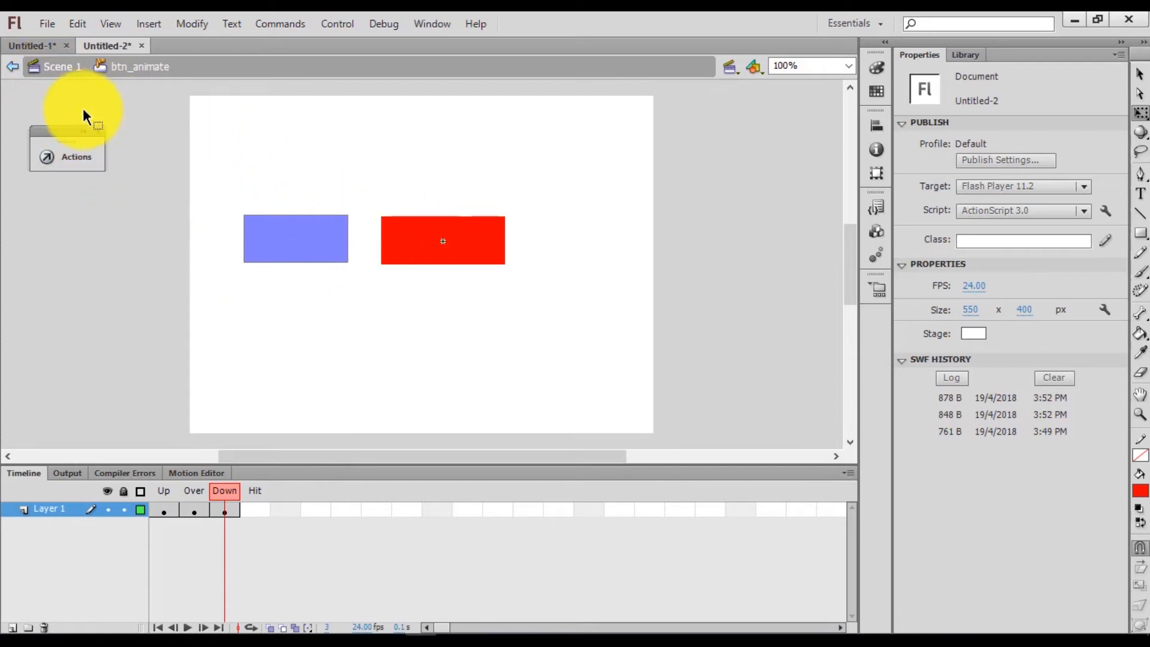
Return to Scene 1 and add a dynamic text field reading PUSH beside the grey button, about 148 × 53 px
left_click(54, 71)
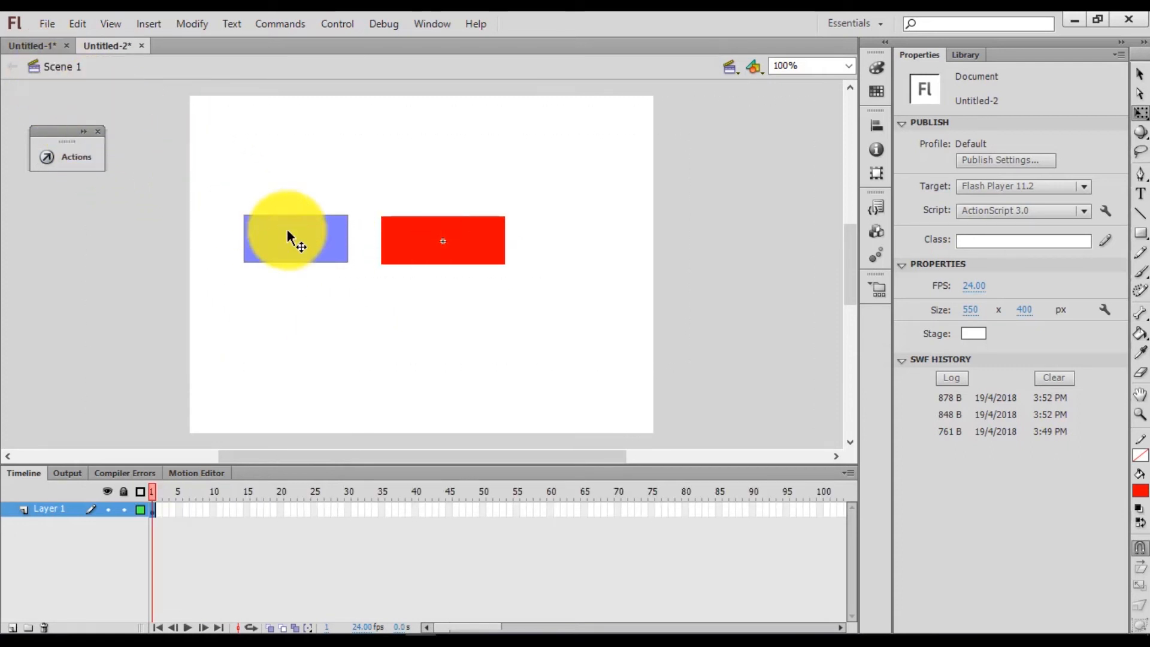
left_click(562, 245)
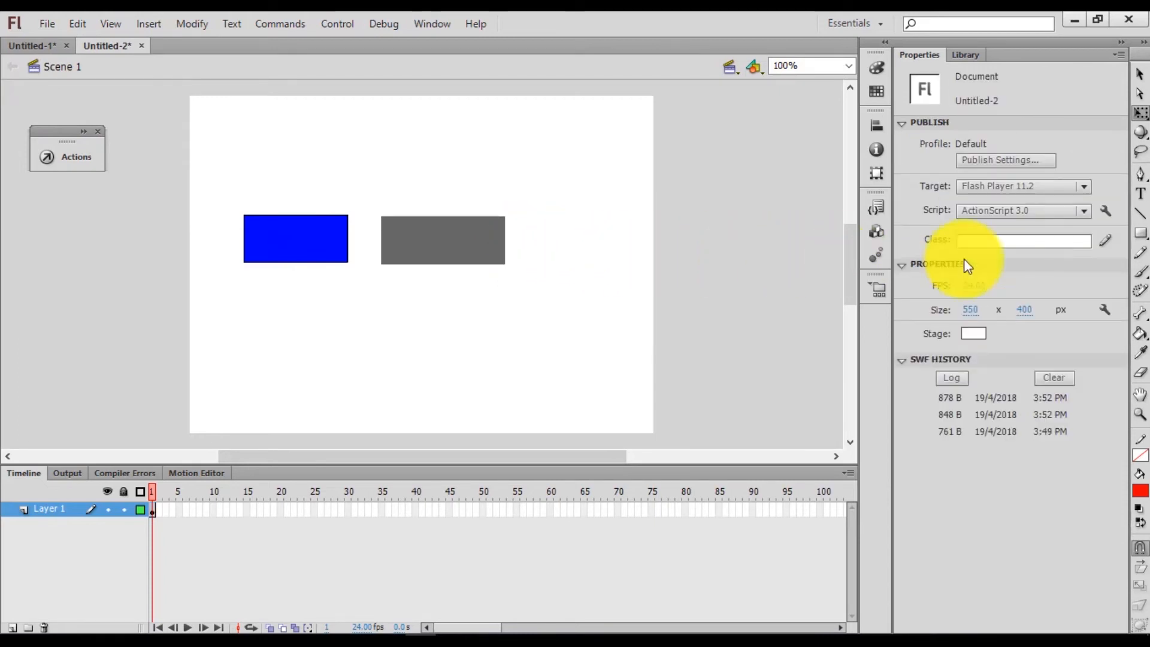
left_click(1139, 194)
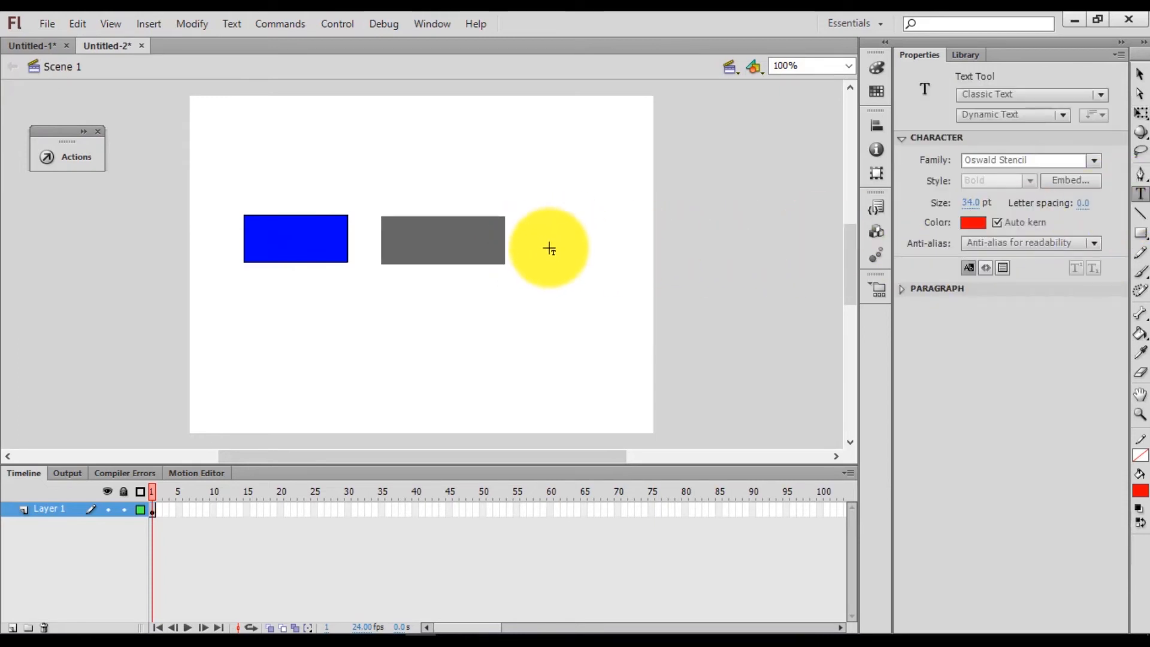
left_click_drag(518, 184, 642, 256)
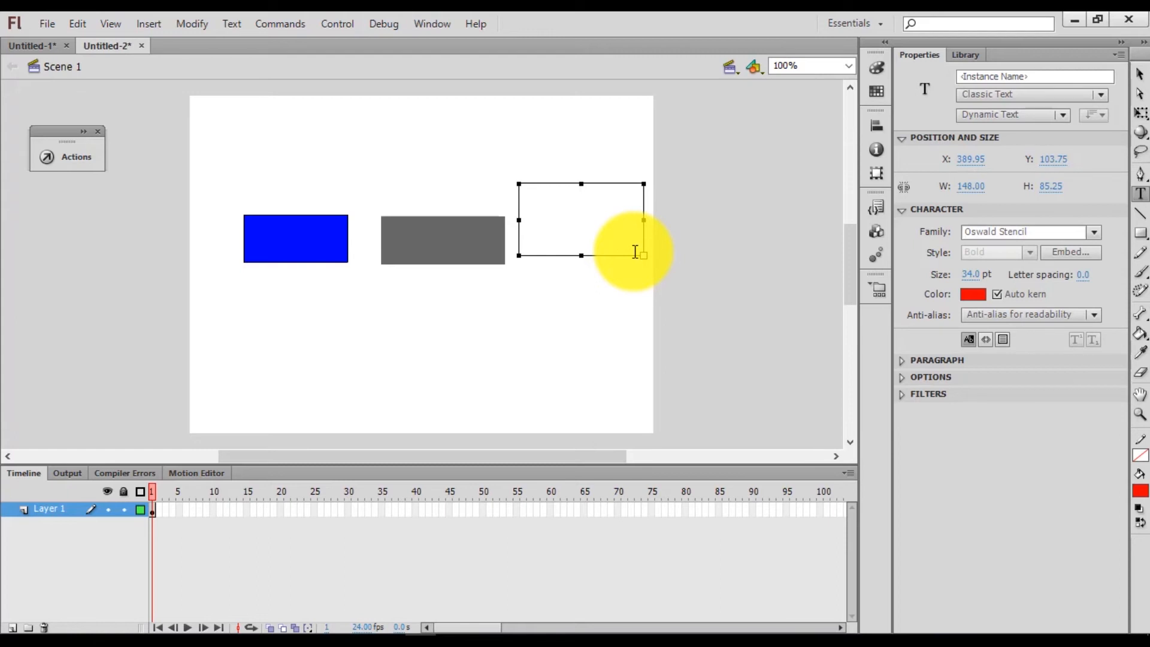
type("PUSH")
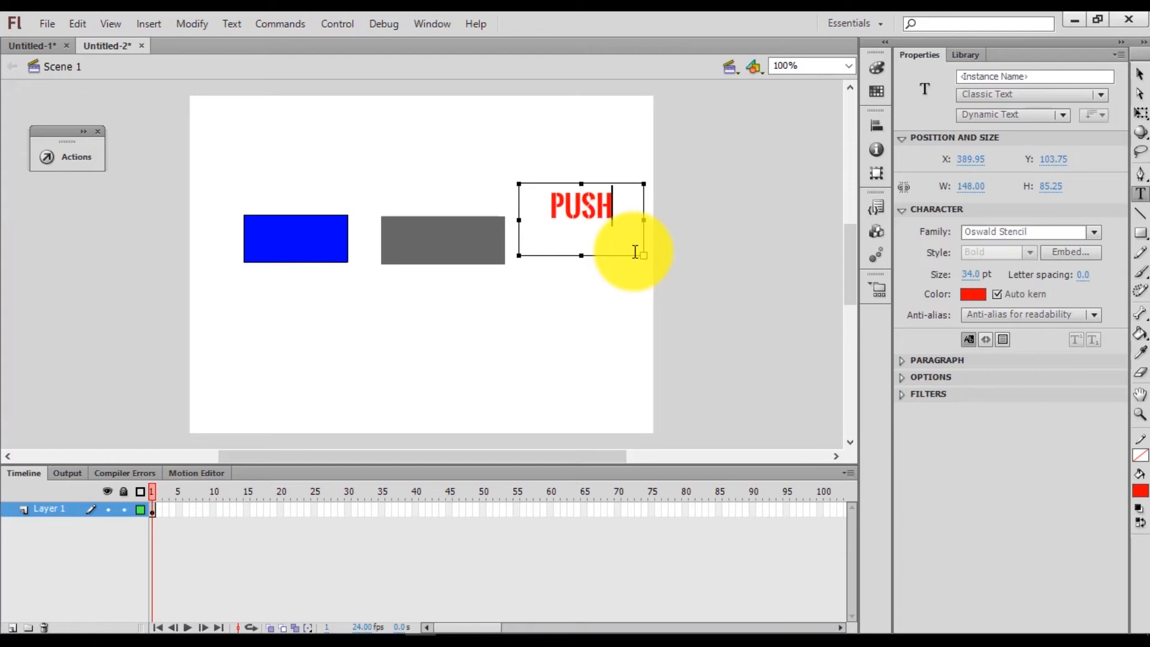
left_click_drag(580, 256, 588, 227)
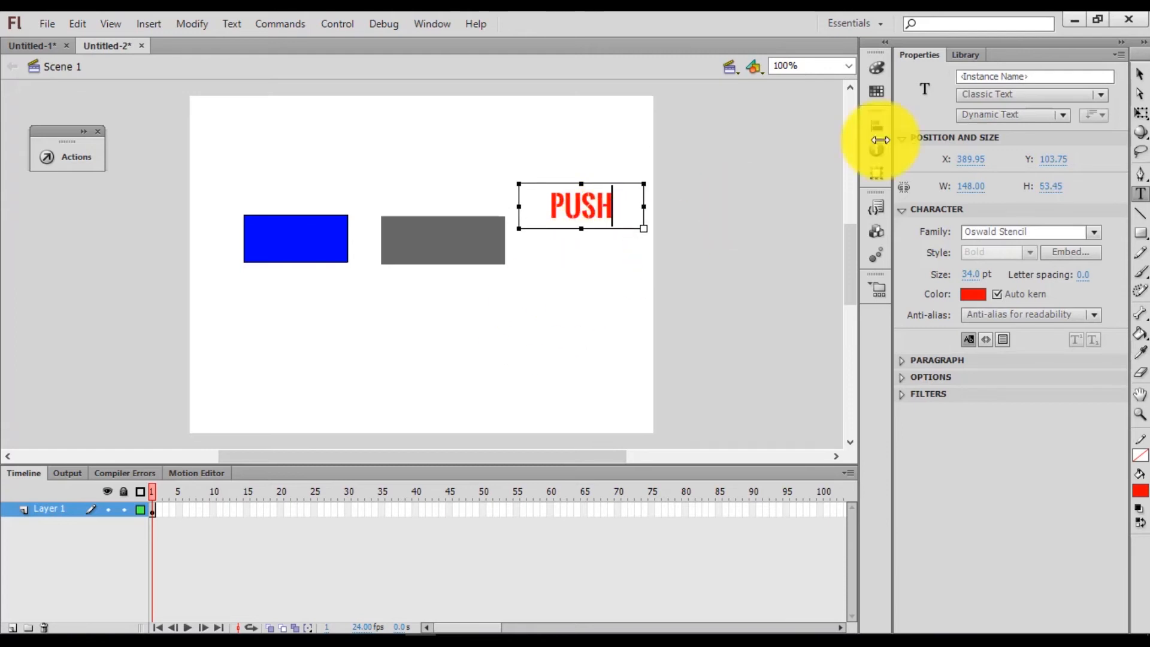
Move the PUSH text level with the two buttons and shift all three objects toward the stage's left side
left_click(1140, 73)
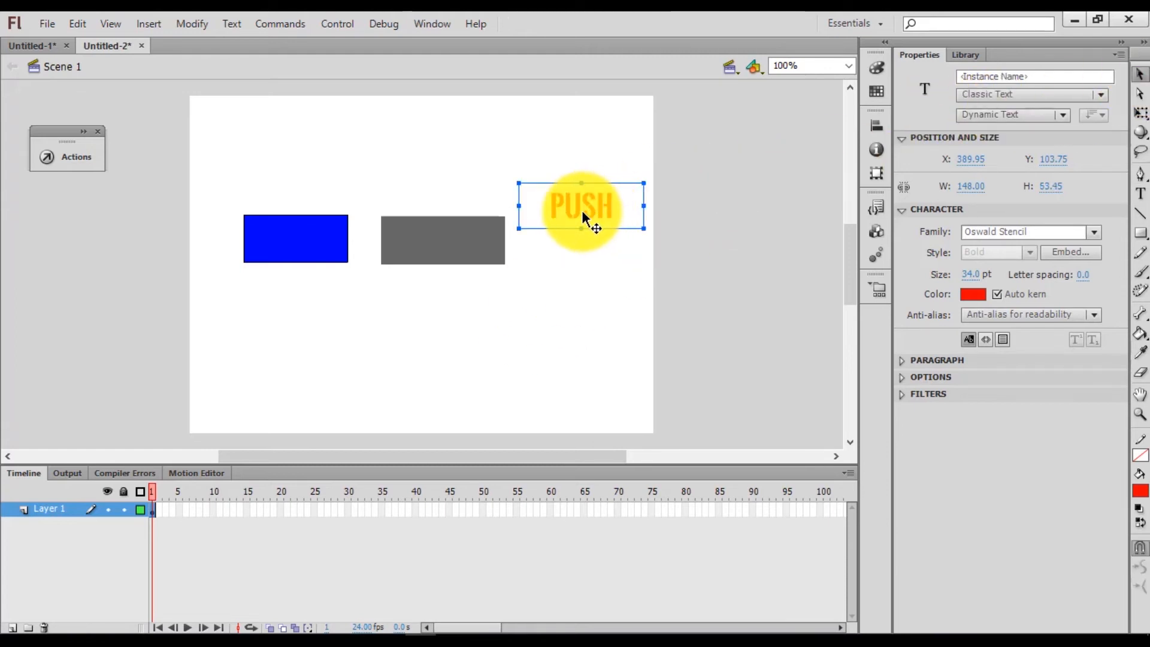
left_click_drag(587, 206, 584, 239)
left_click(742, 288)
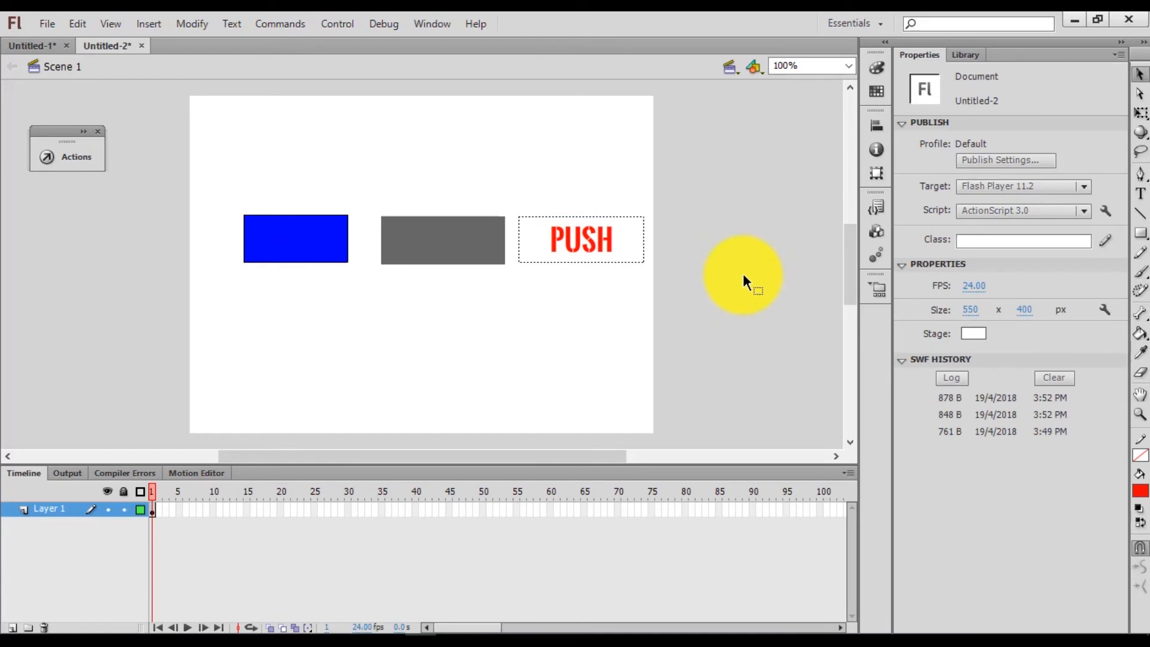
left_click_drag(159, 167, 697, 347)
left_click_drag(492, 262, 537, 242)
left_click(710, 270)
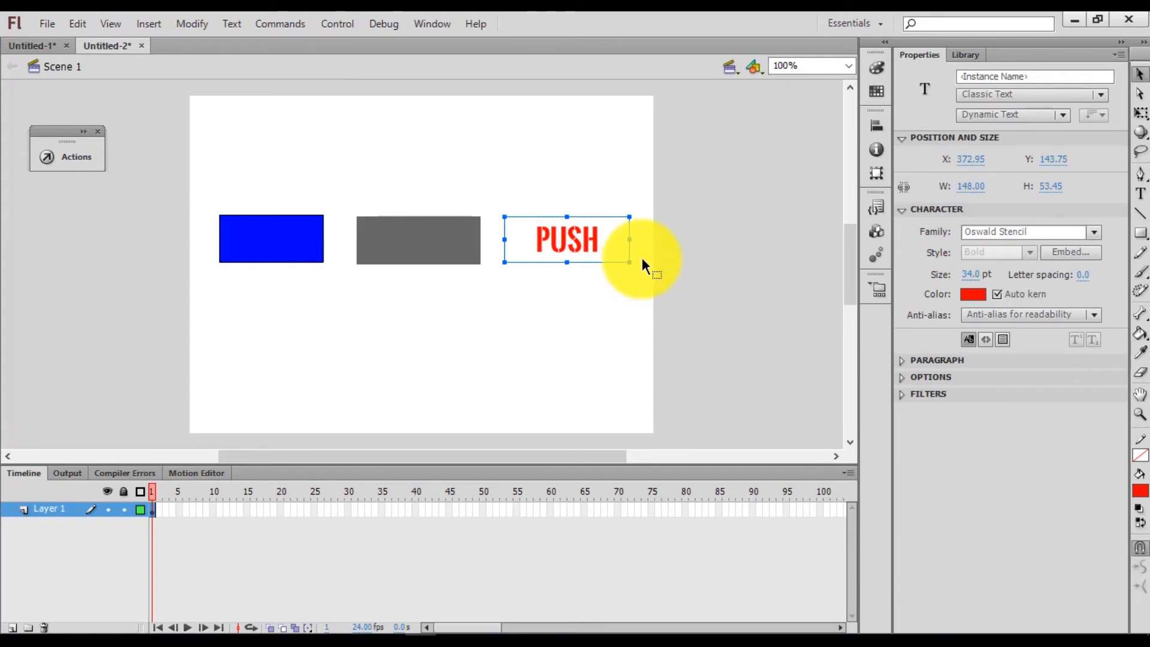
Convert the PUSH text field into a Button symbol named btn_text
right_click(561, 231)
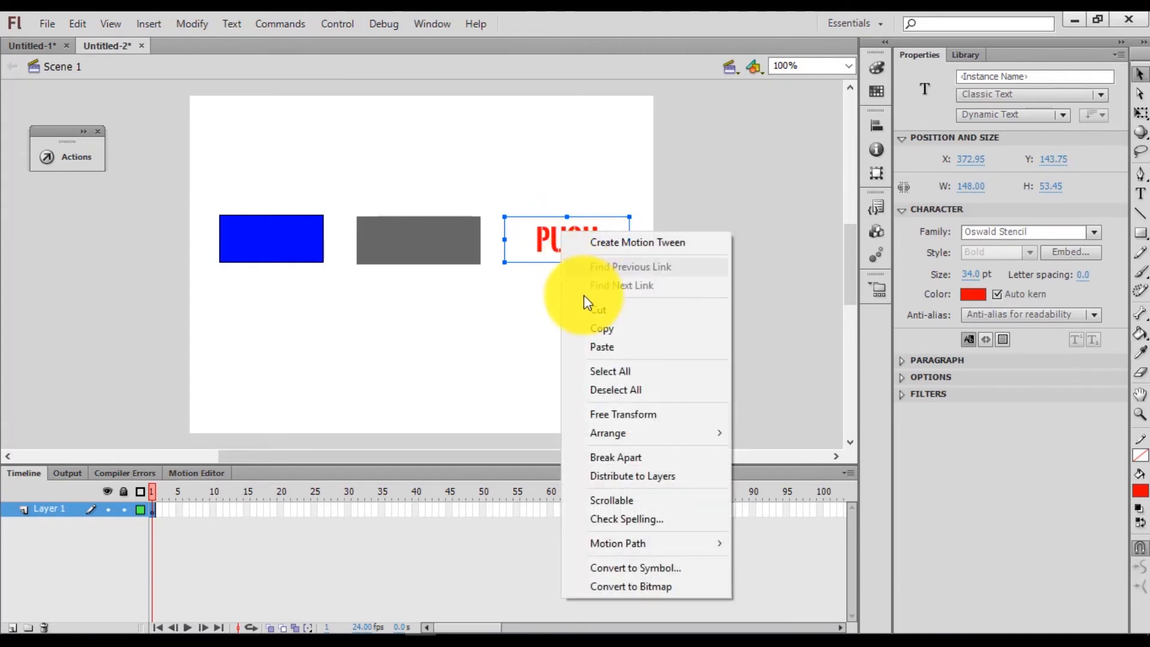
left_click(639, 565)
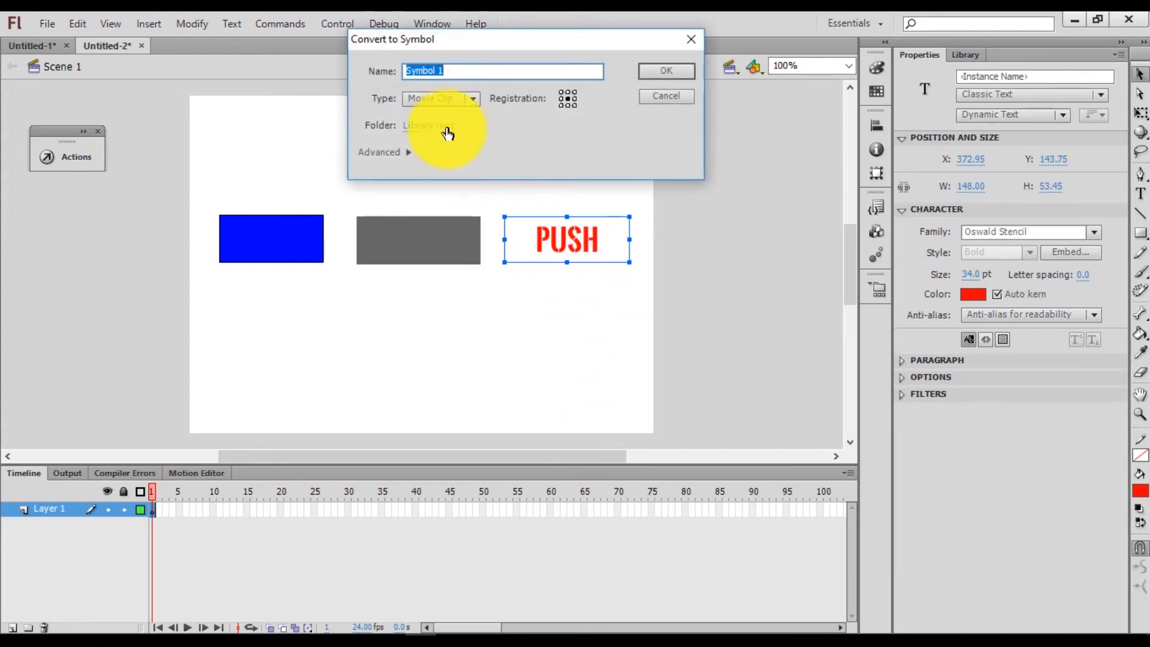
type("btn")
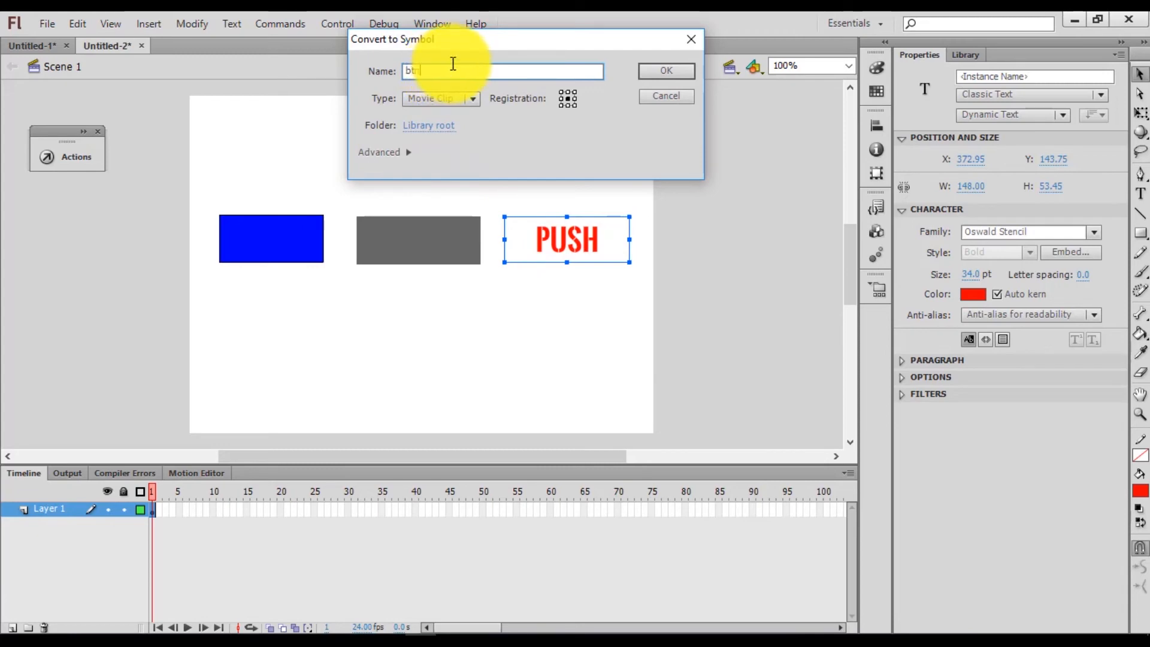
type("_text")
left_click(441, 98)
left_click(438, 134)
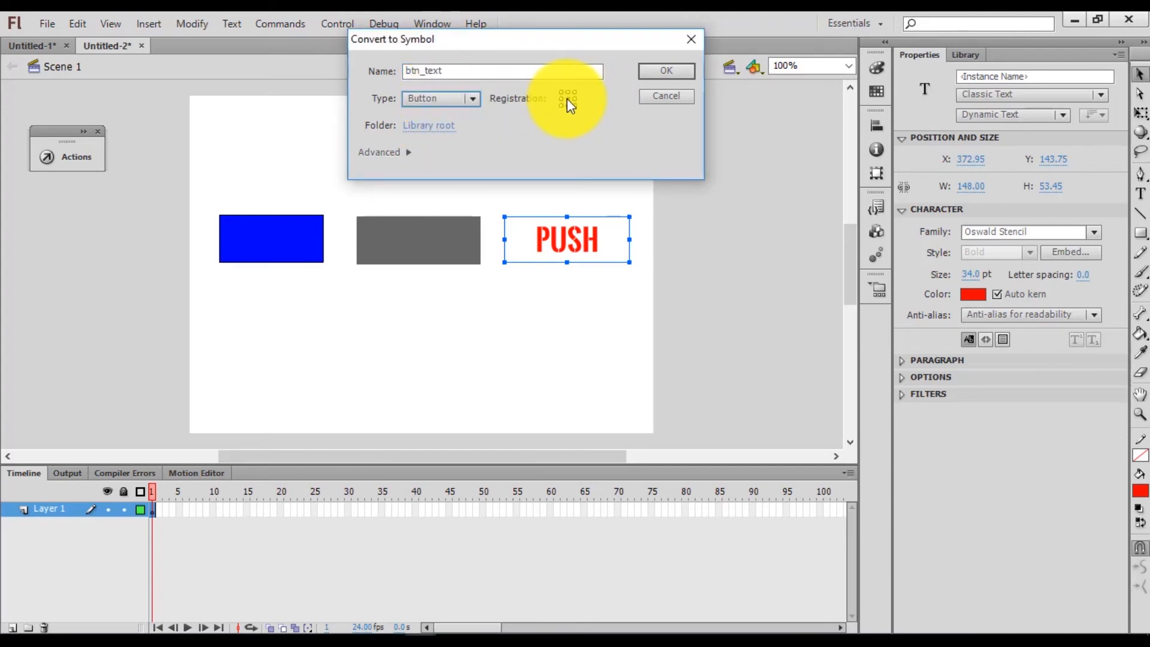
left_click(653, 73)
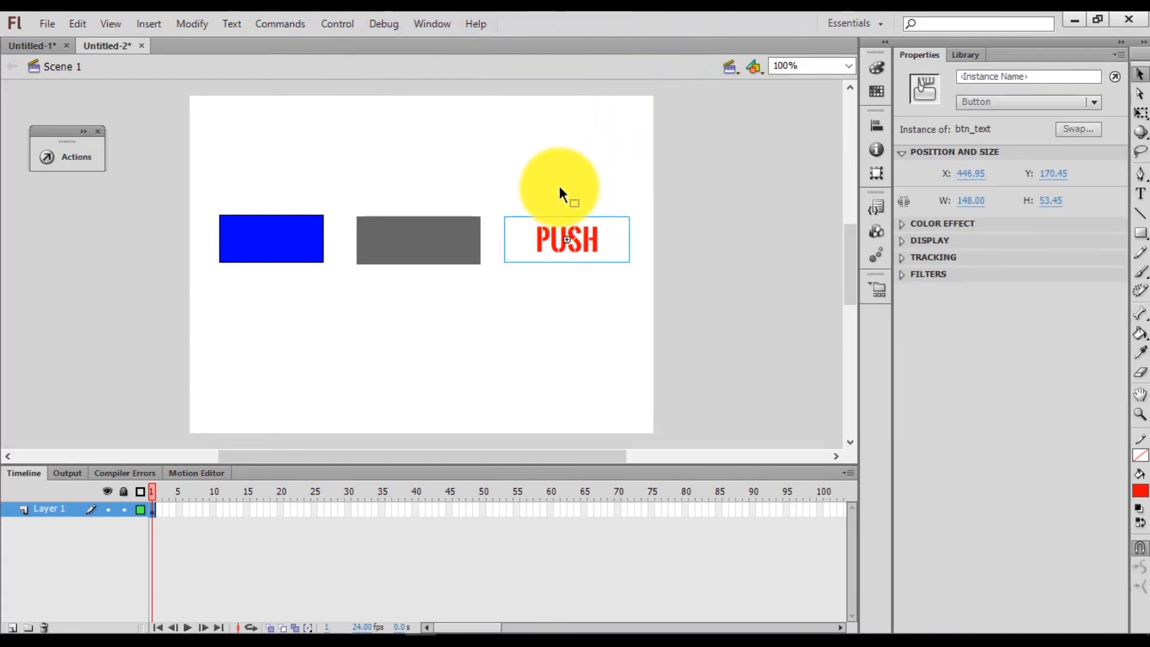
Open the btn_text symbol for editing and insert keyframes in its Over and Down states
double_click(586, 242)
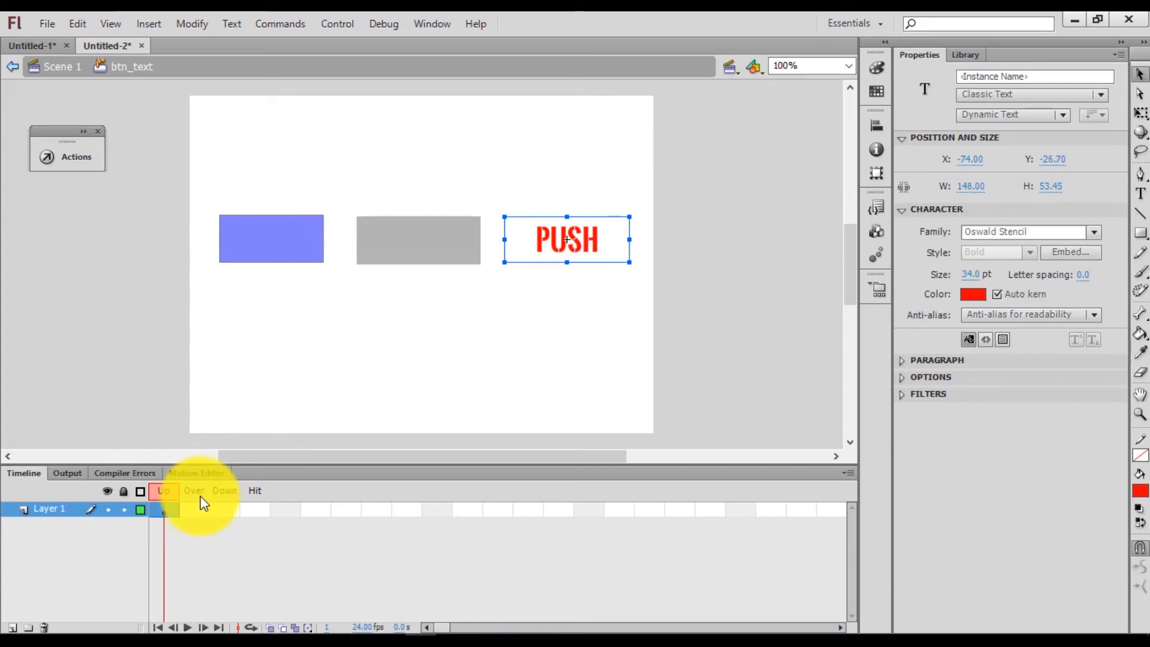
left_click(196, 511)
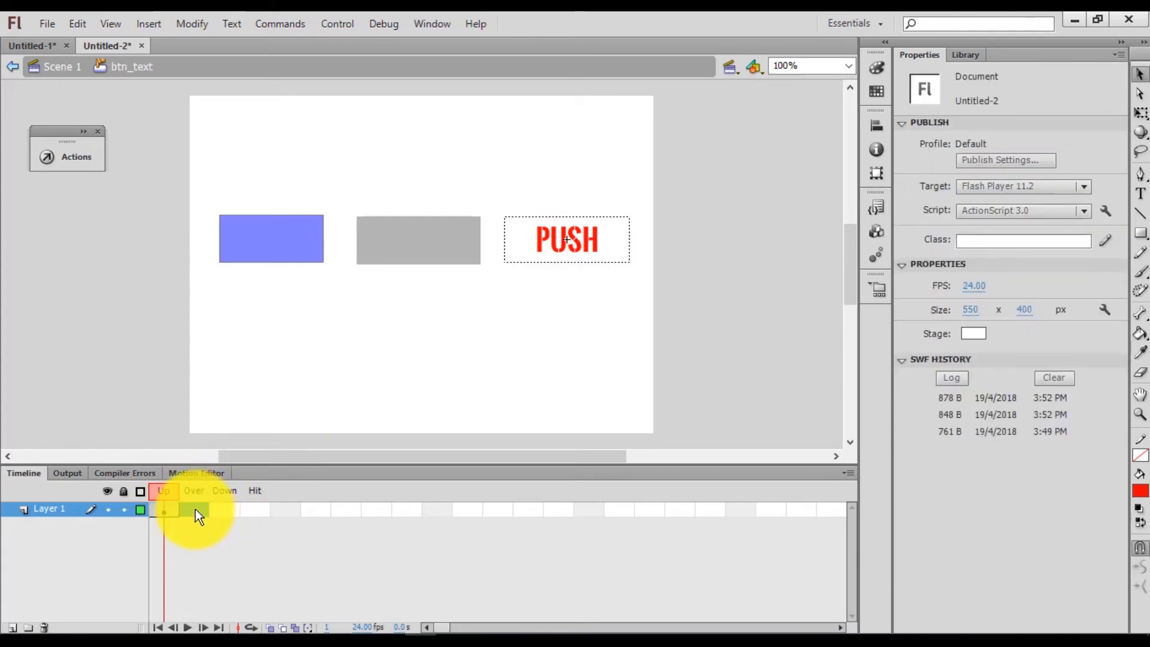
right_click(195, 509)
left_click(282, 174)
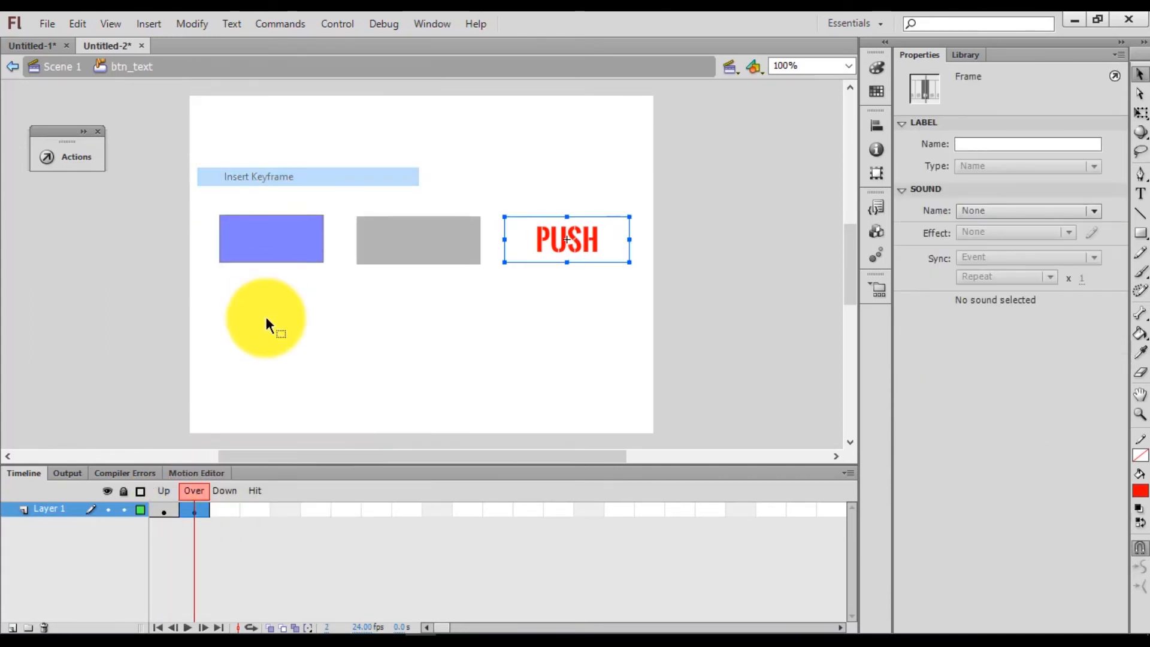
right_click(215, 511)
left_click(273, 178)
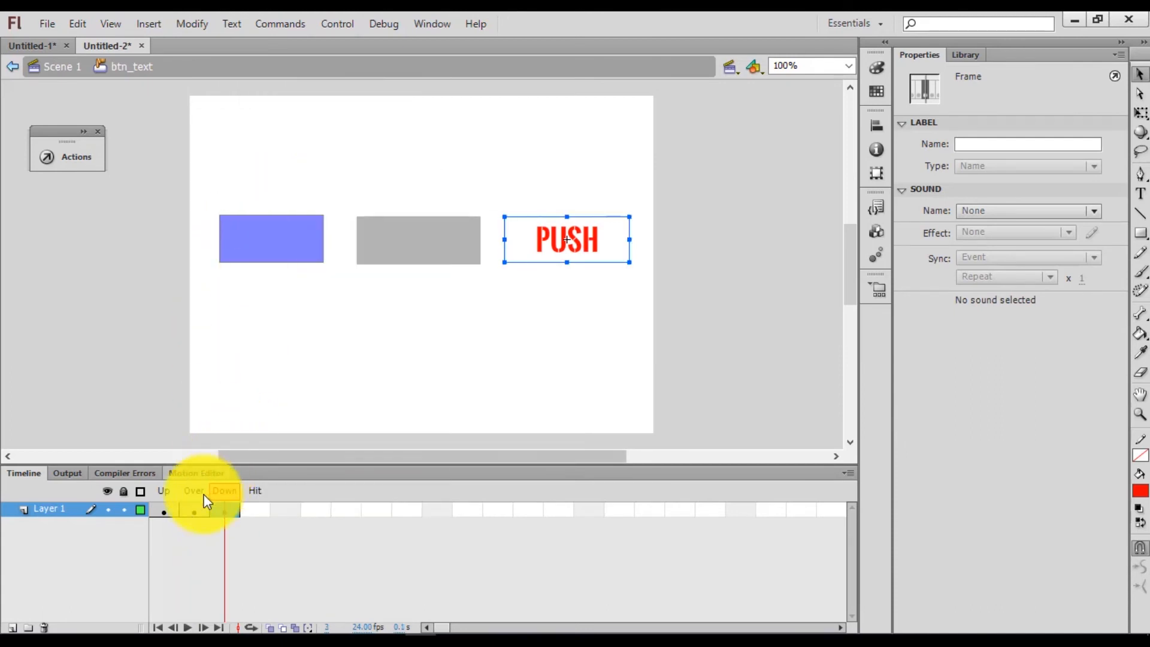
Change the text in the Over state of btn_text to ME
left_click(192, 512)
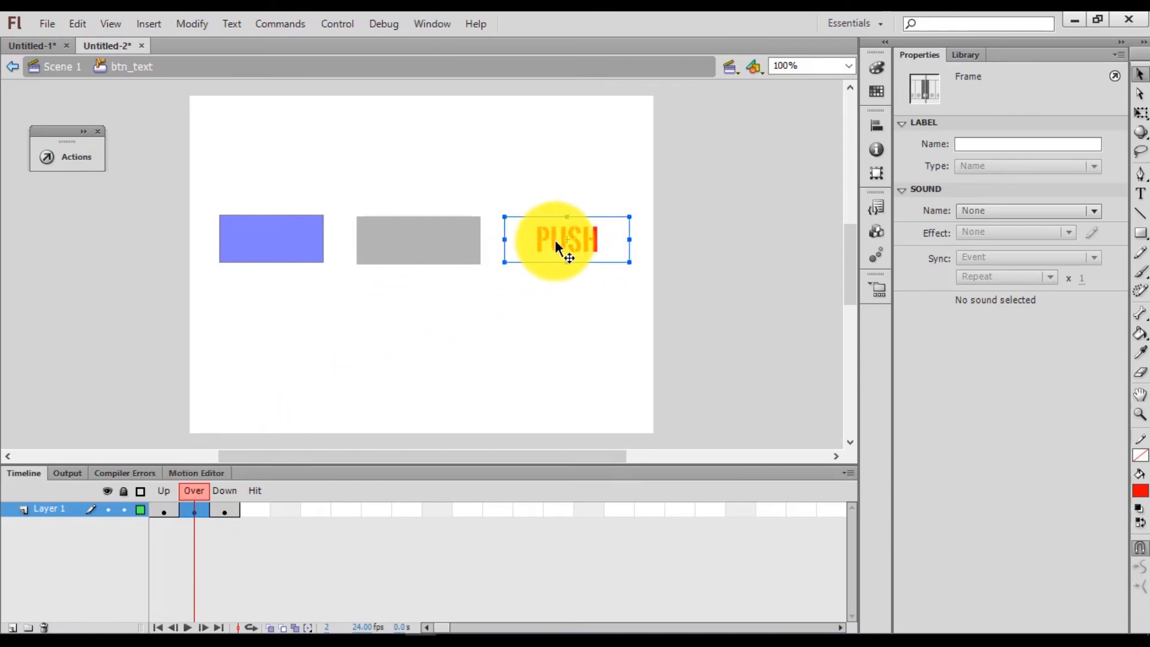
left_click(1139, 193)
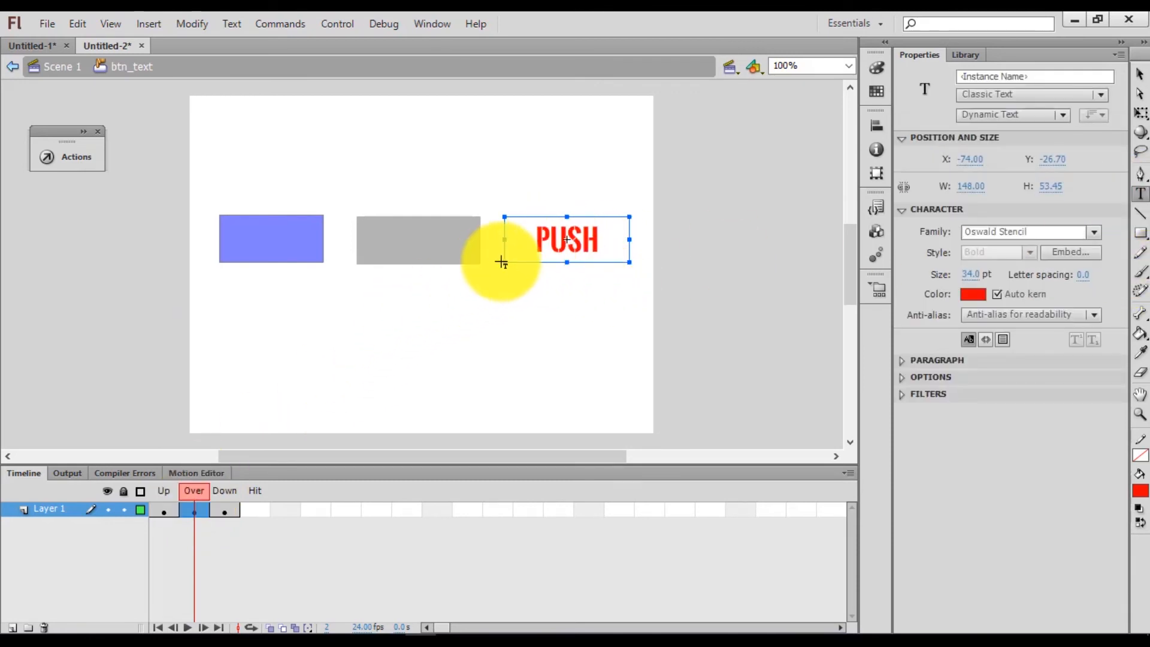
left_click(580, 240)
left_click_drag(593, 239, 509, 235)
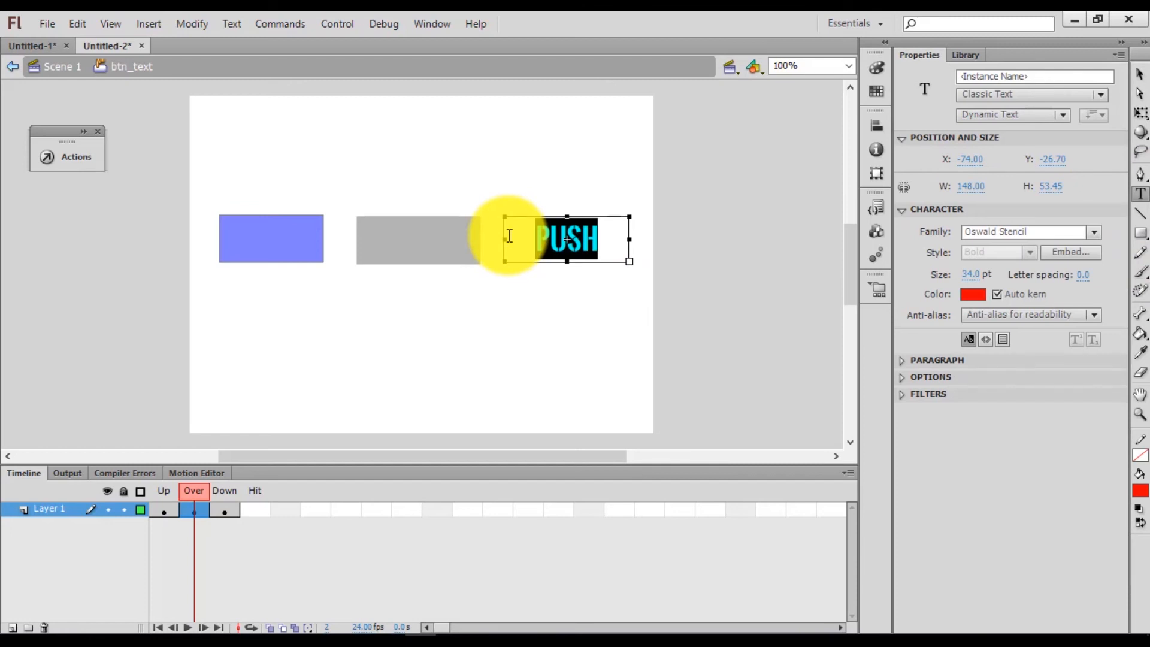
type("ME")
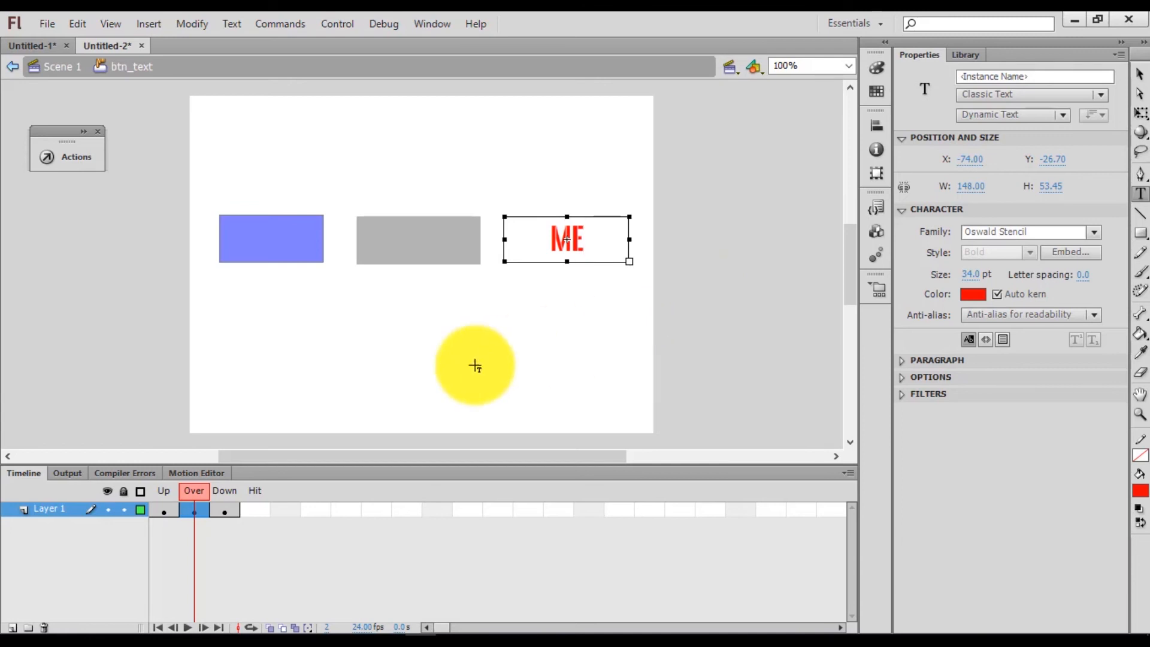
Change the text in the Down state of btn_text to PUSHED and colour it blue
left_click(220, 511)
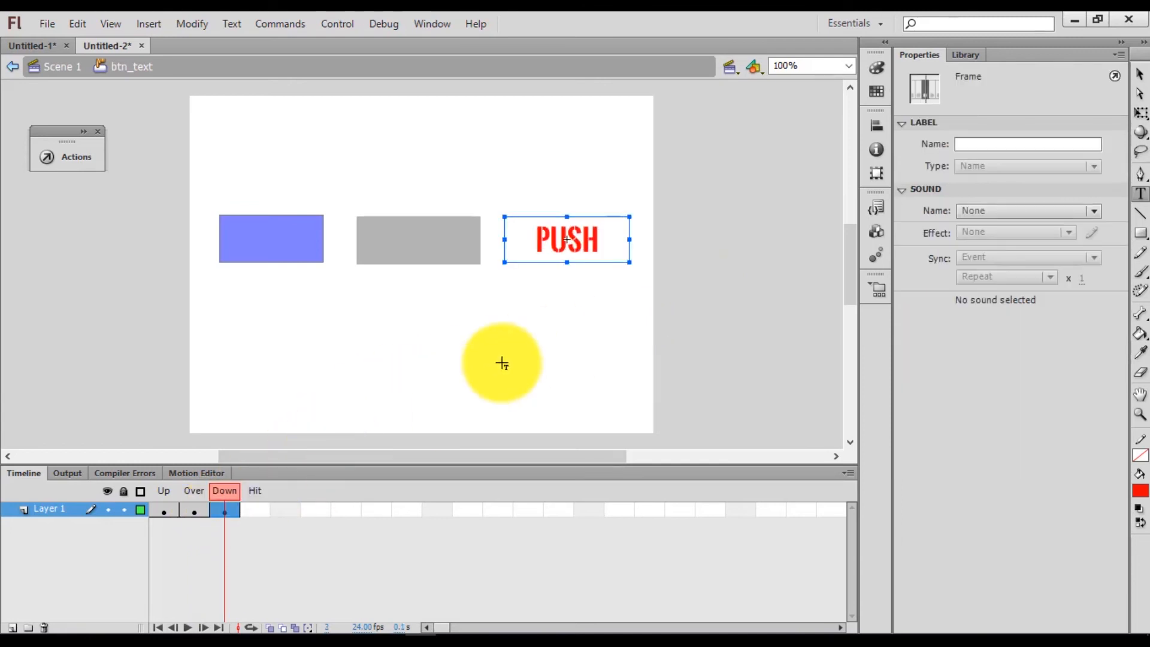
left_click(598, 243)
type("ED")
left_click(727, 250)
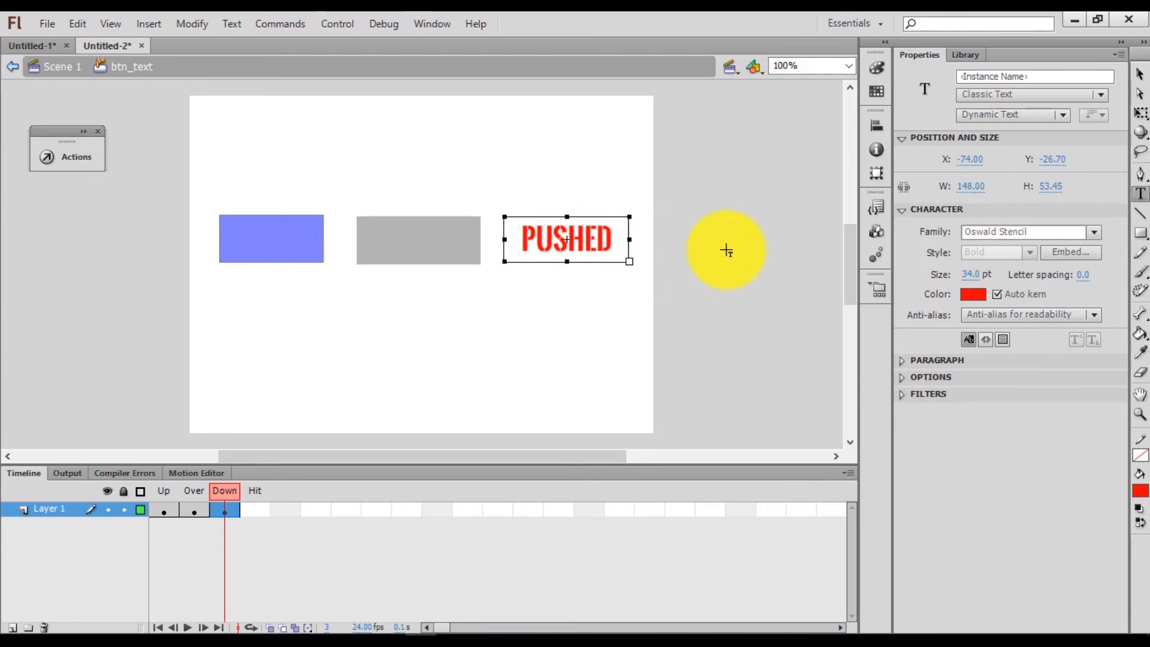
left_click_drag(614, 237, 505, 244)
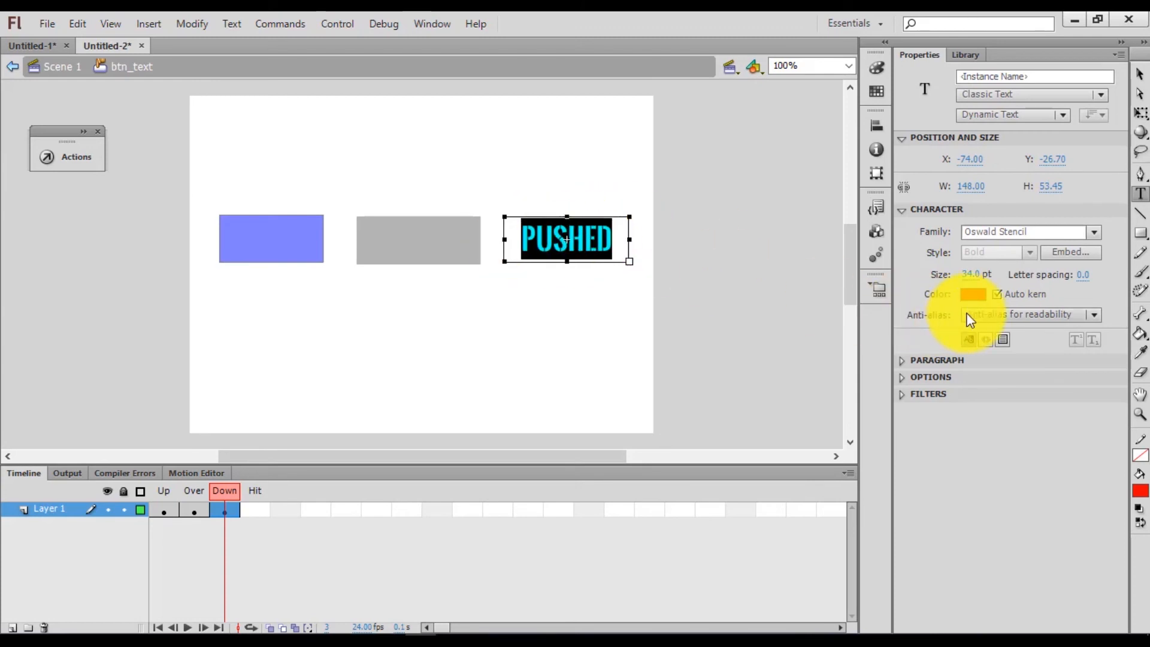
left_click(971, 294)
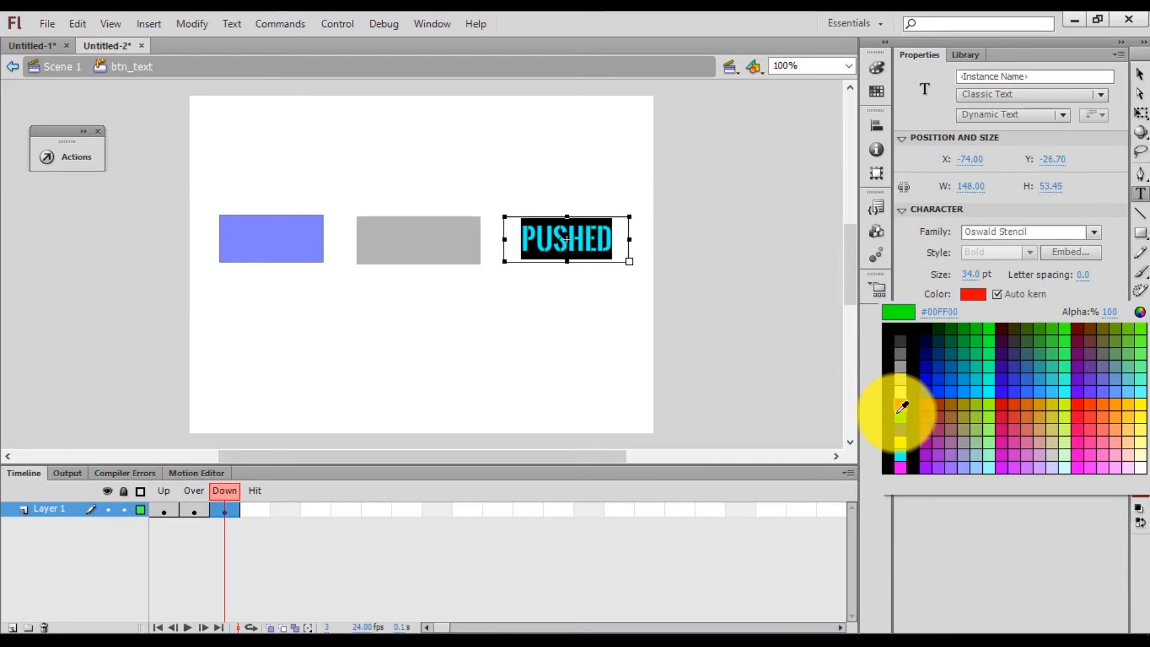
left_click(903, 434)
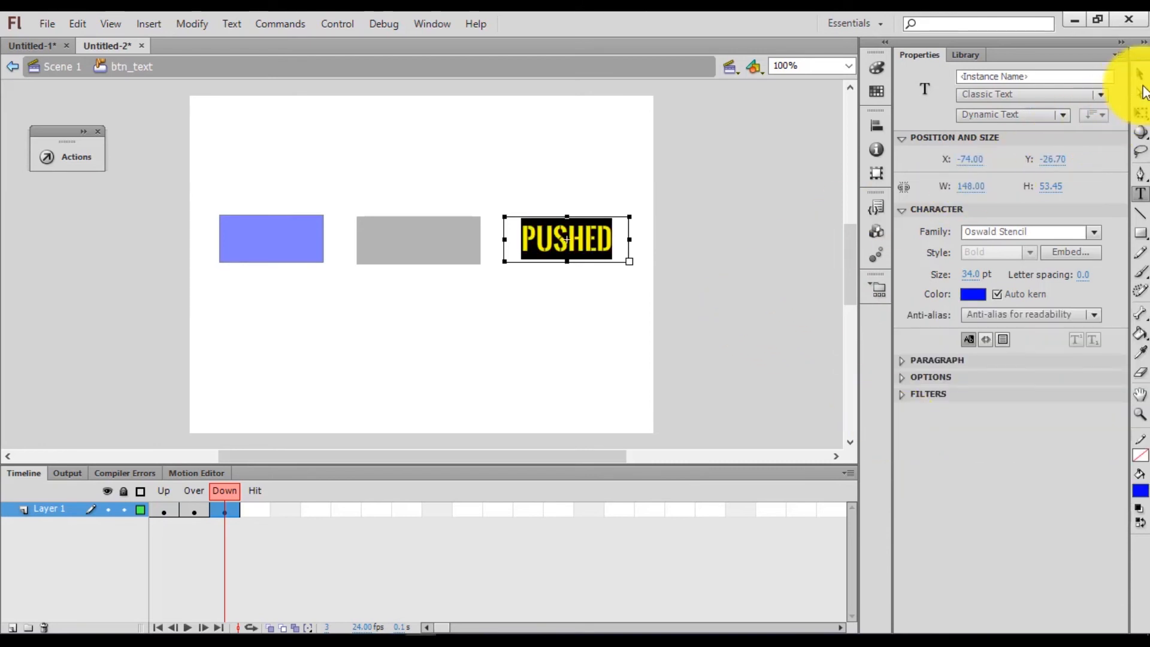
Colour the ME text in the Over state magenta and deselect it
left_click(189, 505)
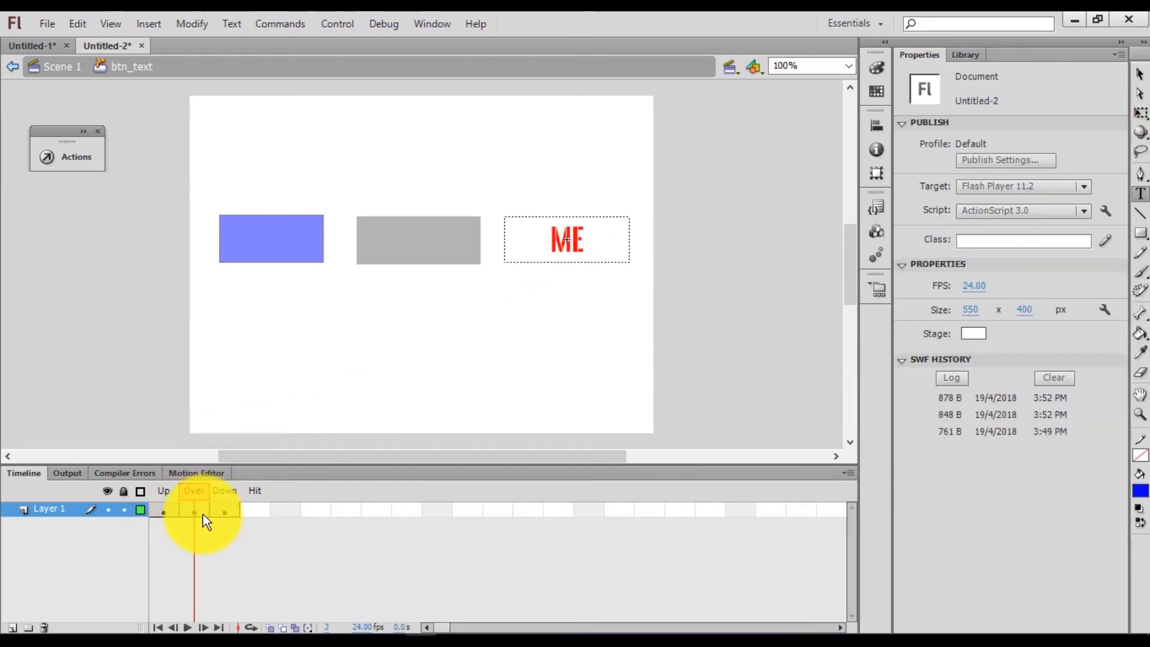
left_click(203, 513)
left_click(595, 241)
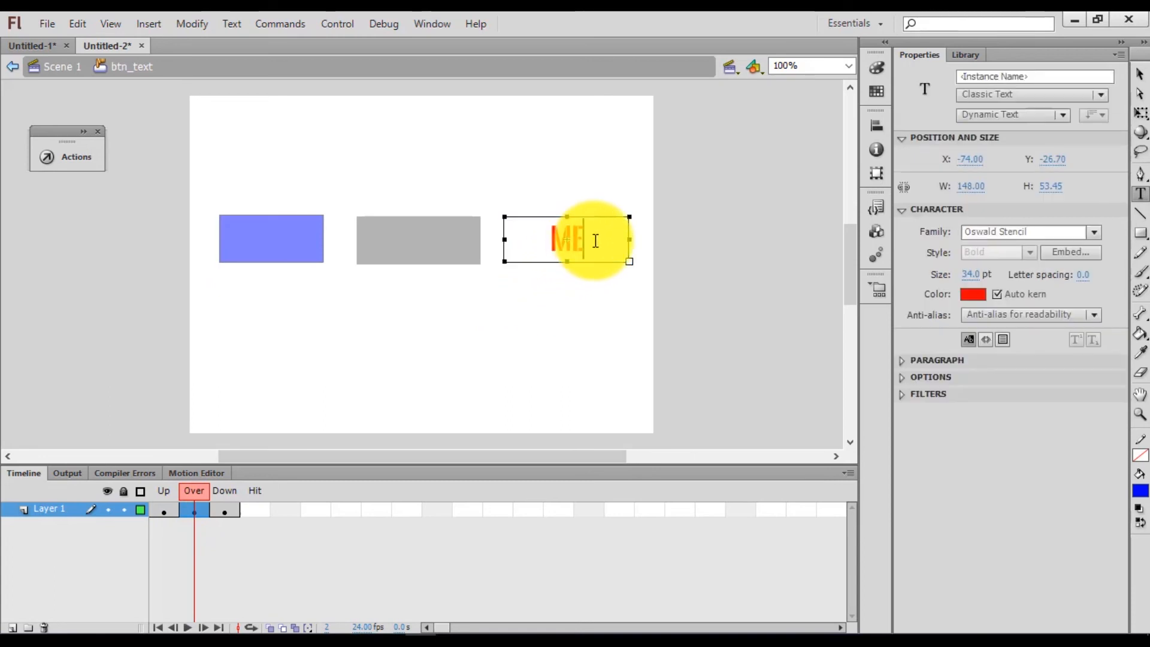
left_click_drag(595, 240, 513, 239)
left_click(972, 294)
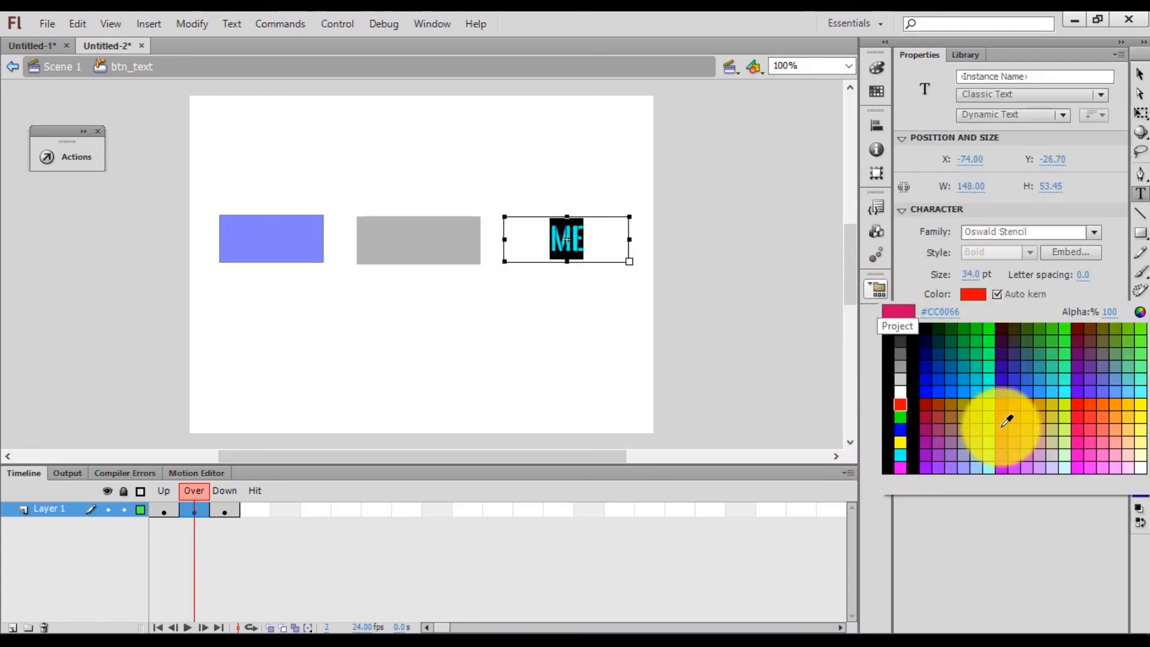
left_click(909, 462)
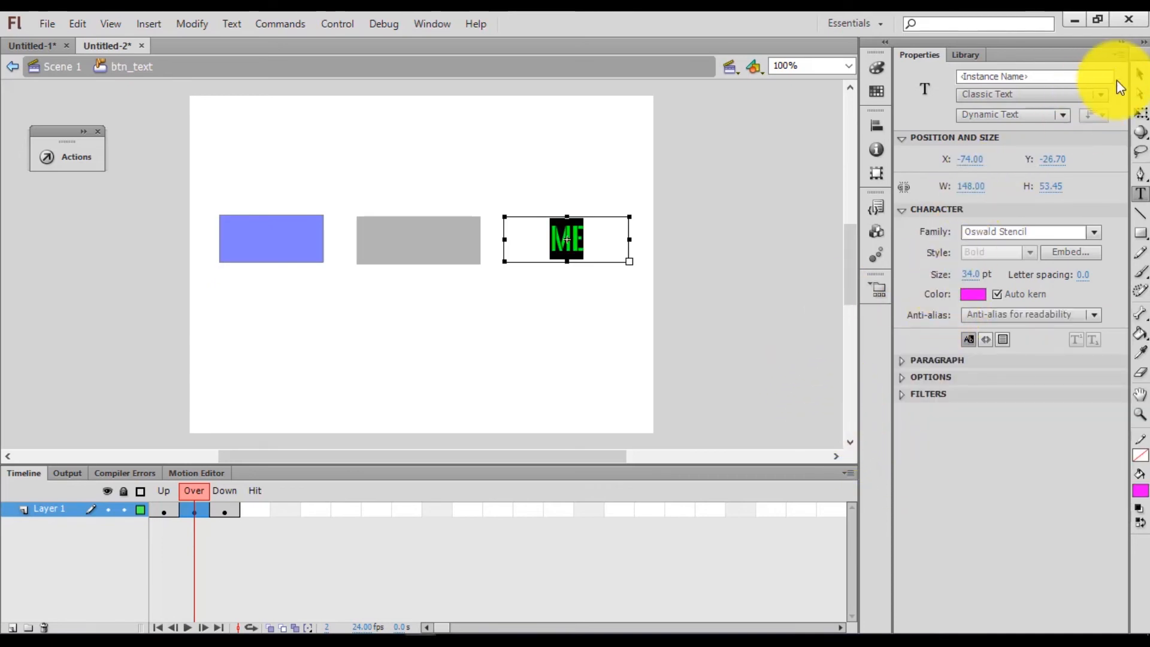
left_click(1138, 74)
left_click(721, 220)
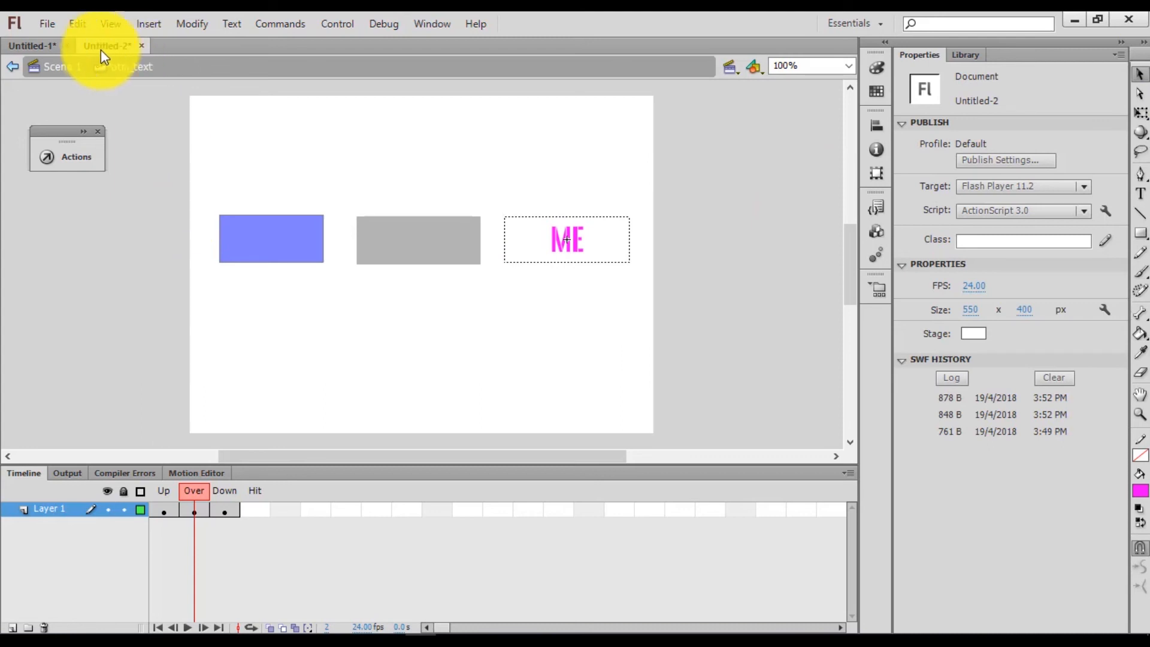
Return to Scene 1, test the movie, try the text button's Over and Down states, and close the preview
left_click(65, 66)
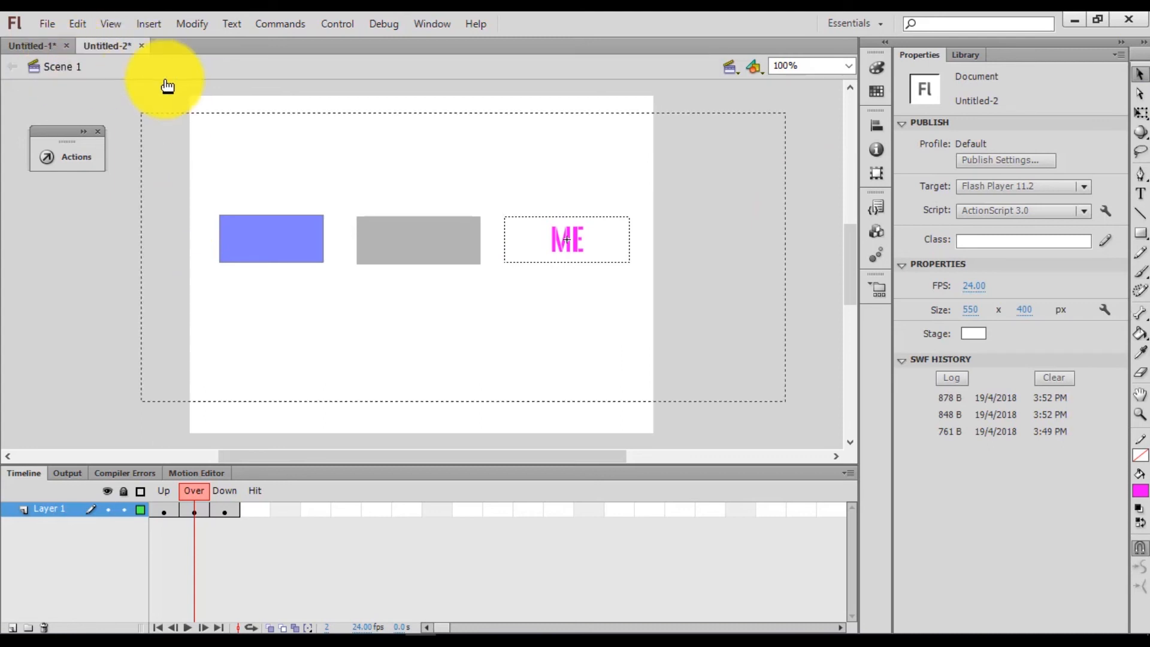
left_click(333, 23)
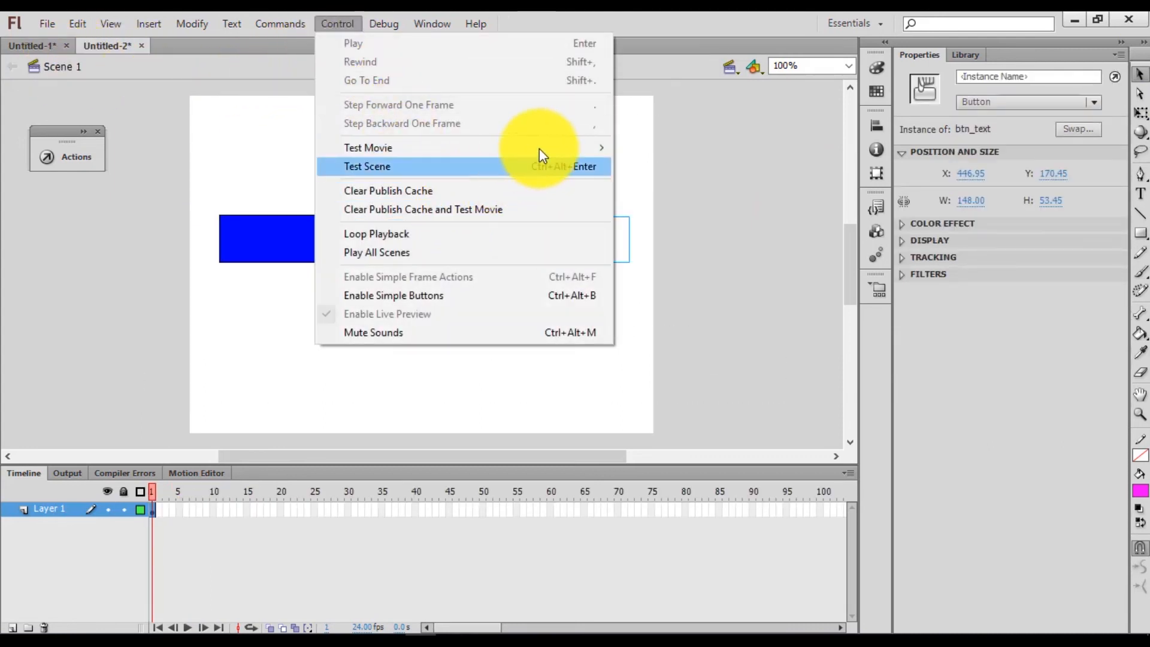
mouse_move(546, 148)
left_click(699, 246)
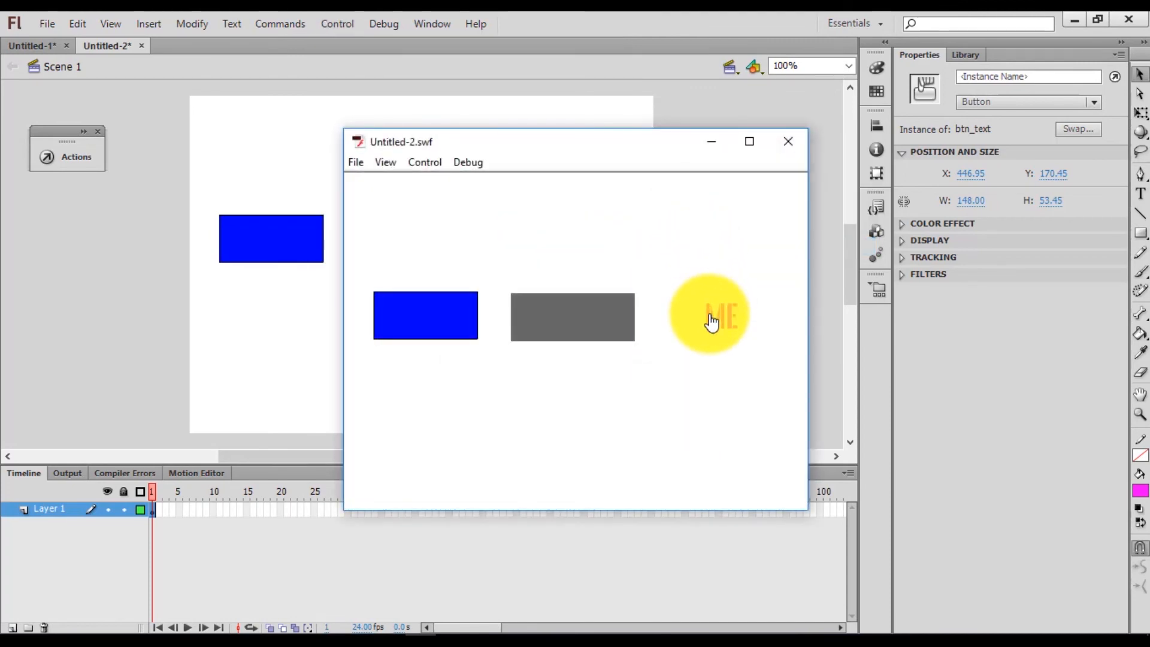
left_click(709, 315)
left_click(710, 314)
left_click(710, 315)
left_click(709, 315)
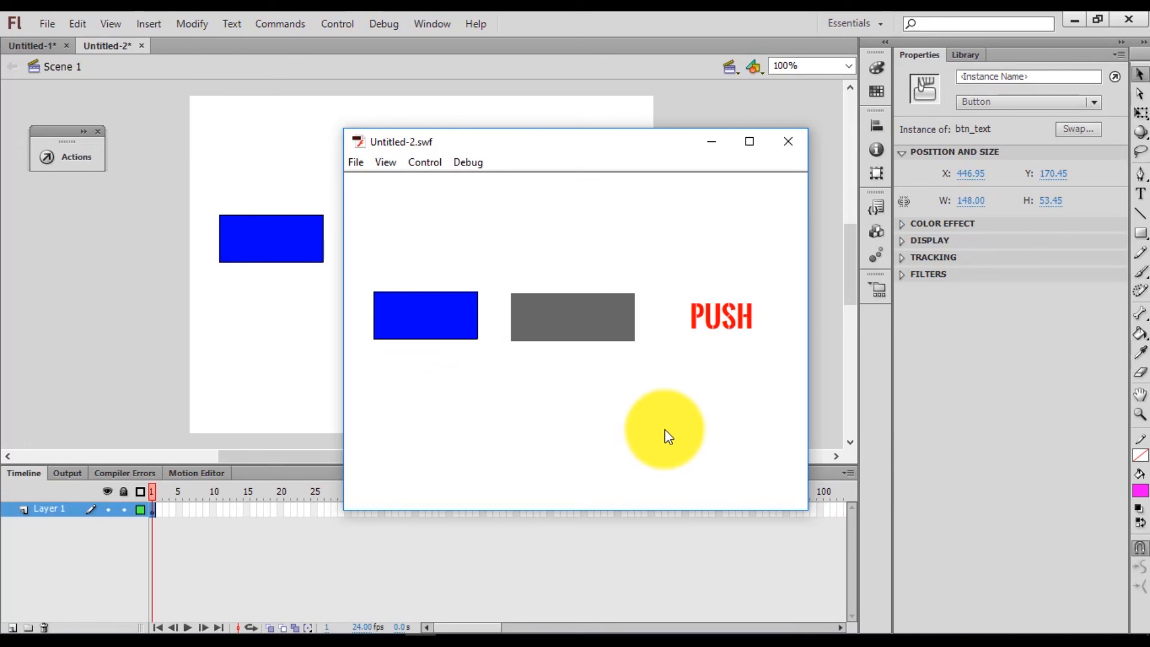
left_click(786, 143)
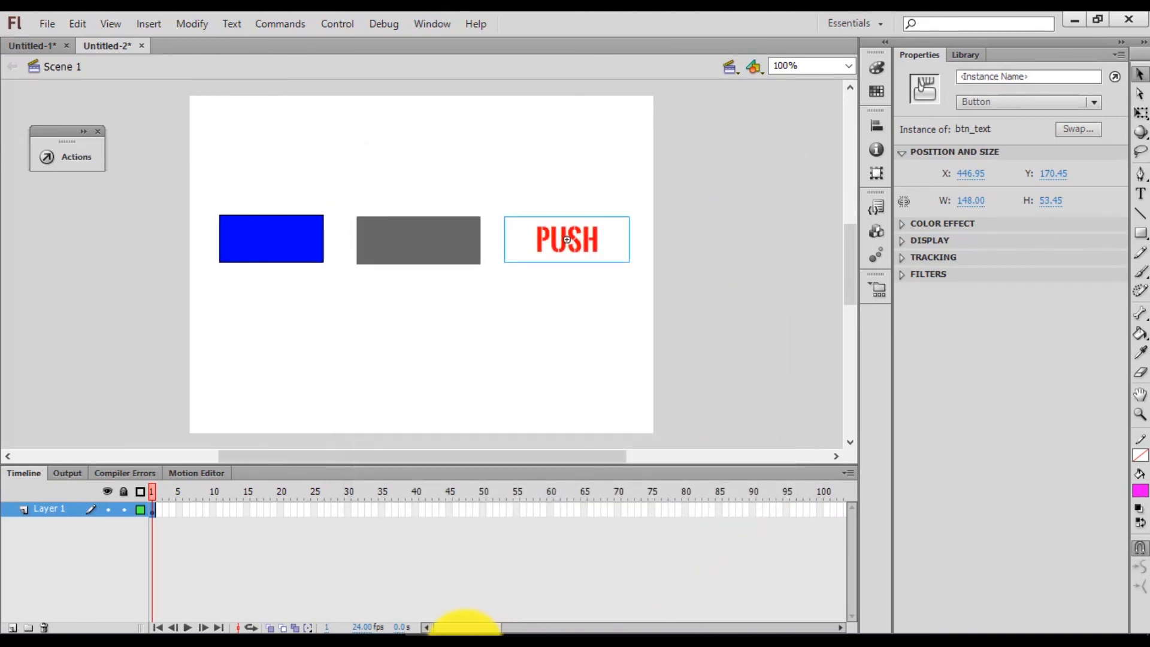
left_click(449, 628)
left_click(1107, 584)
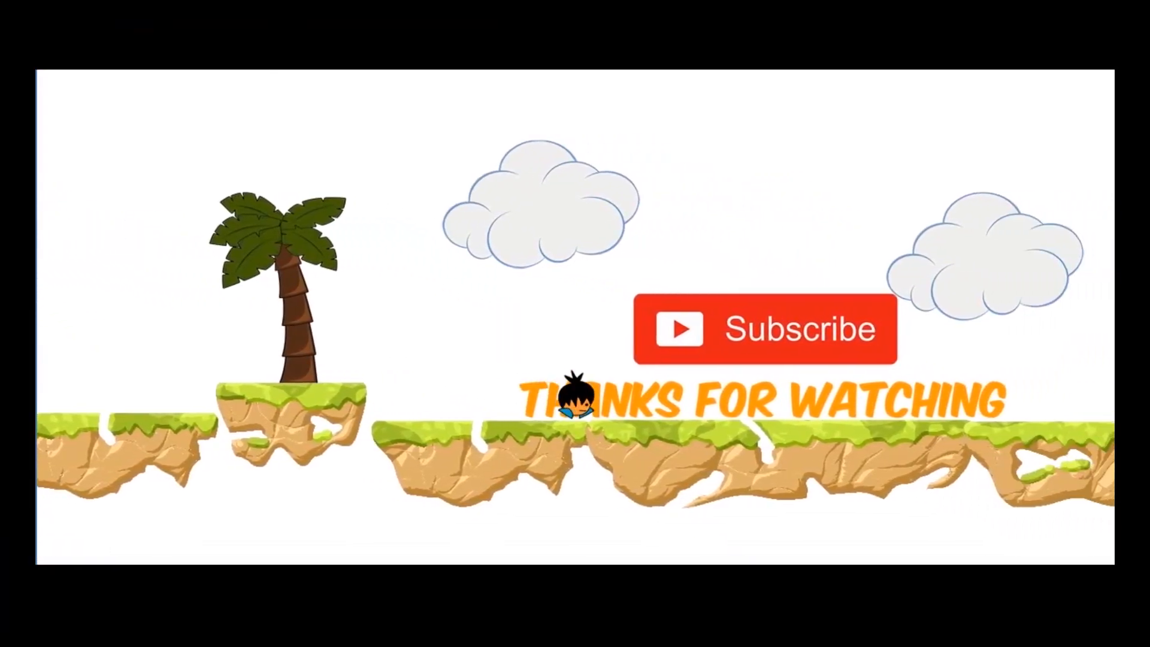